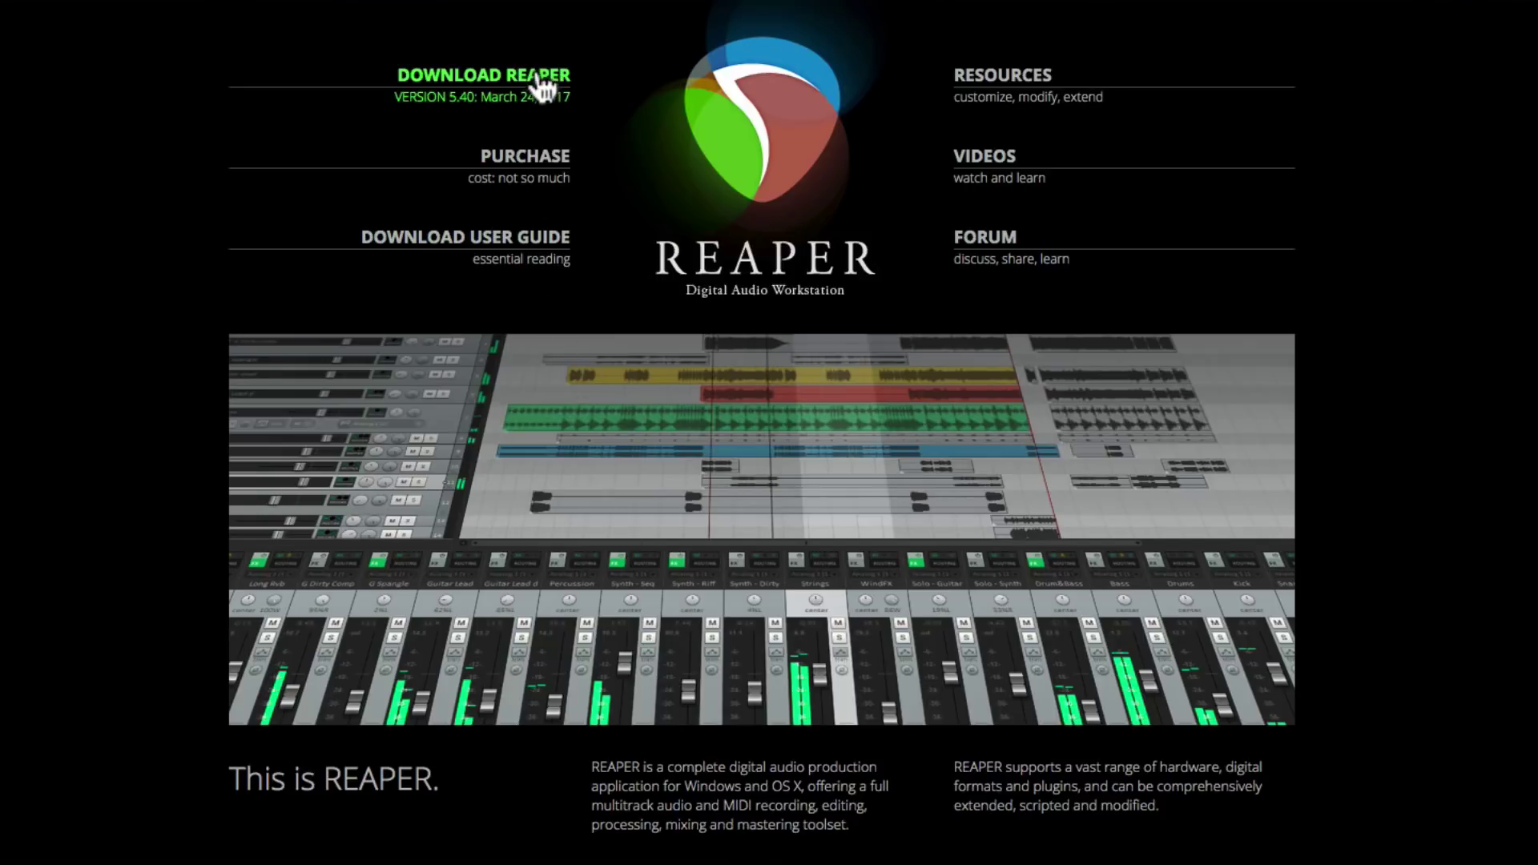
# Step: Browse the reaper.fm videos page listing the REAPER 5 Explained, Editing and Automation tutorial series
pyautogui.click(531, 76)
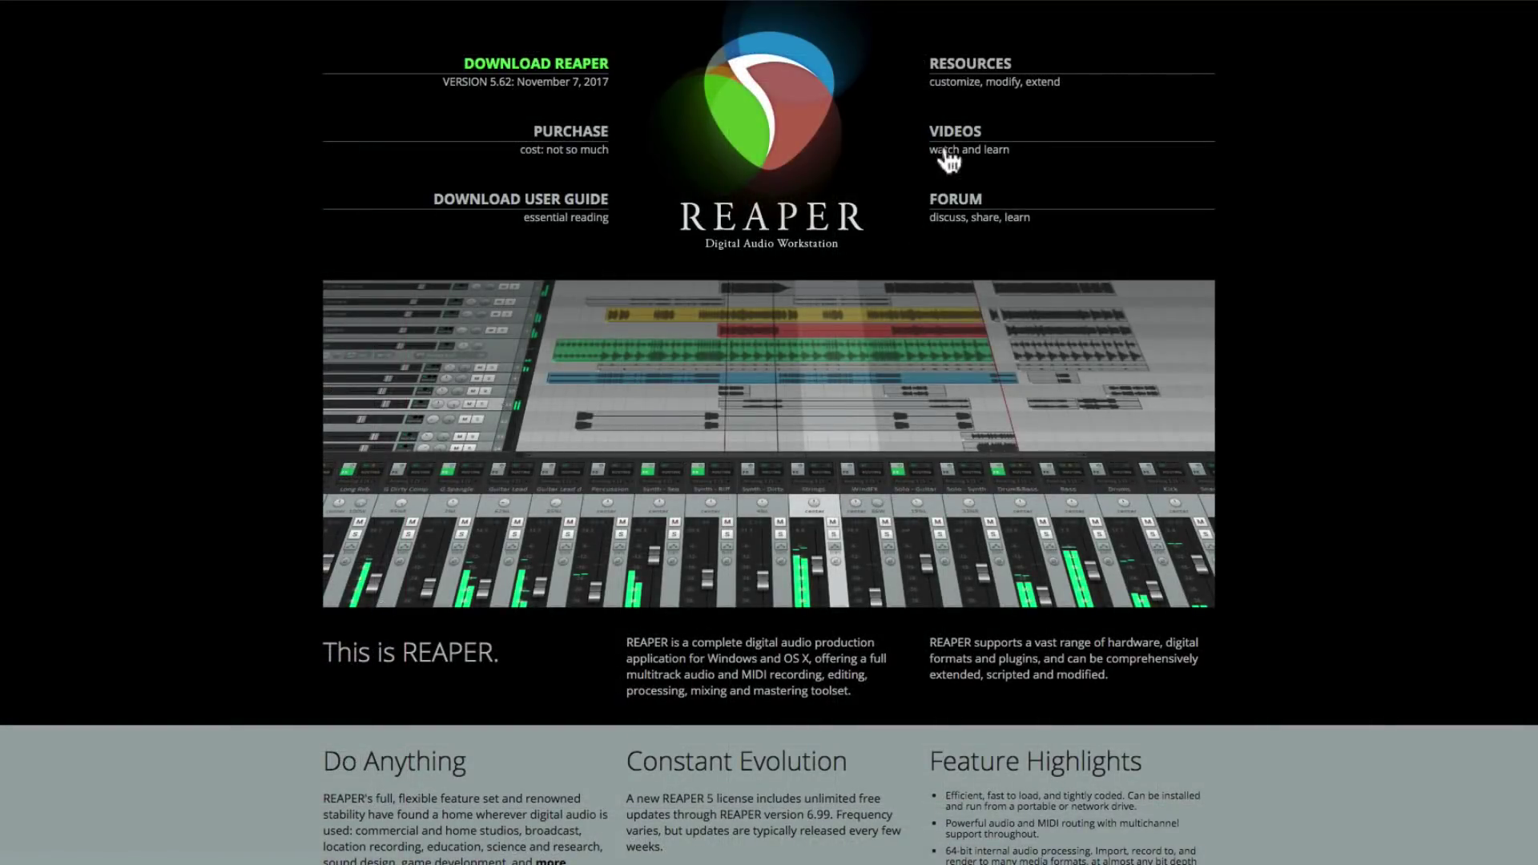
pyautogui.click(956, 138)
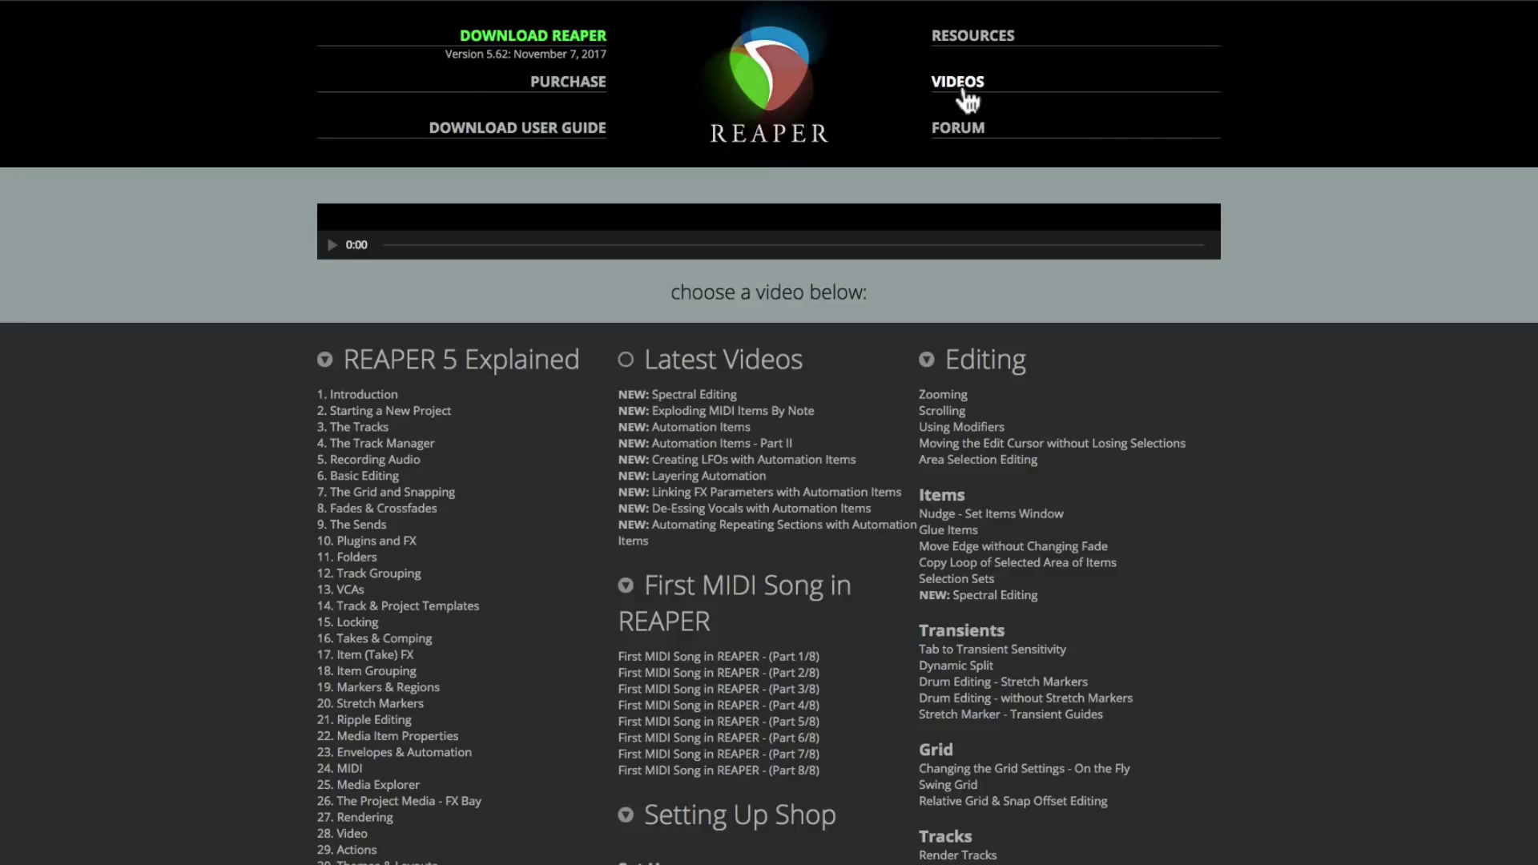
pyautogui.scroll(-3, 881, 472)
pyautogui.scroll(-20, 881, 473)
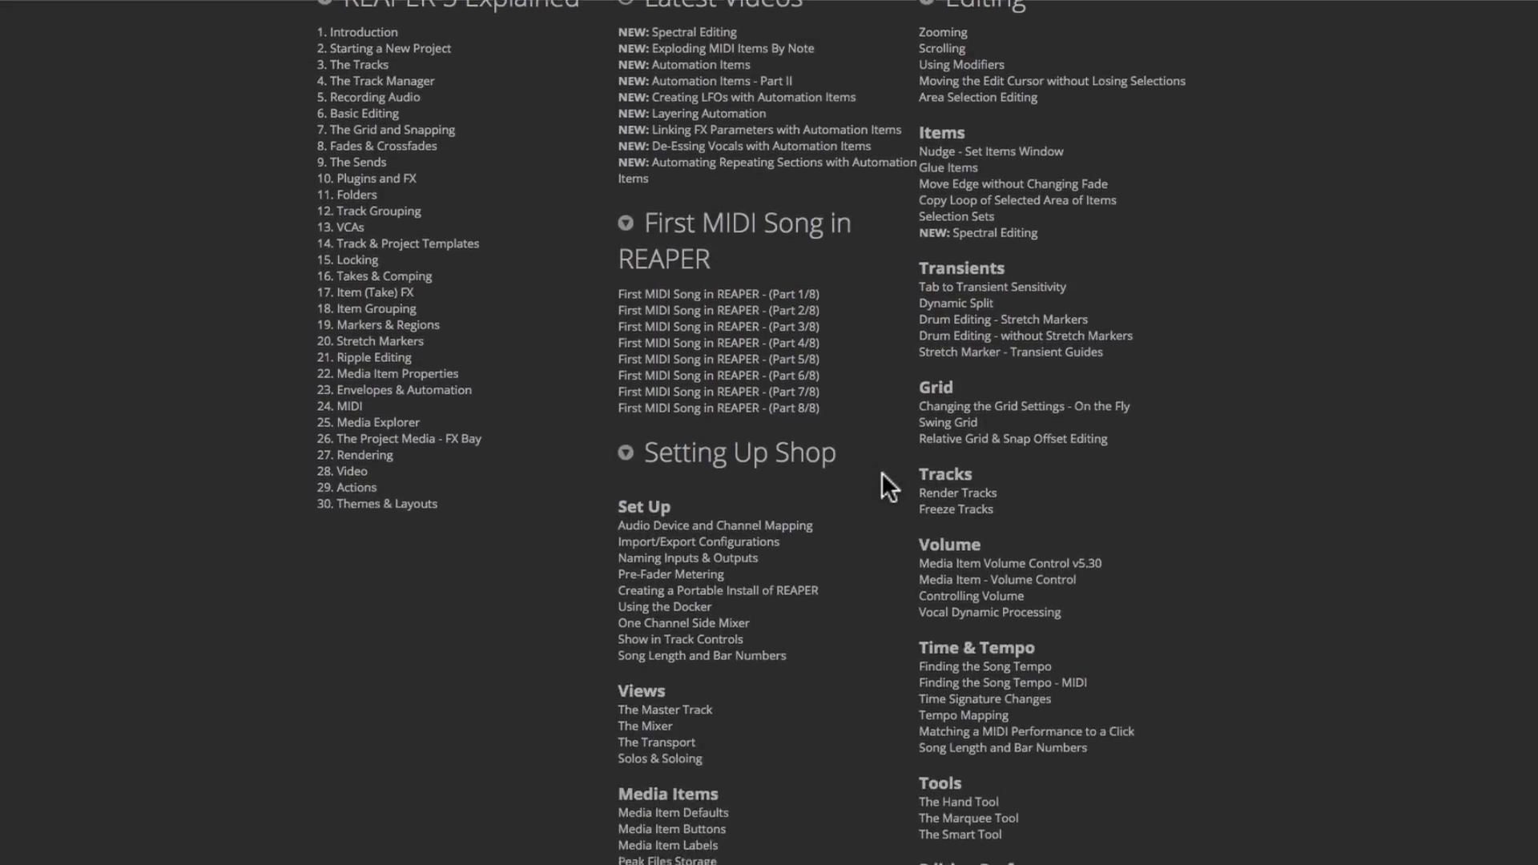
pyautogui.scroll(-20, 881, 473)
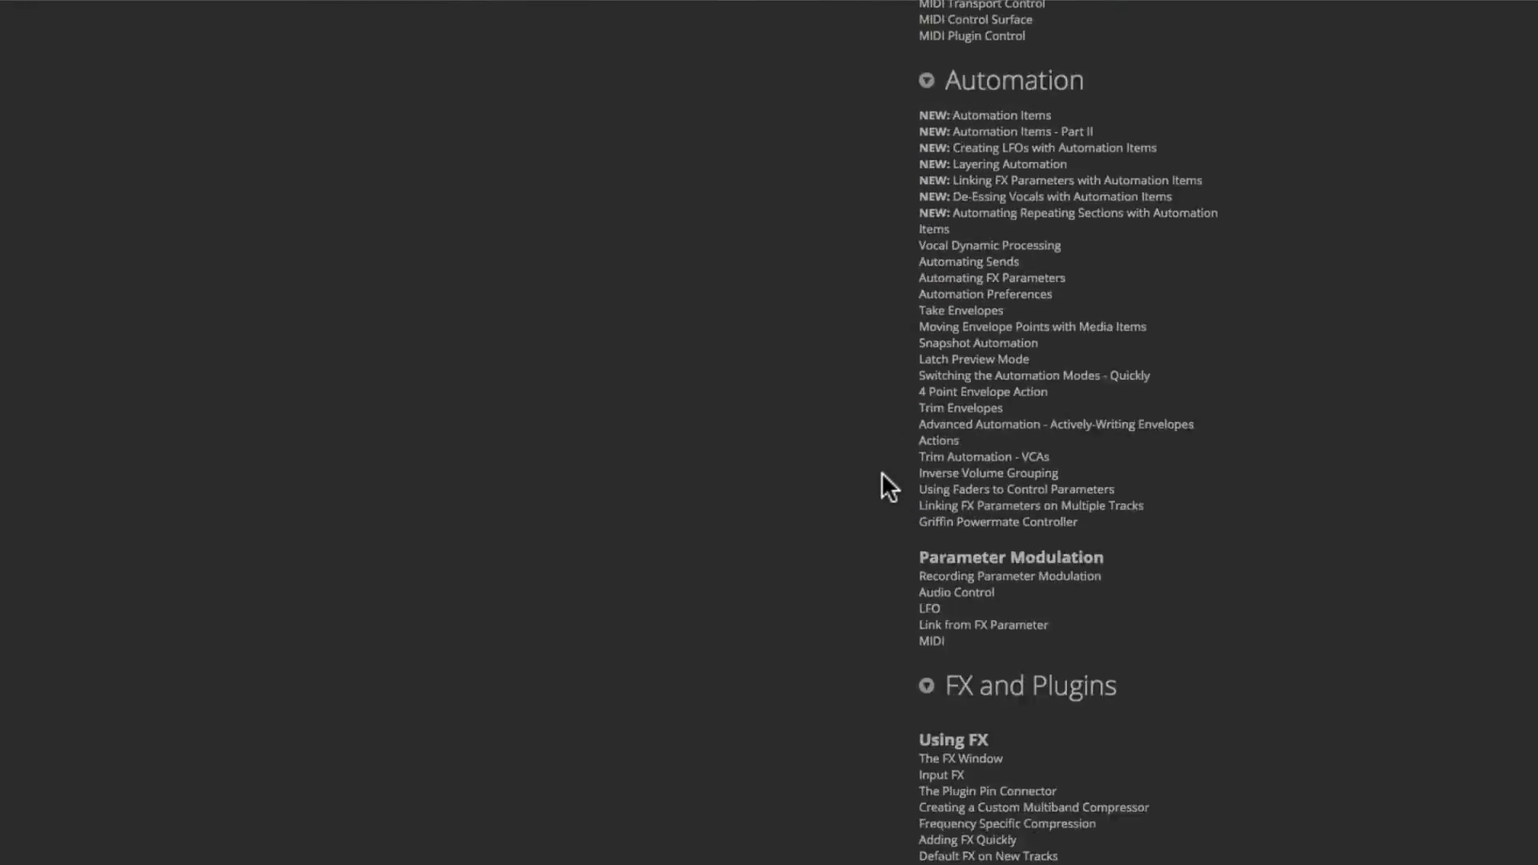
pyautogui.scroll(20, 881, 473)
pyautogui.scroll(15, 882, 473)
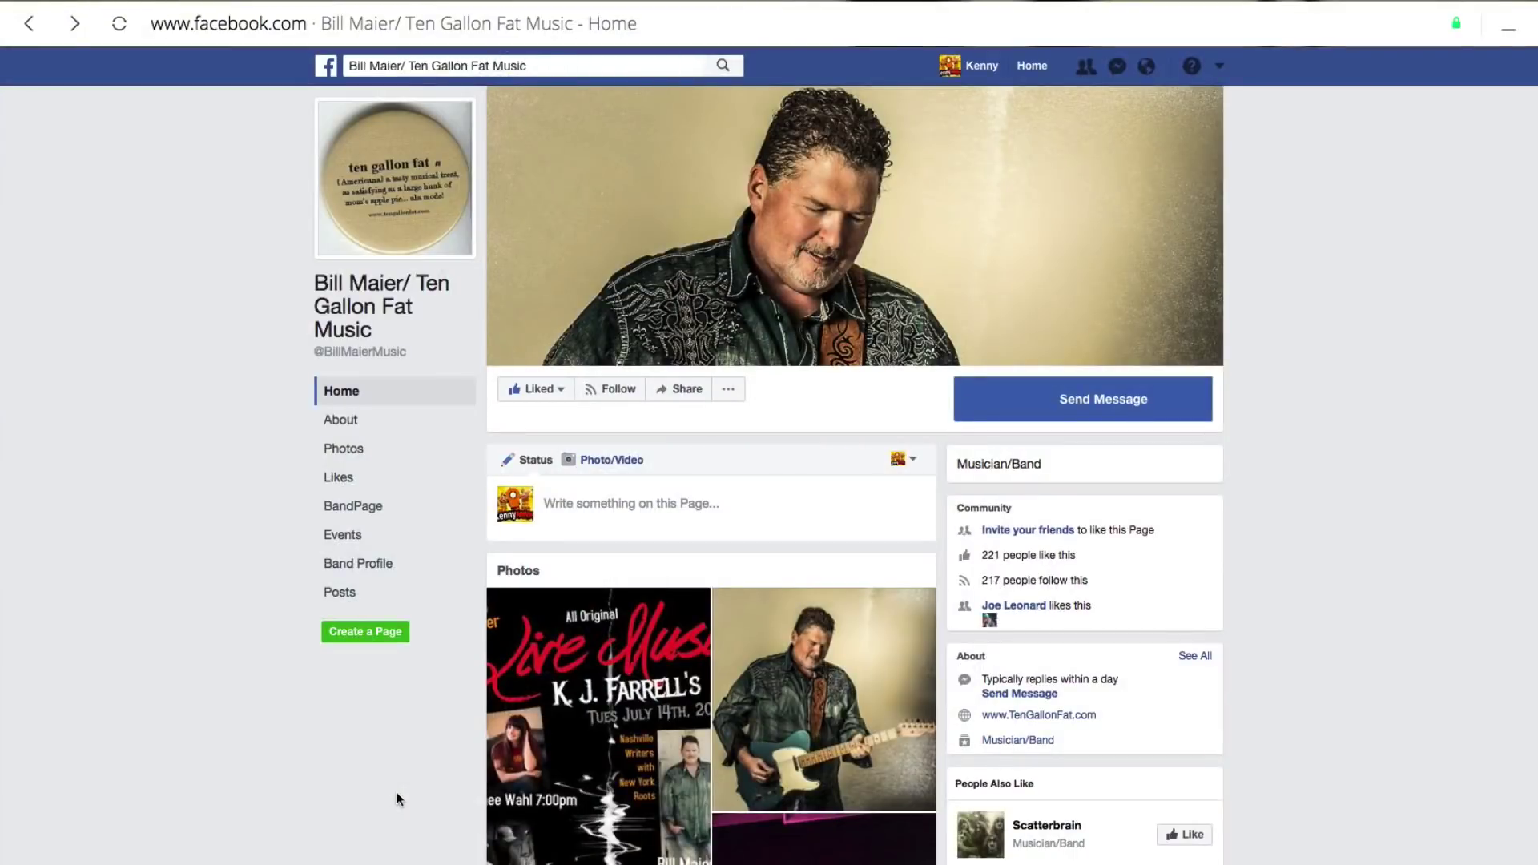
# Step: Reveal the Facebook page's full address, then look through the tengallonfat.com website
pyautogui.click(438, 21)
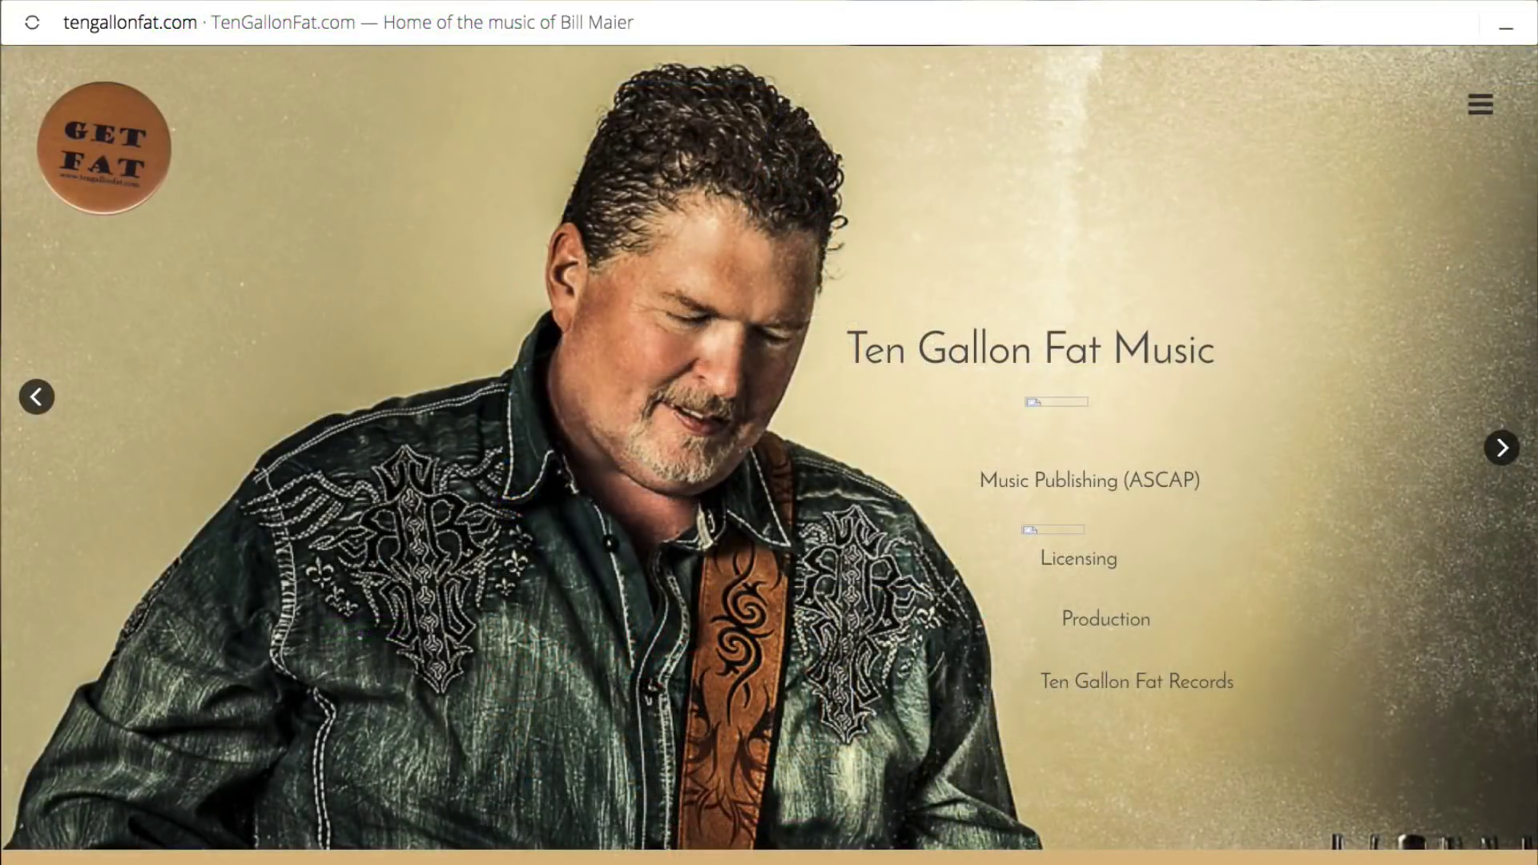
pyautogui.scroll(-20, 769, 449)
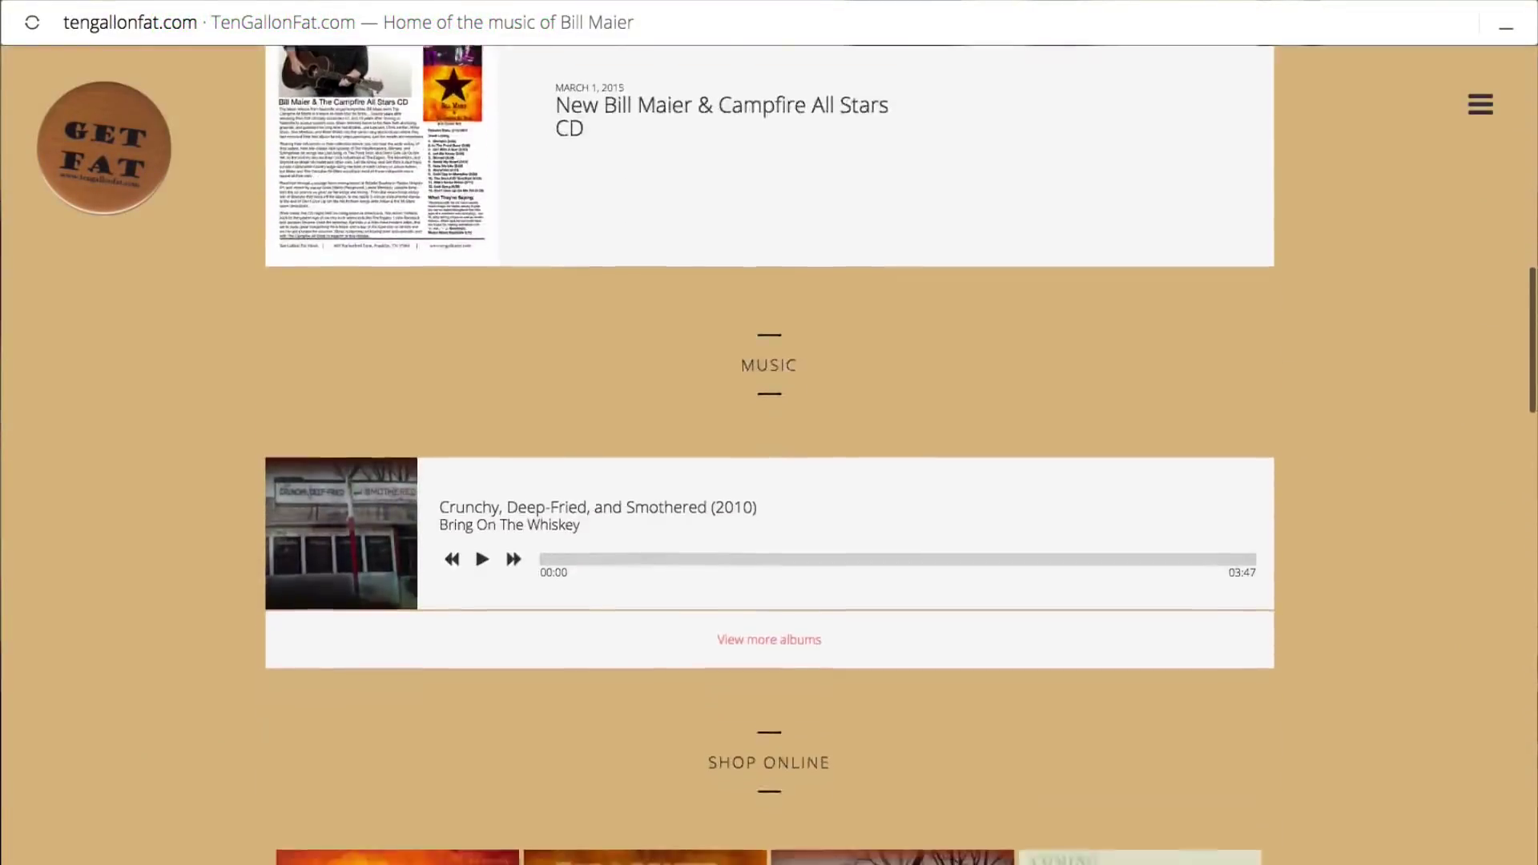
pyautogui.scroll(20, 769, 448)
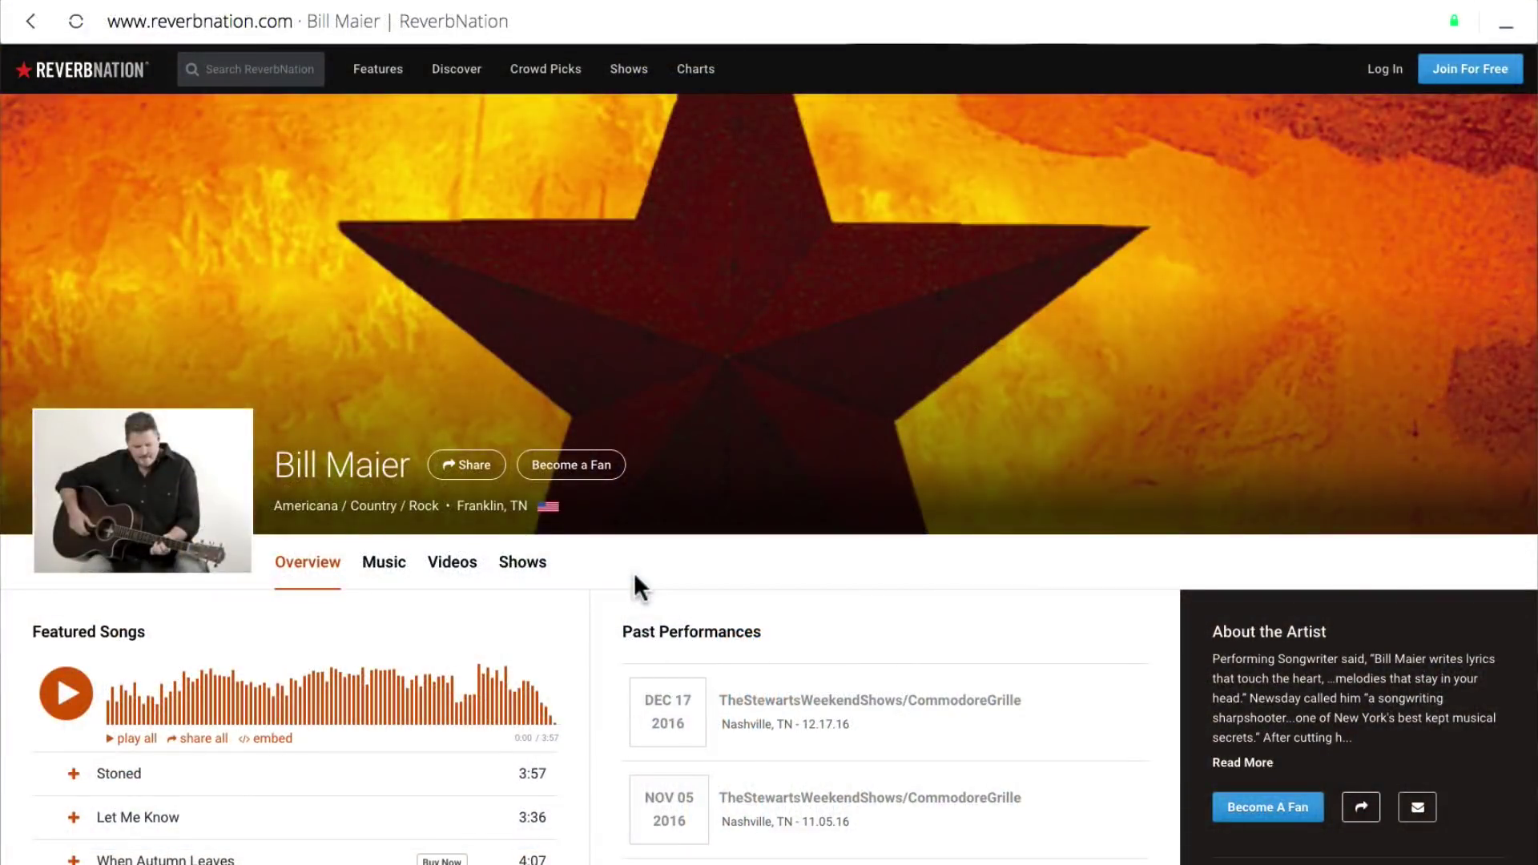
pyautogui.click(269, 16)
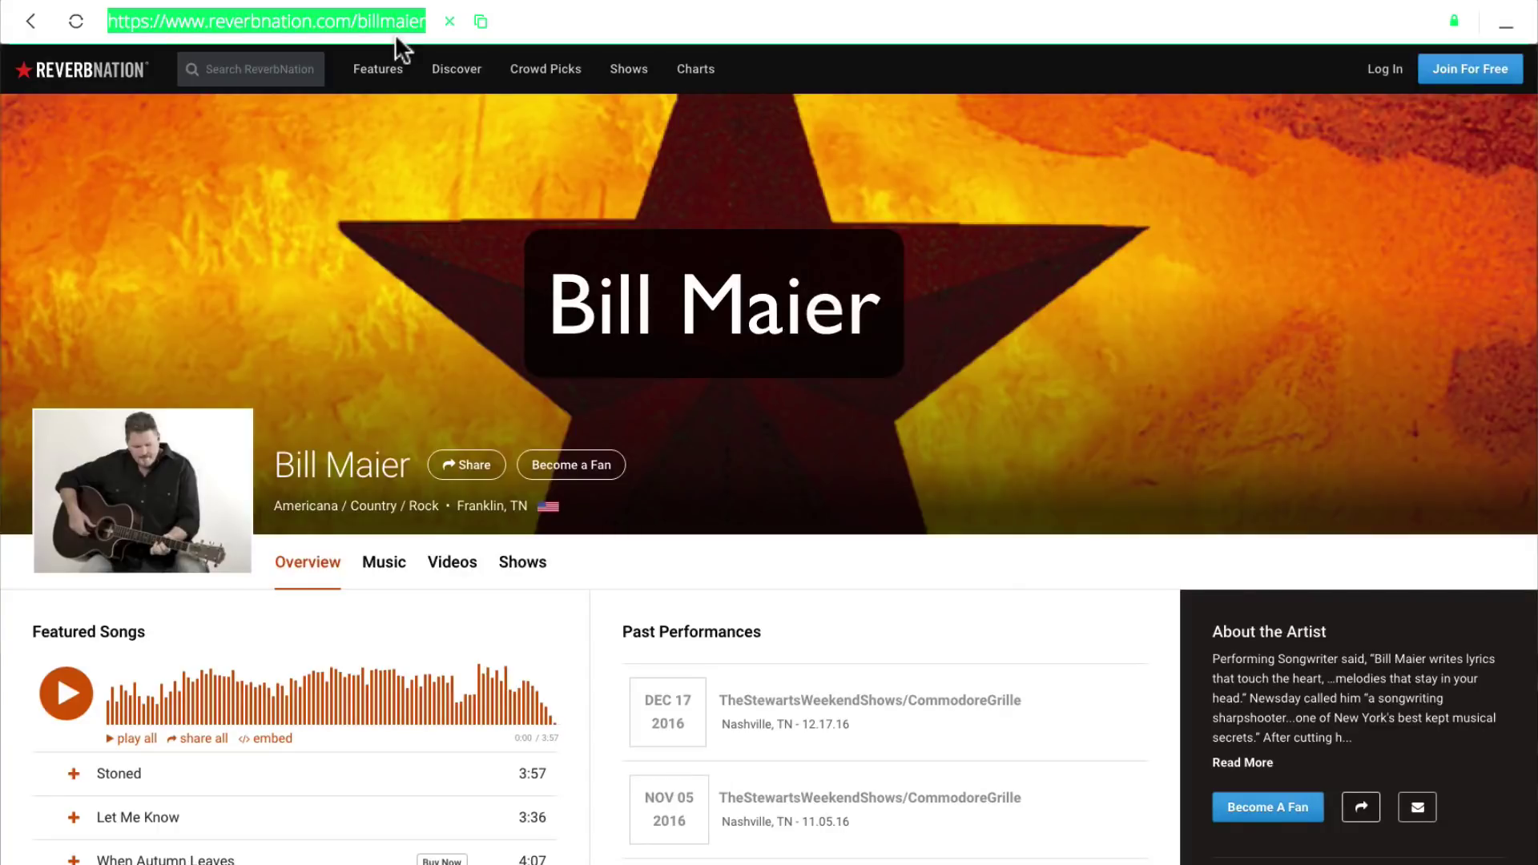
pyautogui.scroll(-7, 691, 624)
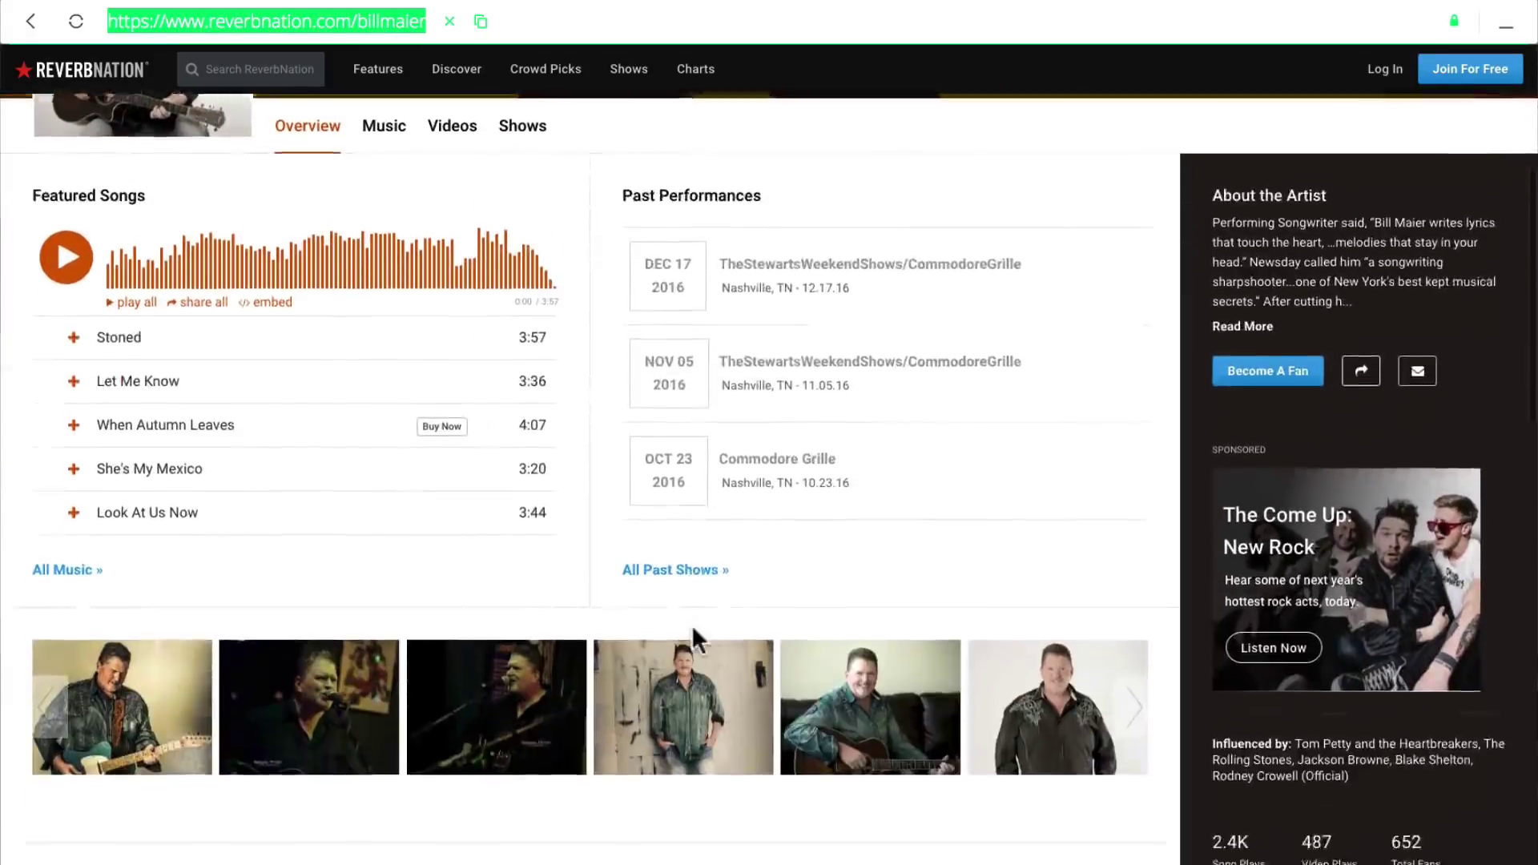
pyautogui.scroll(-5, 699, 641)
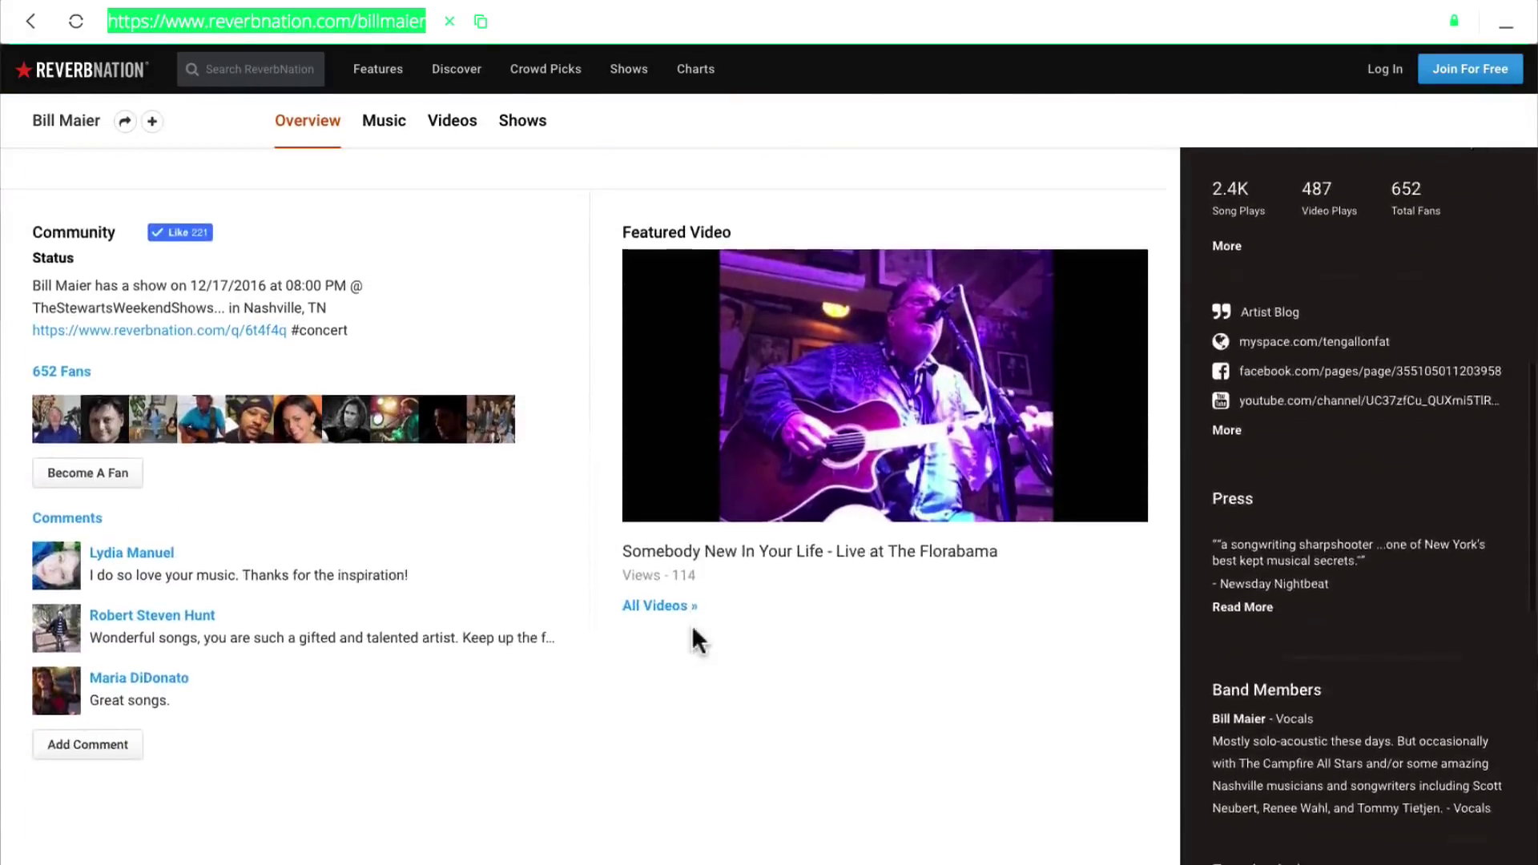
pyautogui.scroll(12, 699, 641)
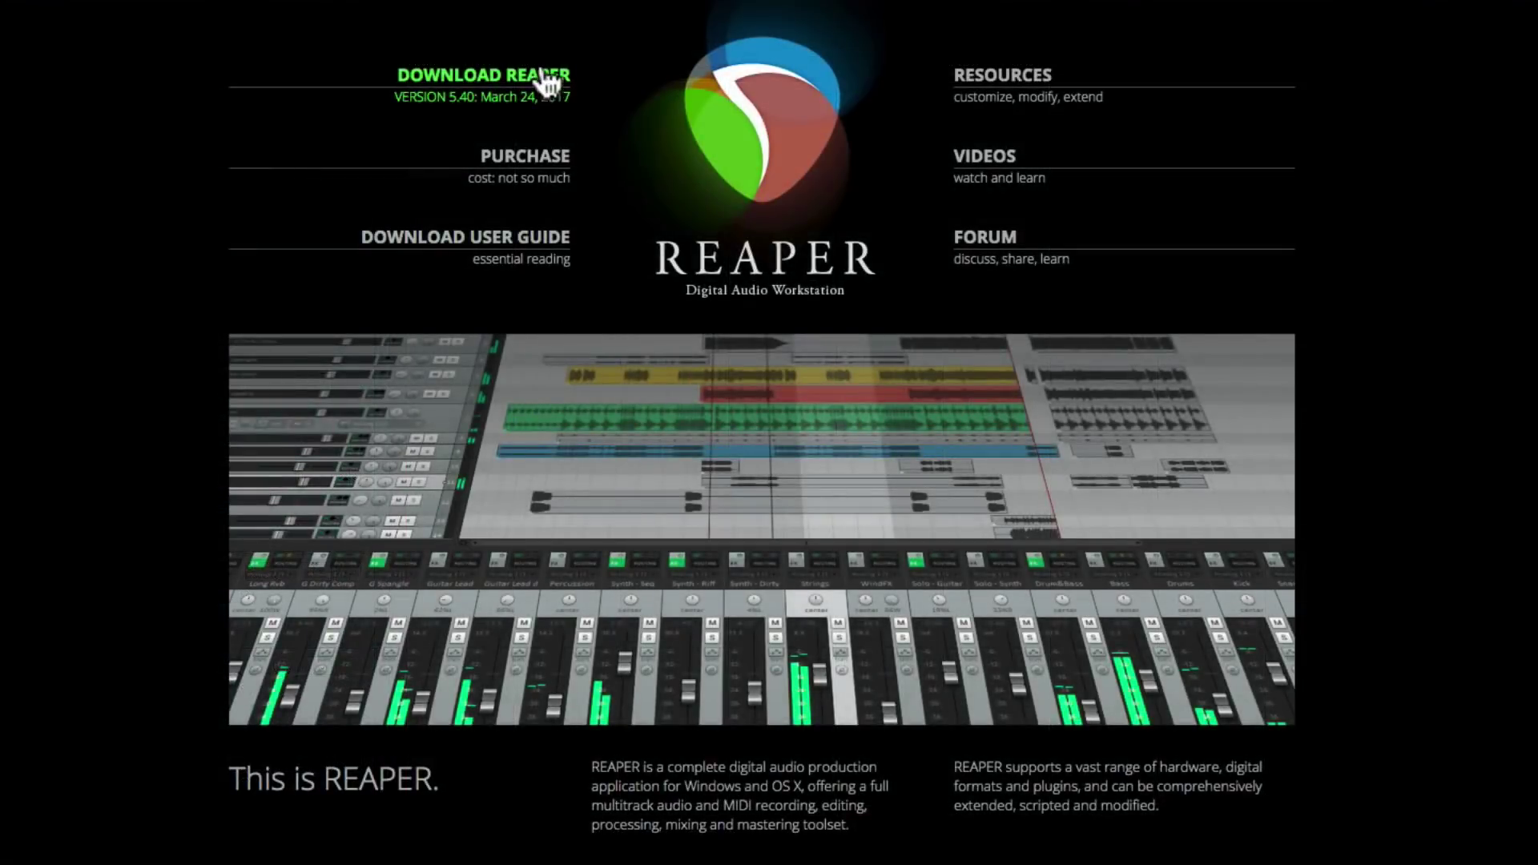
pyautogui.click(547, 80)
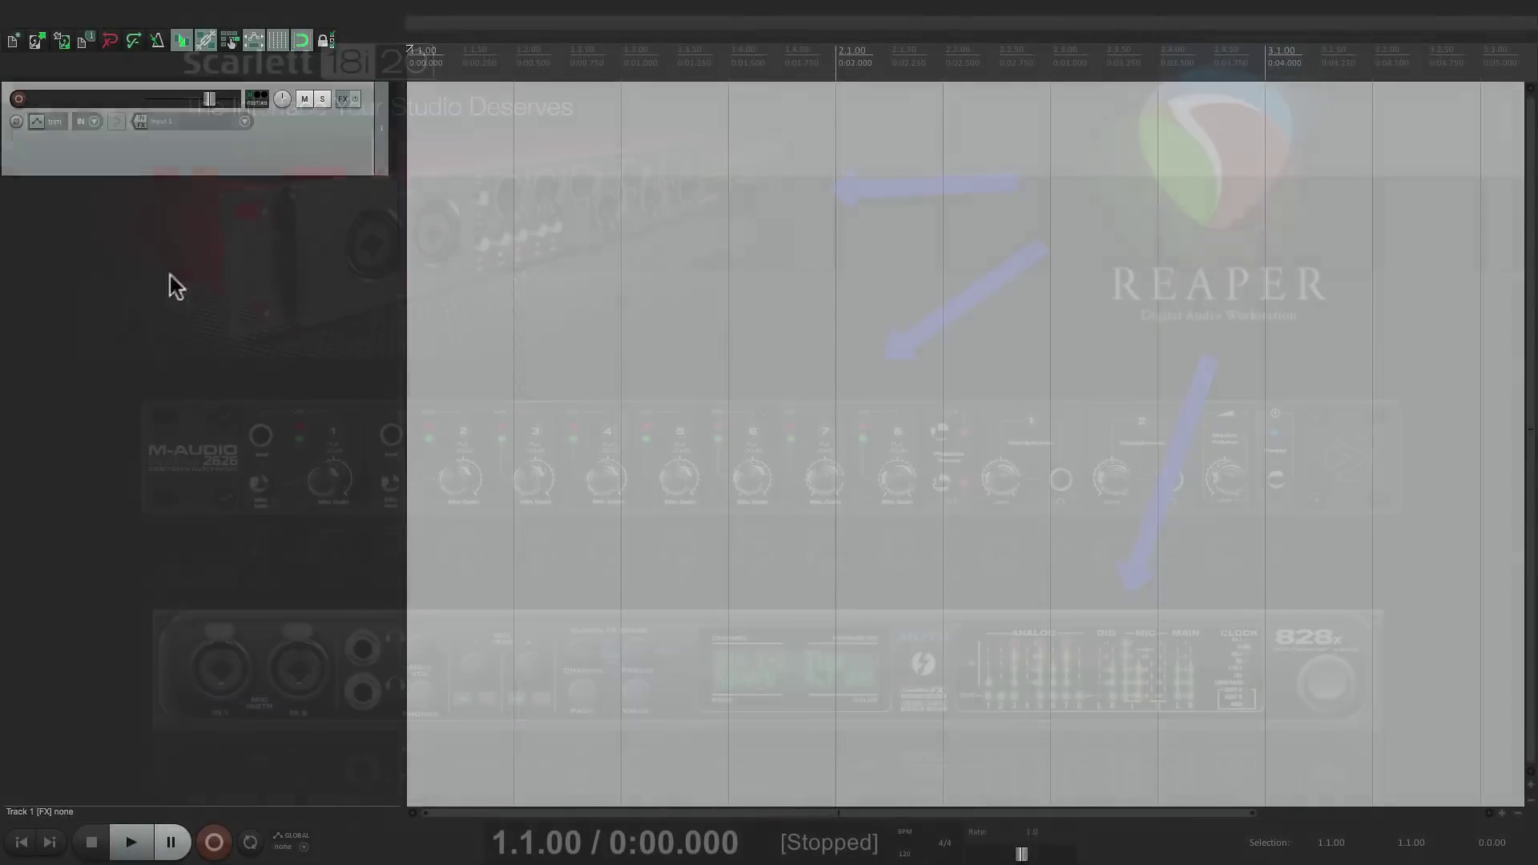
# Step: Insert several new empty tracks into the project with Ctrl+T
pyautogui.hotkey('ctrl', 't')
pyautogui.hotkey('ctrl', 't')
pyautogui.hotkey('ctrl', 't')
pyautogui.hotkey('ctrl', 't')
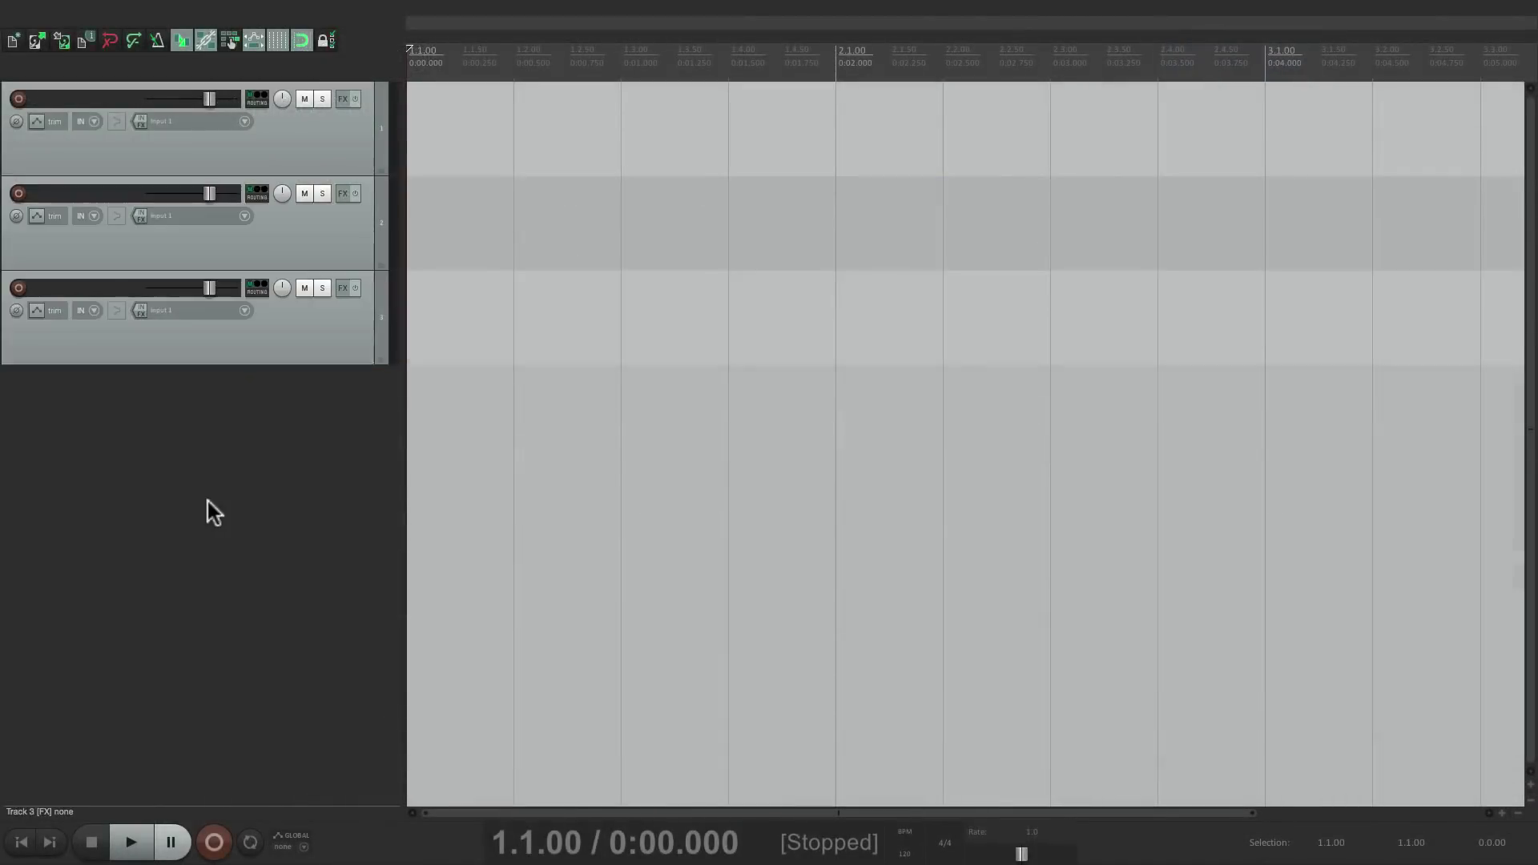
pyautogui.hotkey('ctrl', 't')
pyautogui.hotkey('ctrl', 't')
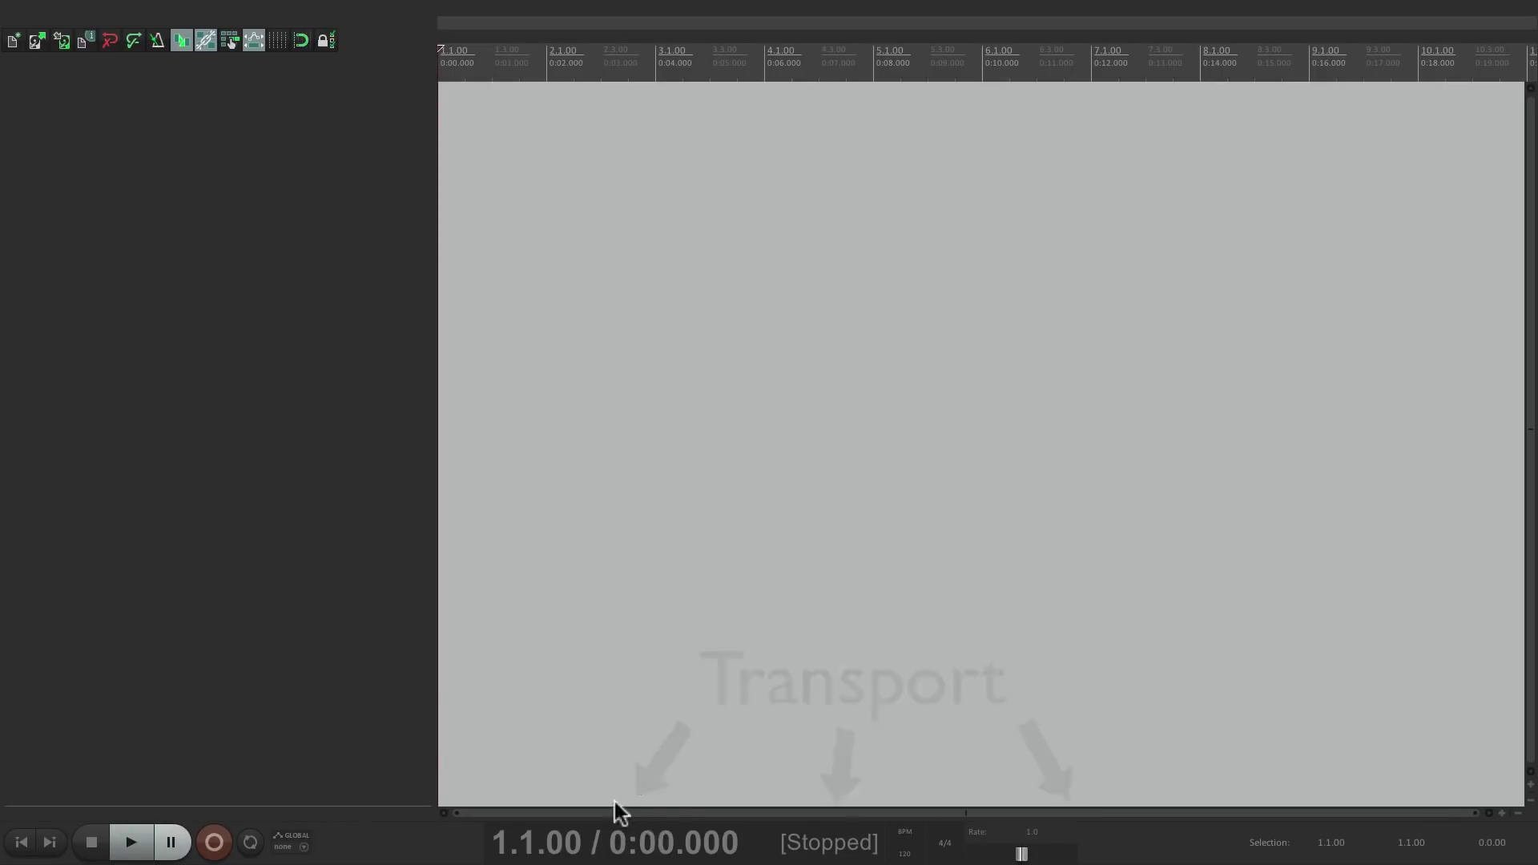
pyautogui.click(187, 6)
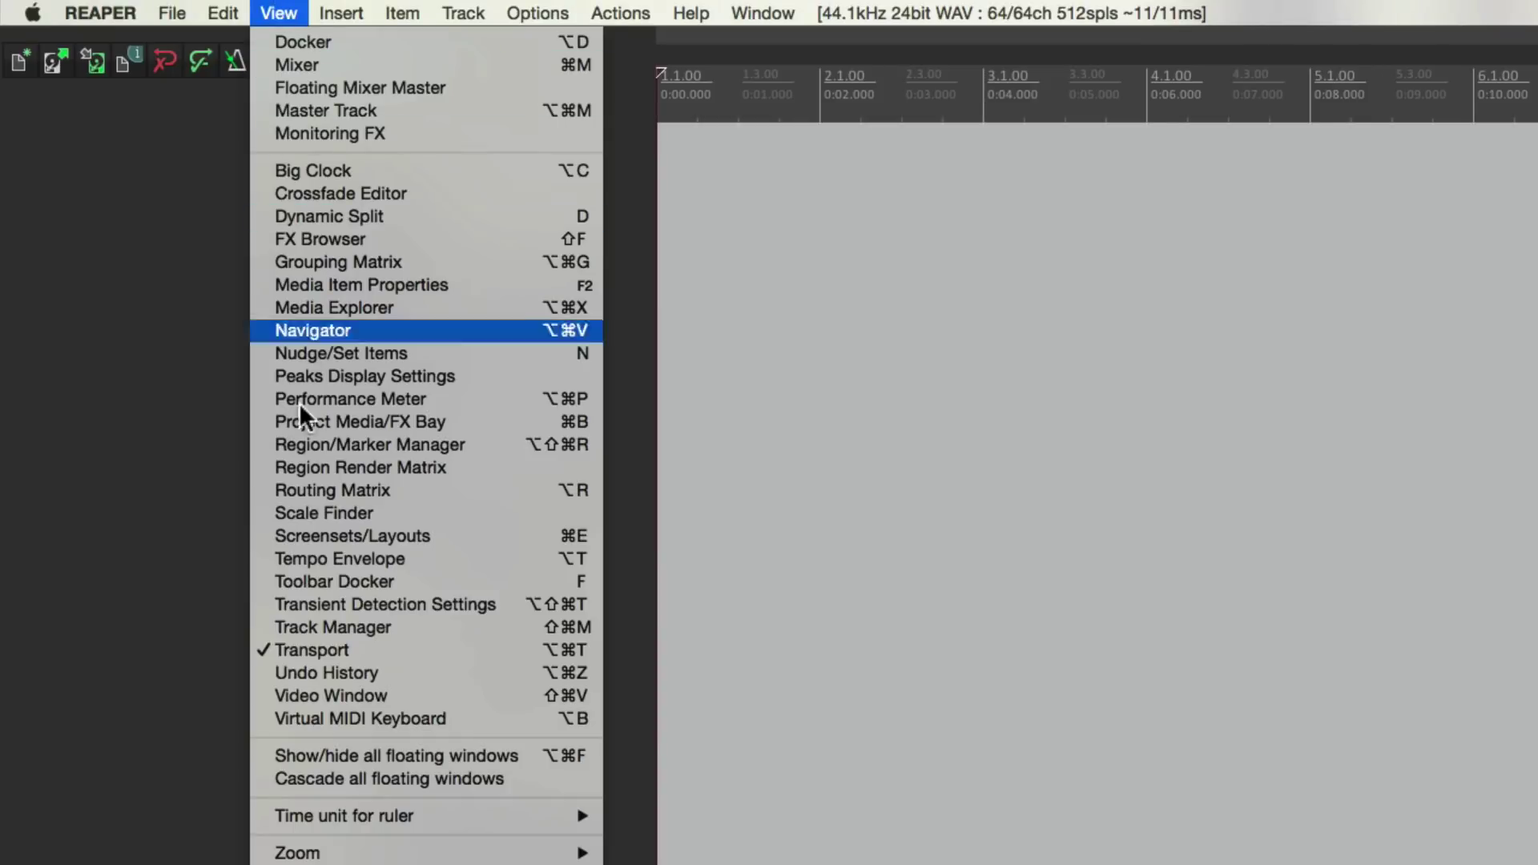
pyautogui.click(394, 655)
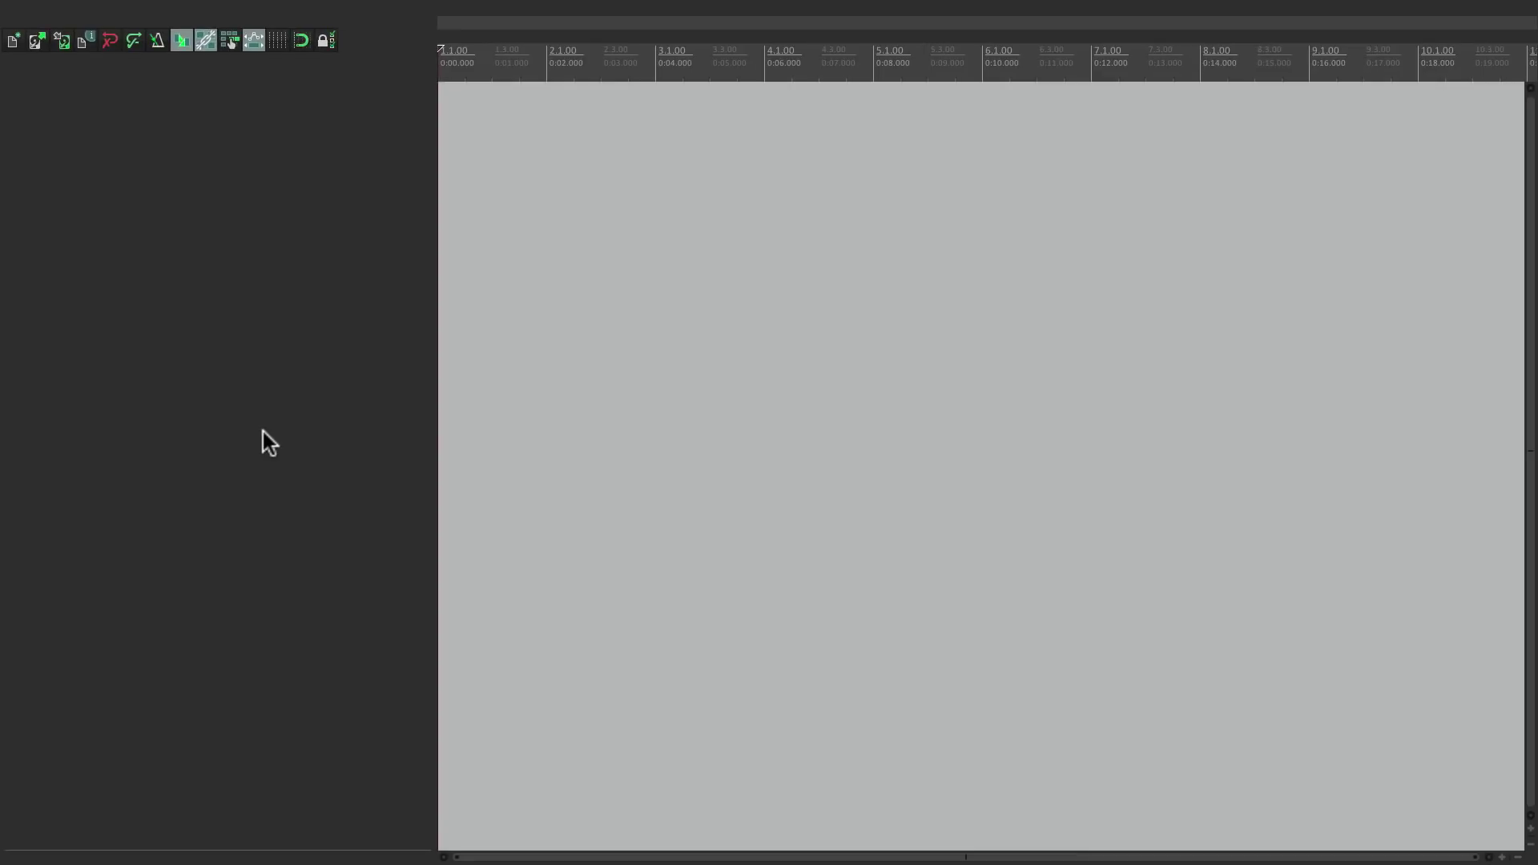
pyautogui.click(186, 9)
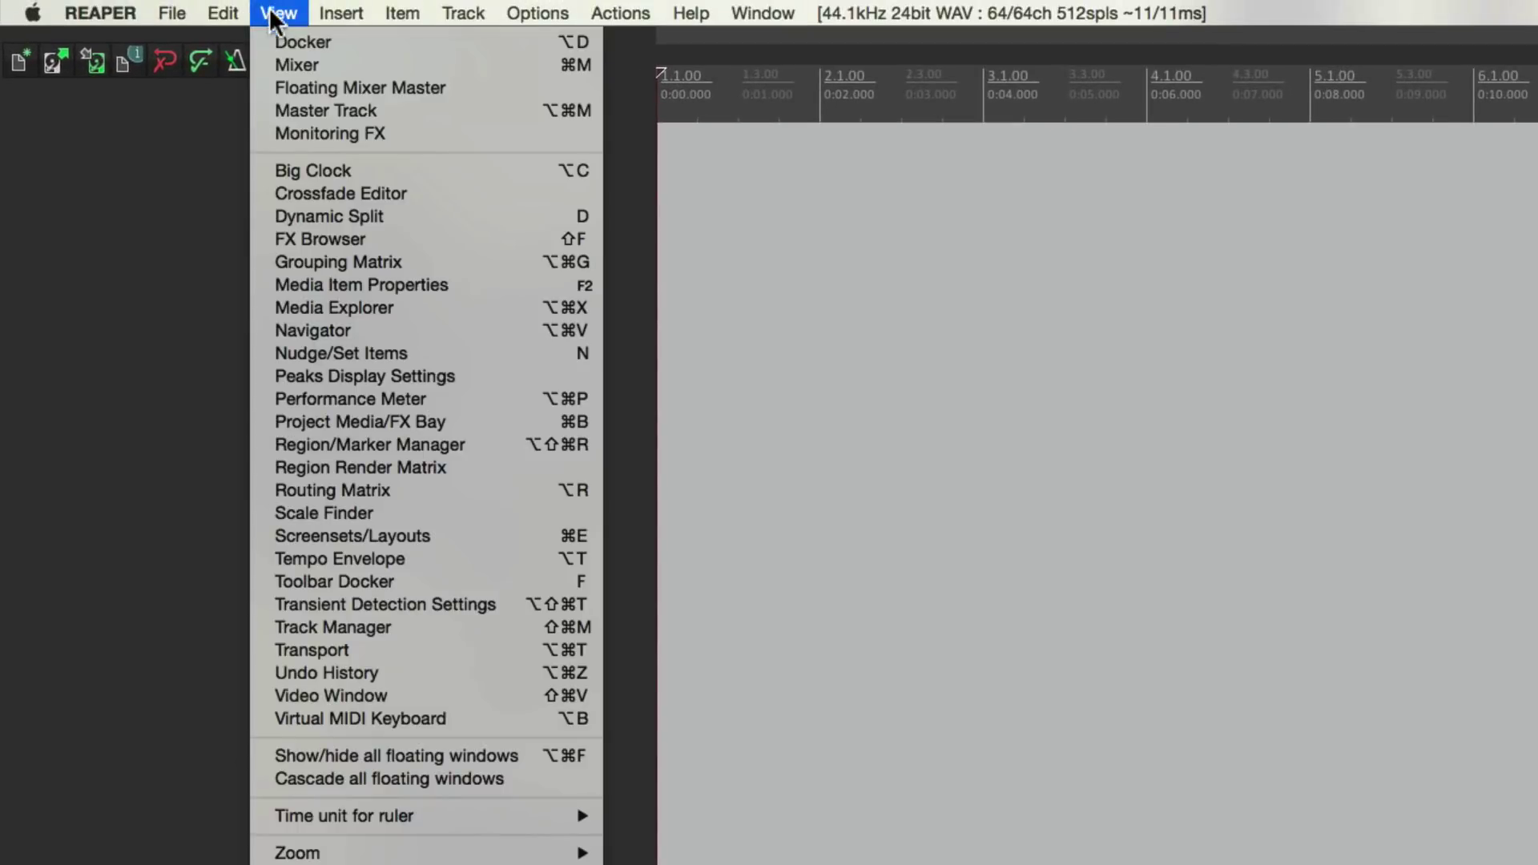
pyautogui.click(405, 651)
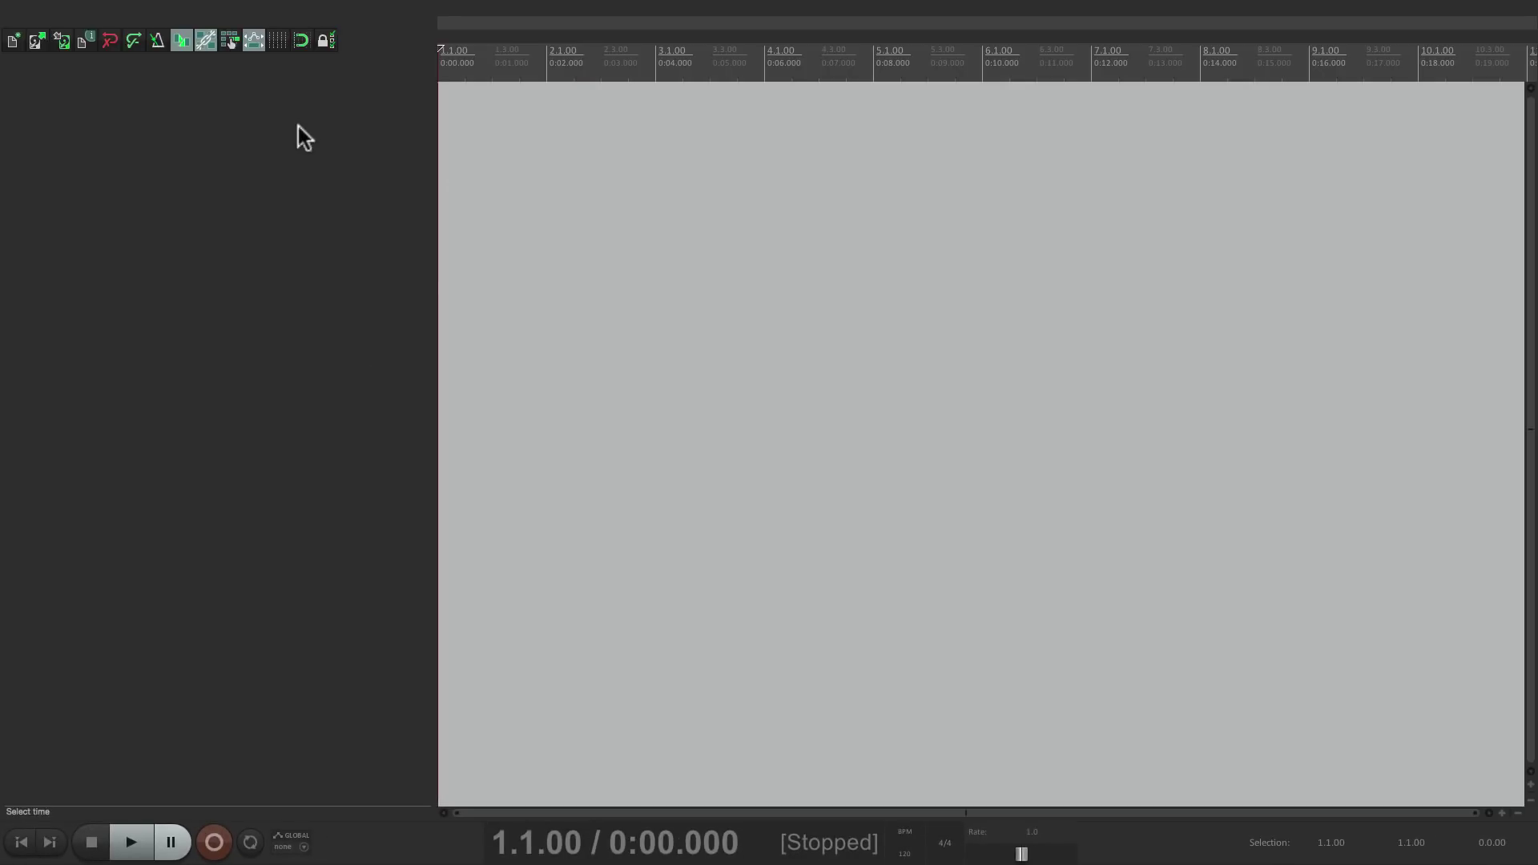
# Step: Add four empty tracks and adjust their height with Page Up and Page Down
pyautogui.doubleClick(294, 212)
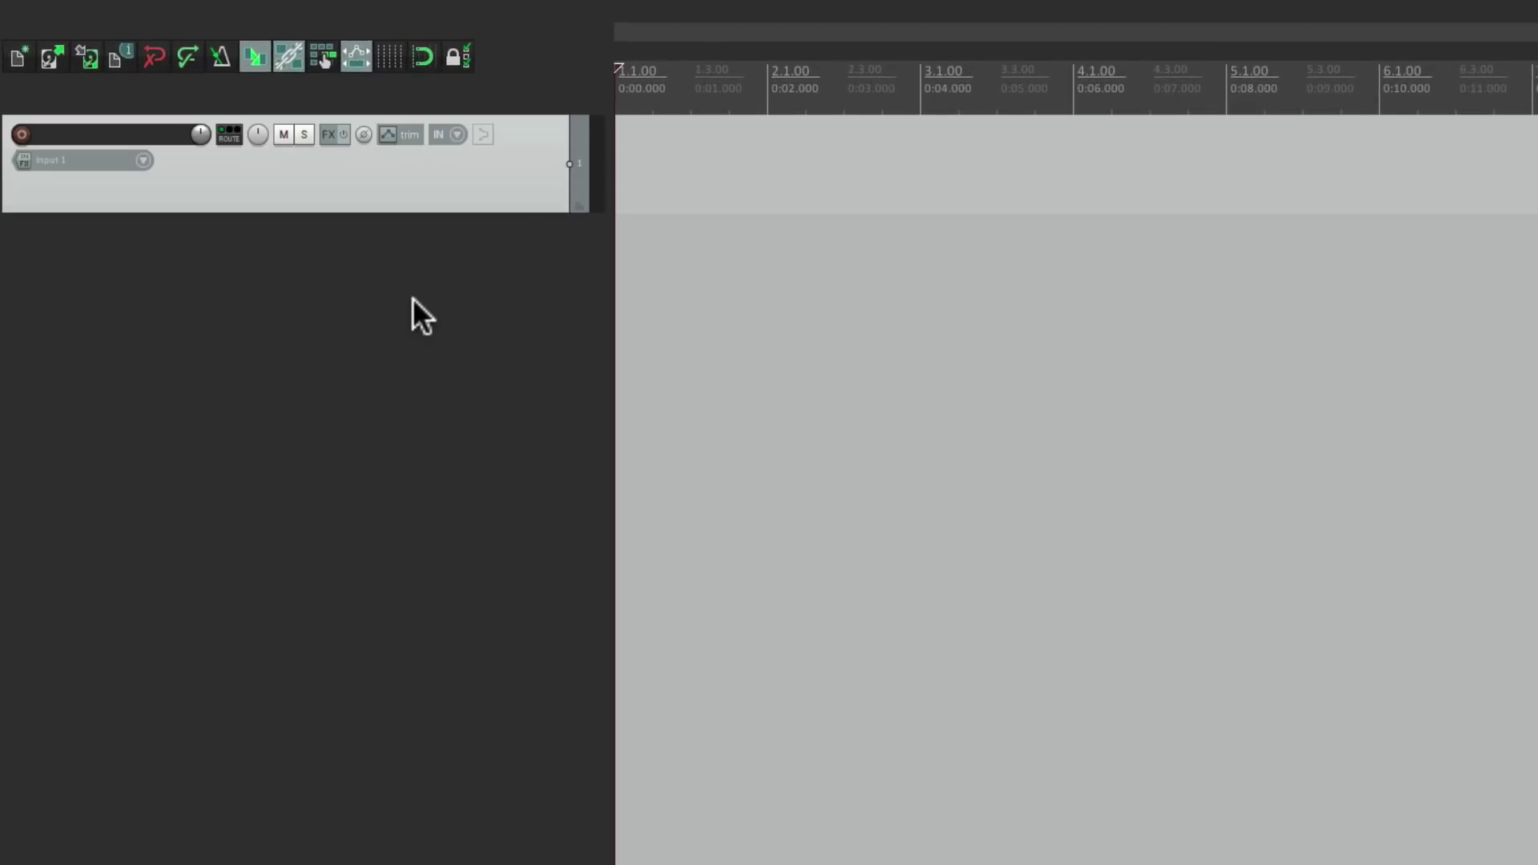
pyautogui.doubleClick(472, 341)
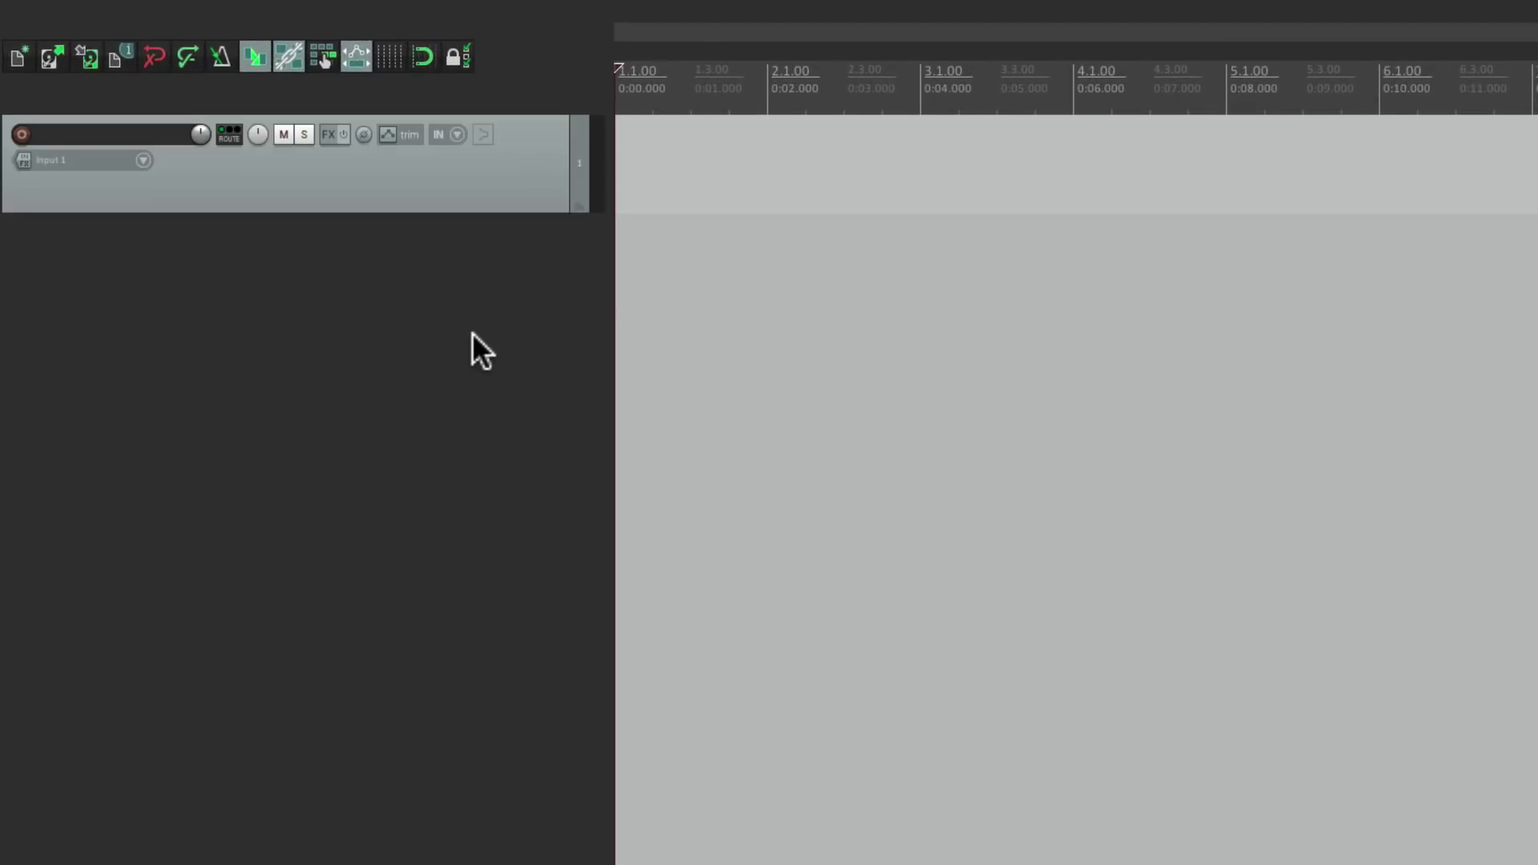
pyautogui.doubleClick(472, 340)
pyautogui.doubleClick(469, 529)
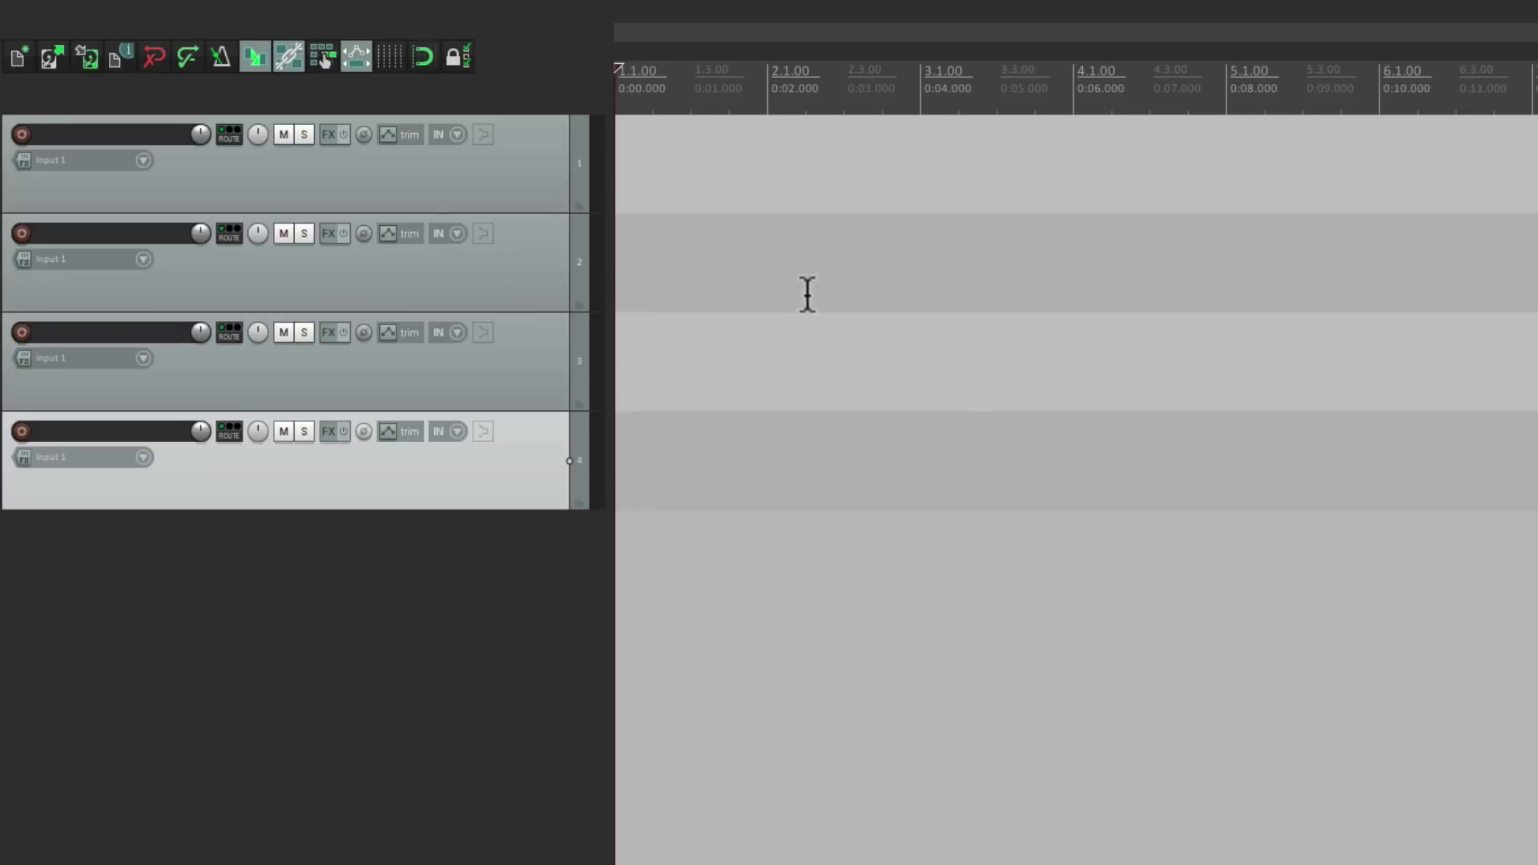
pyautogui.press('pageup')
pyautogui.press('pageup')
pyautogui.press('pageup')
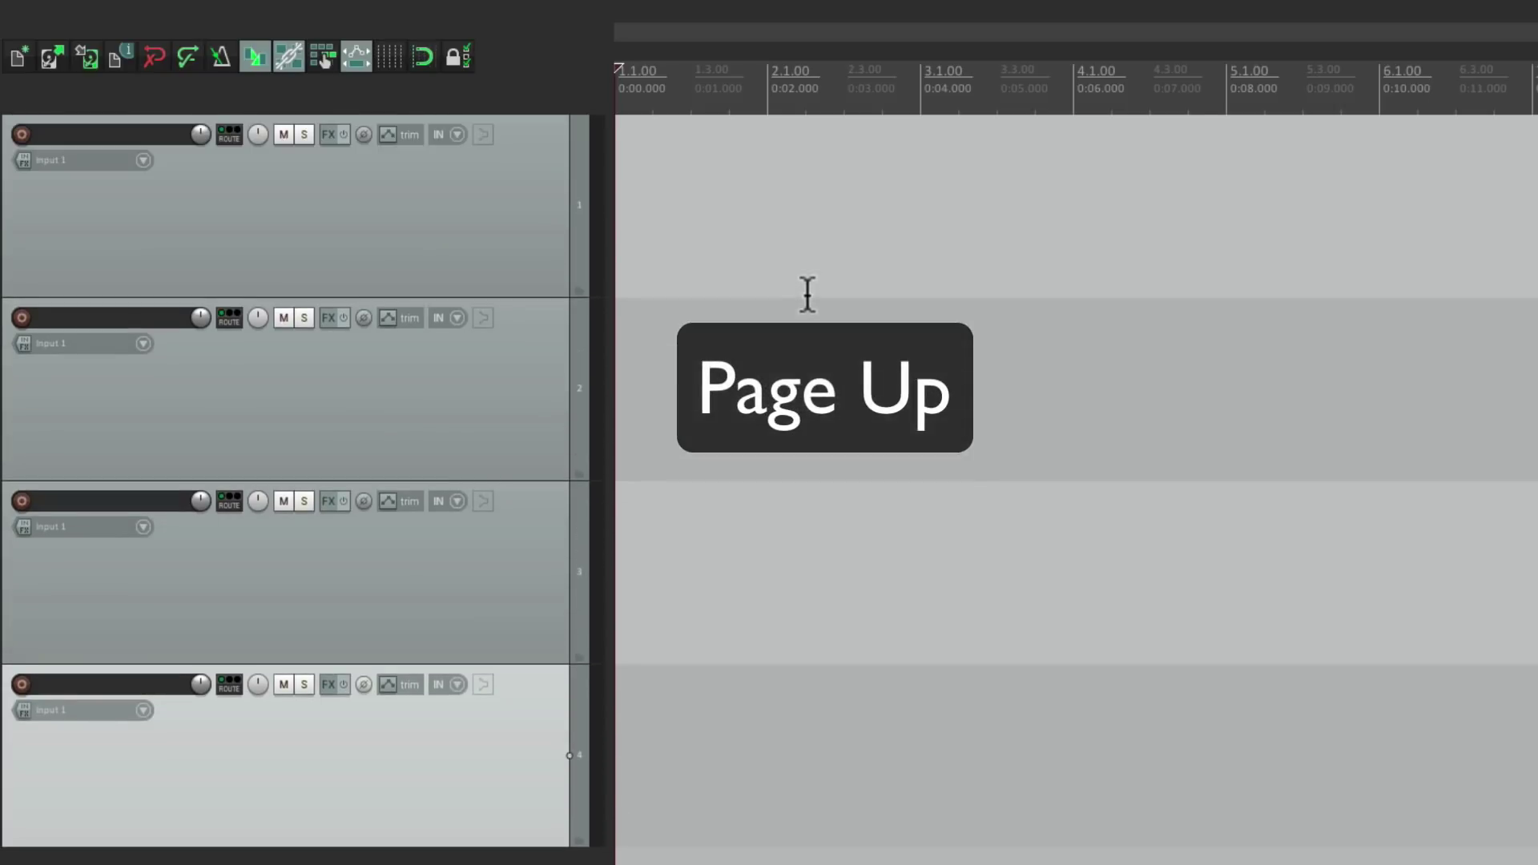
pyautogui.press('pagedown')
pyautogui.press('pagedown')
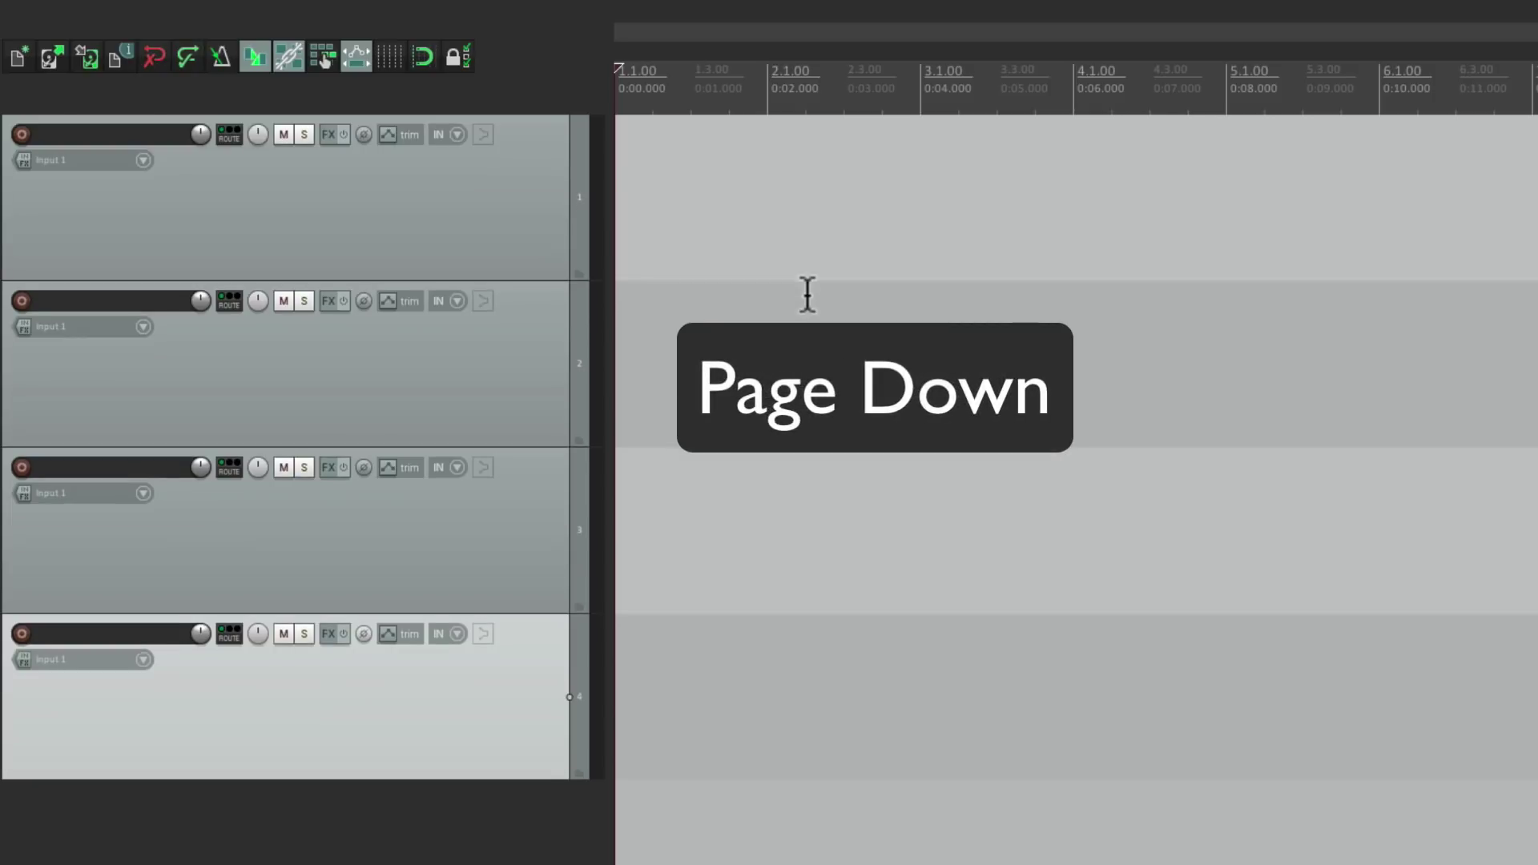
pyautogui.press('pageup')
pyautogui.press('pageup')
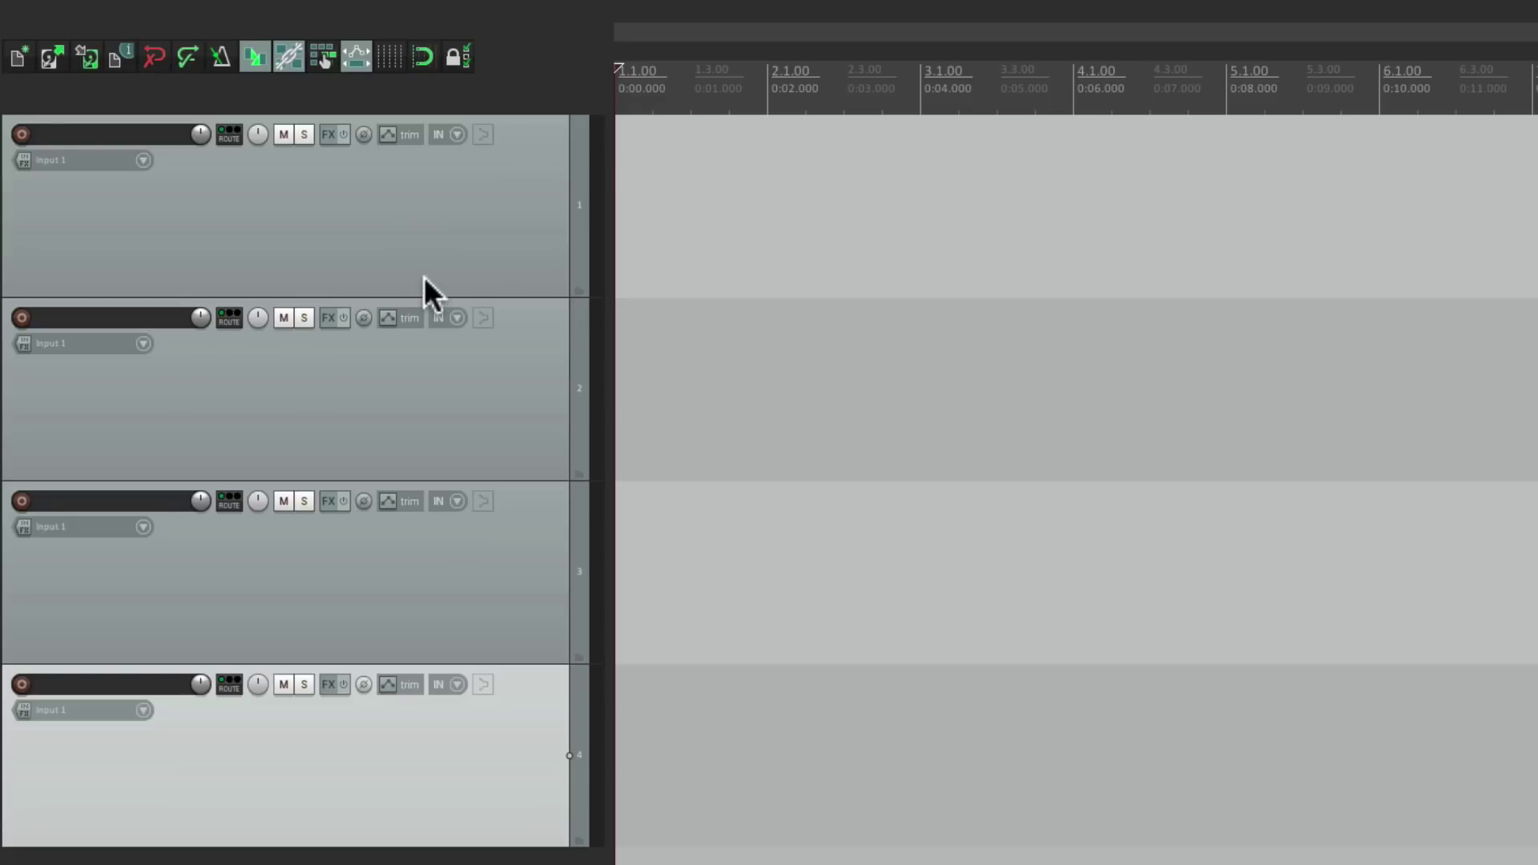
# Step: Delete tracks 2, 3 and 4, leaving a single track
pyautogui.click(478, 417)
pyautogui.keyDown('shift'); pyautogui.click(463, 774); pyautogui.keyUp('shift')
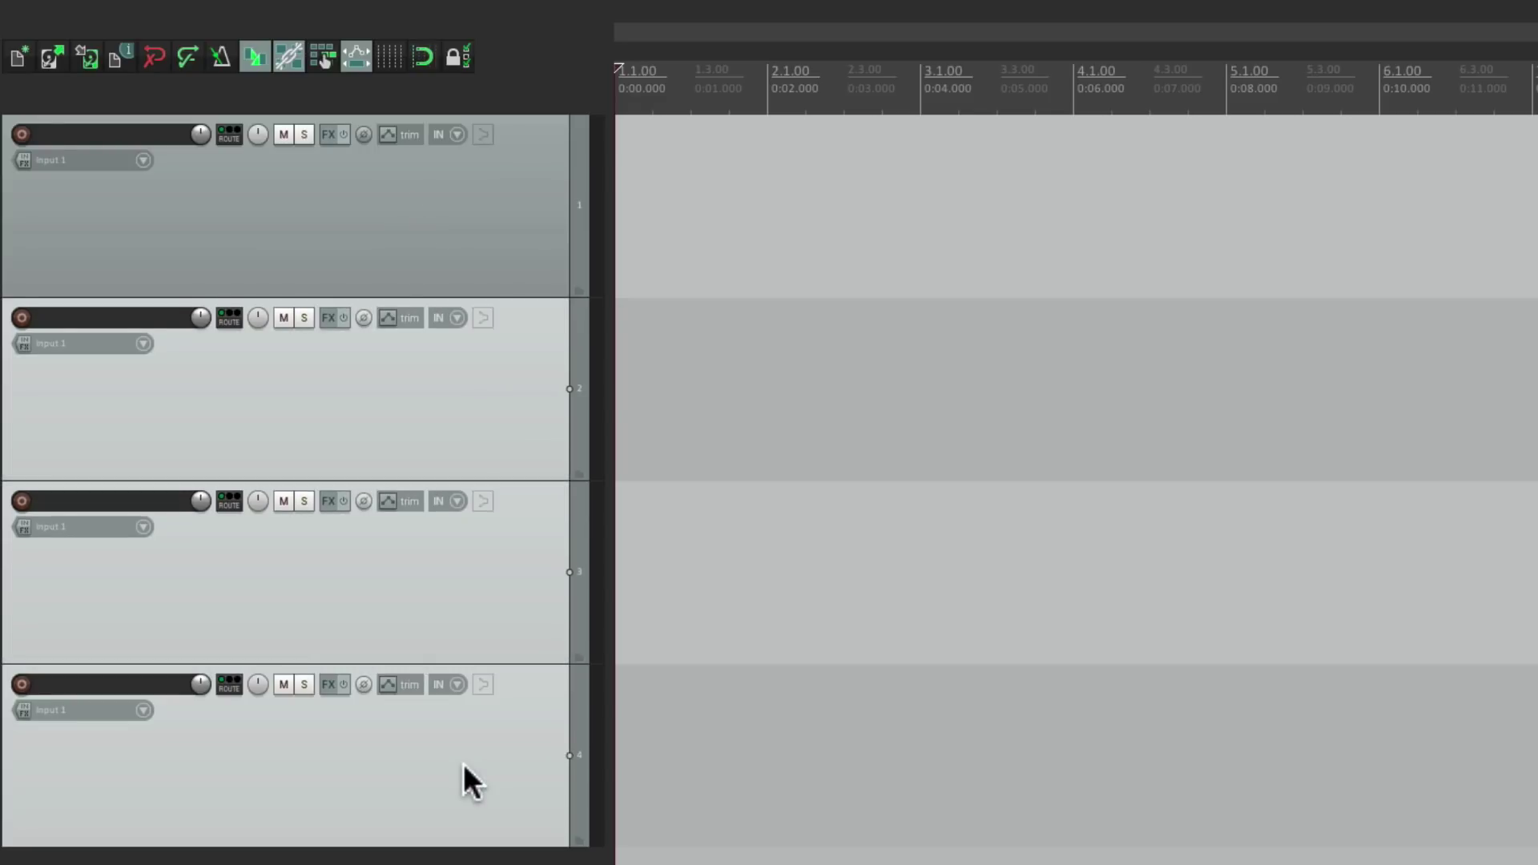
pyautogui.press('Delete')
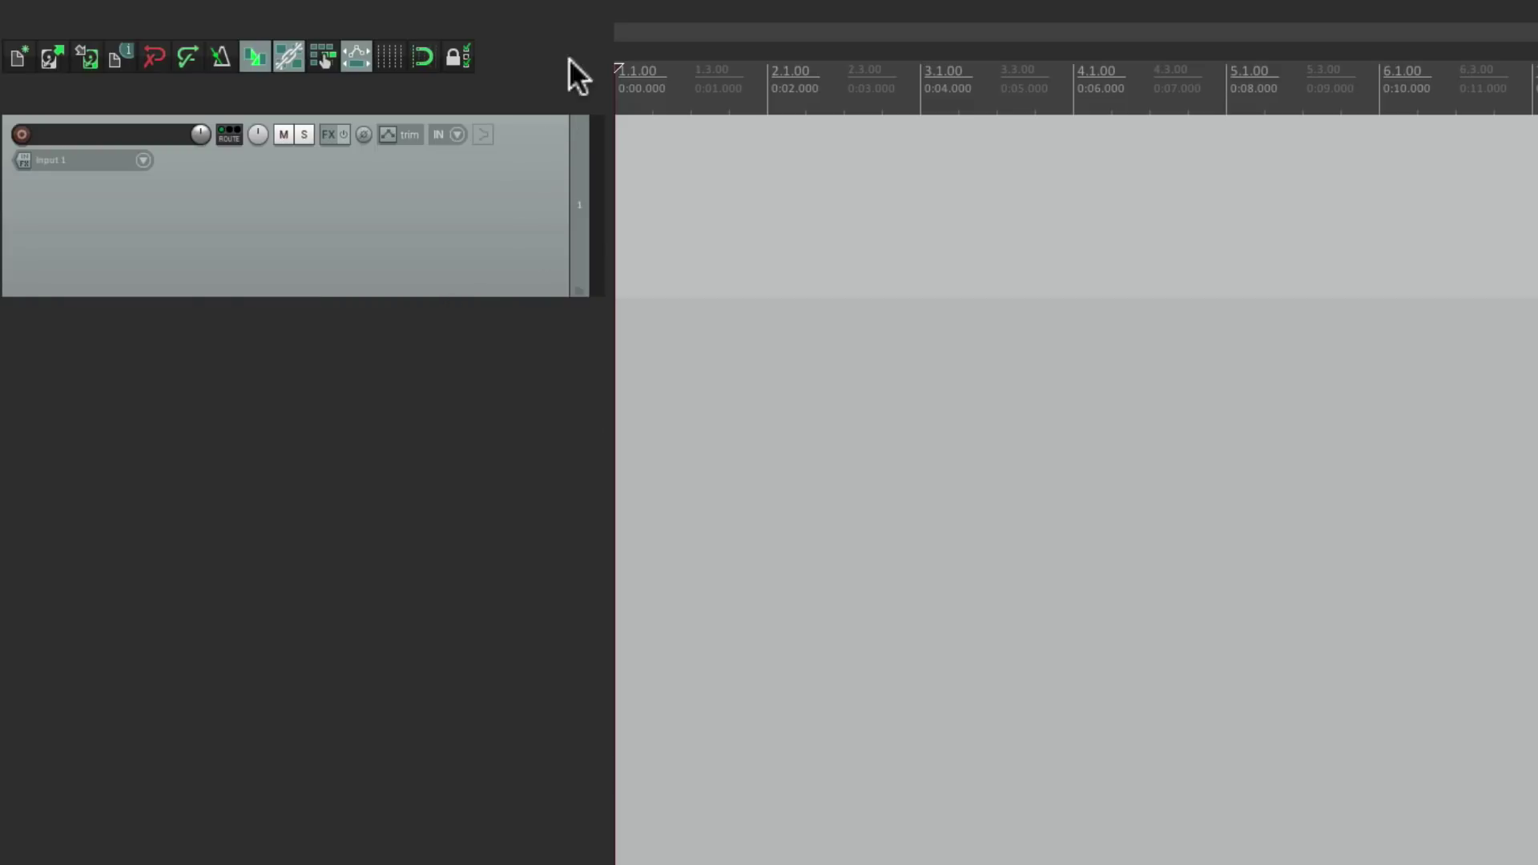
# Step: Set the Track Panel layout to ca - Large under Options > Layouts
pyautogui.click(515, 12)
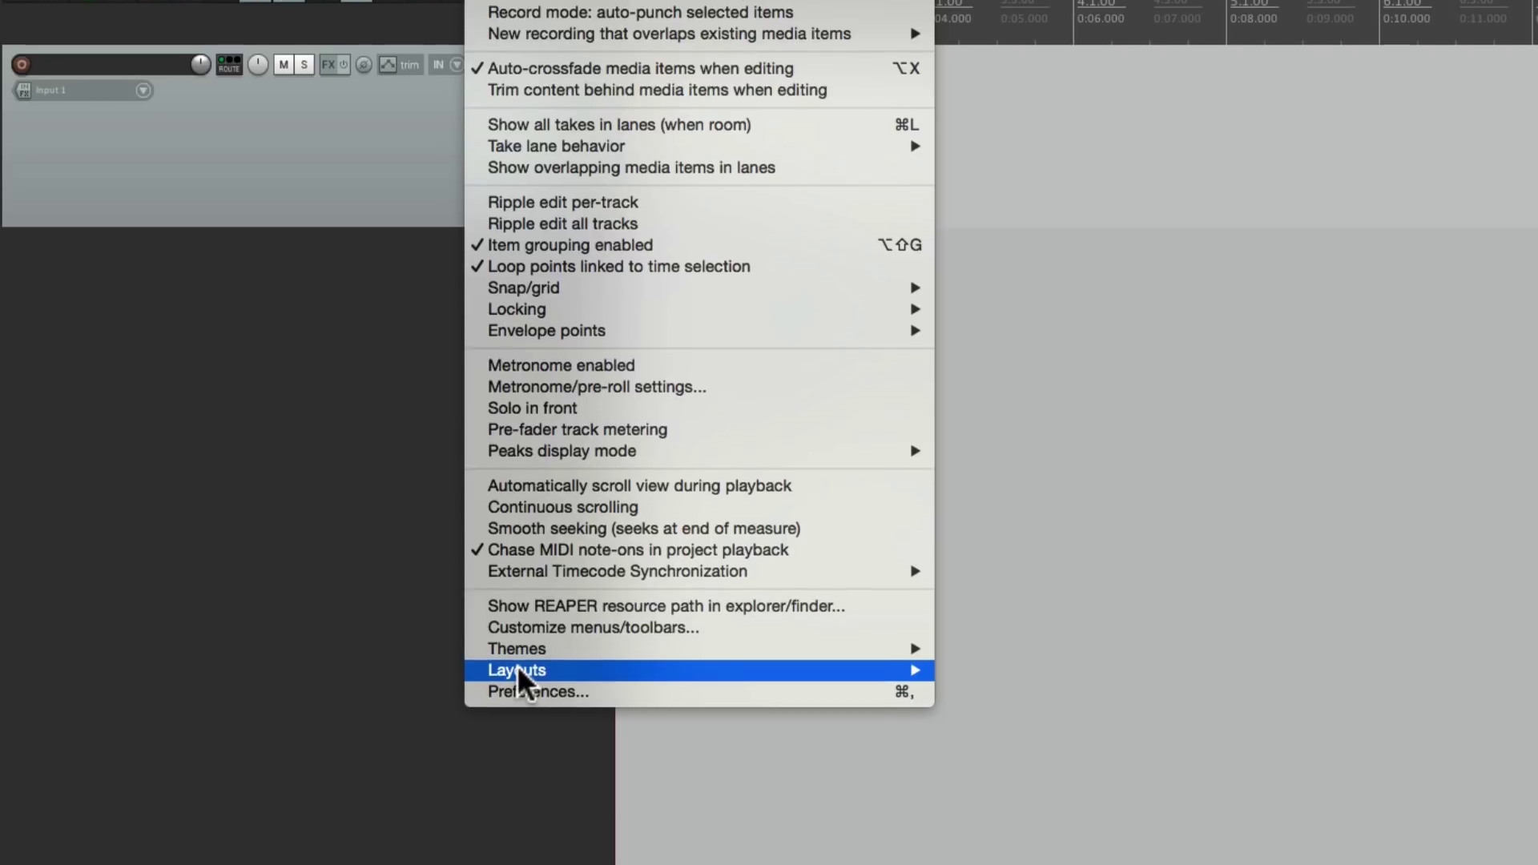
pyautogui.moveTo(517, 668)
pyautogui.moveTo(1080, 532)
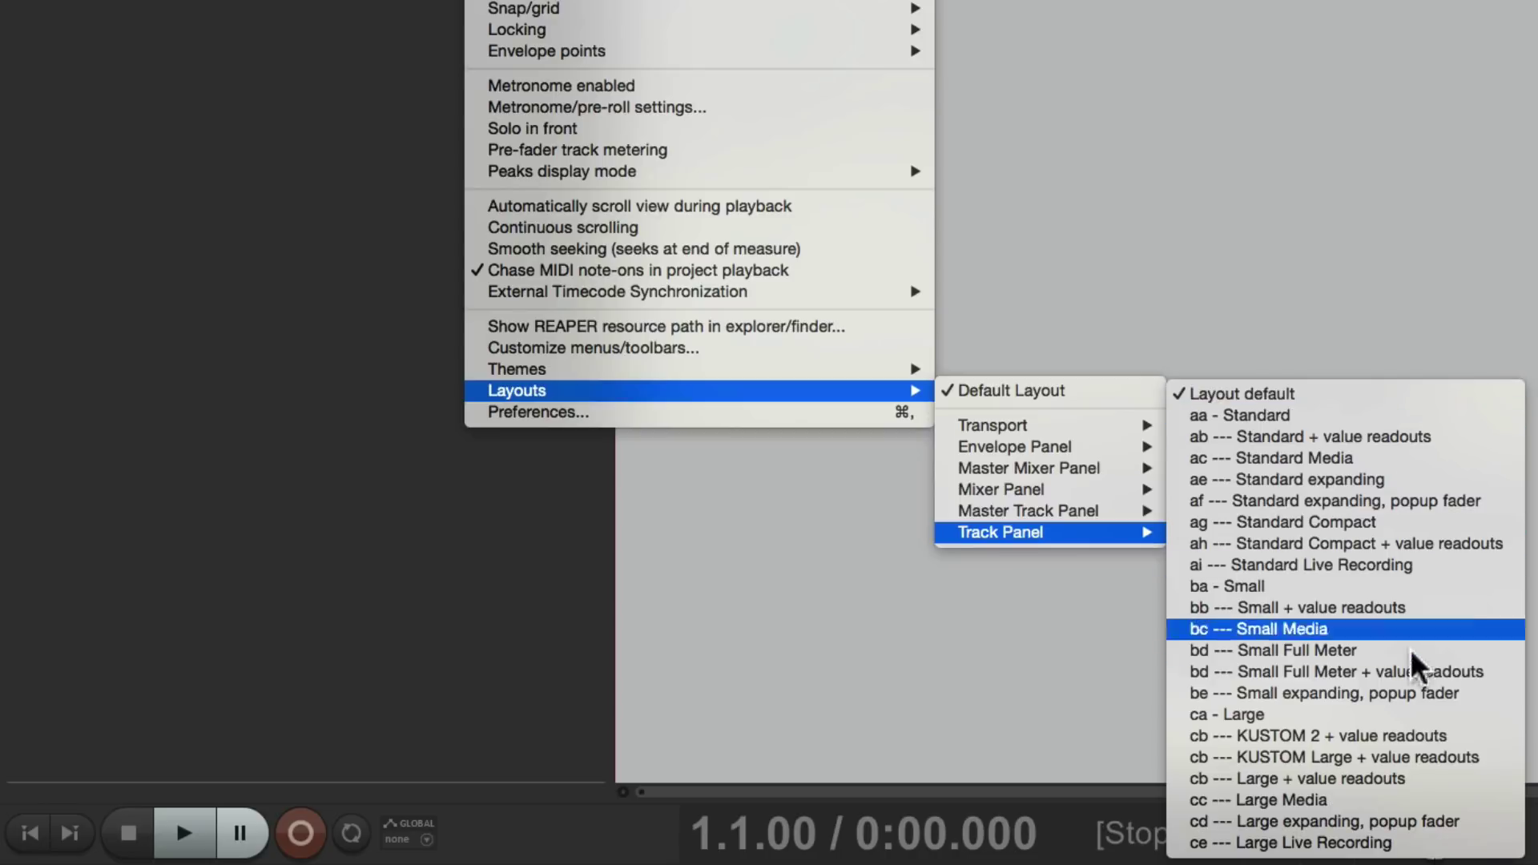
pyautogui.click(1393, 711)
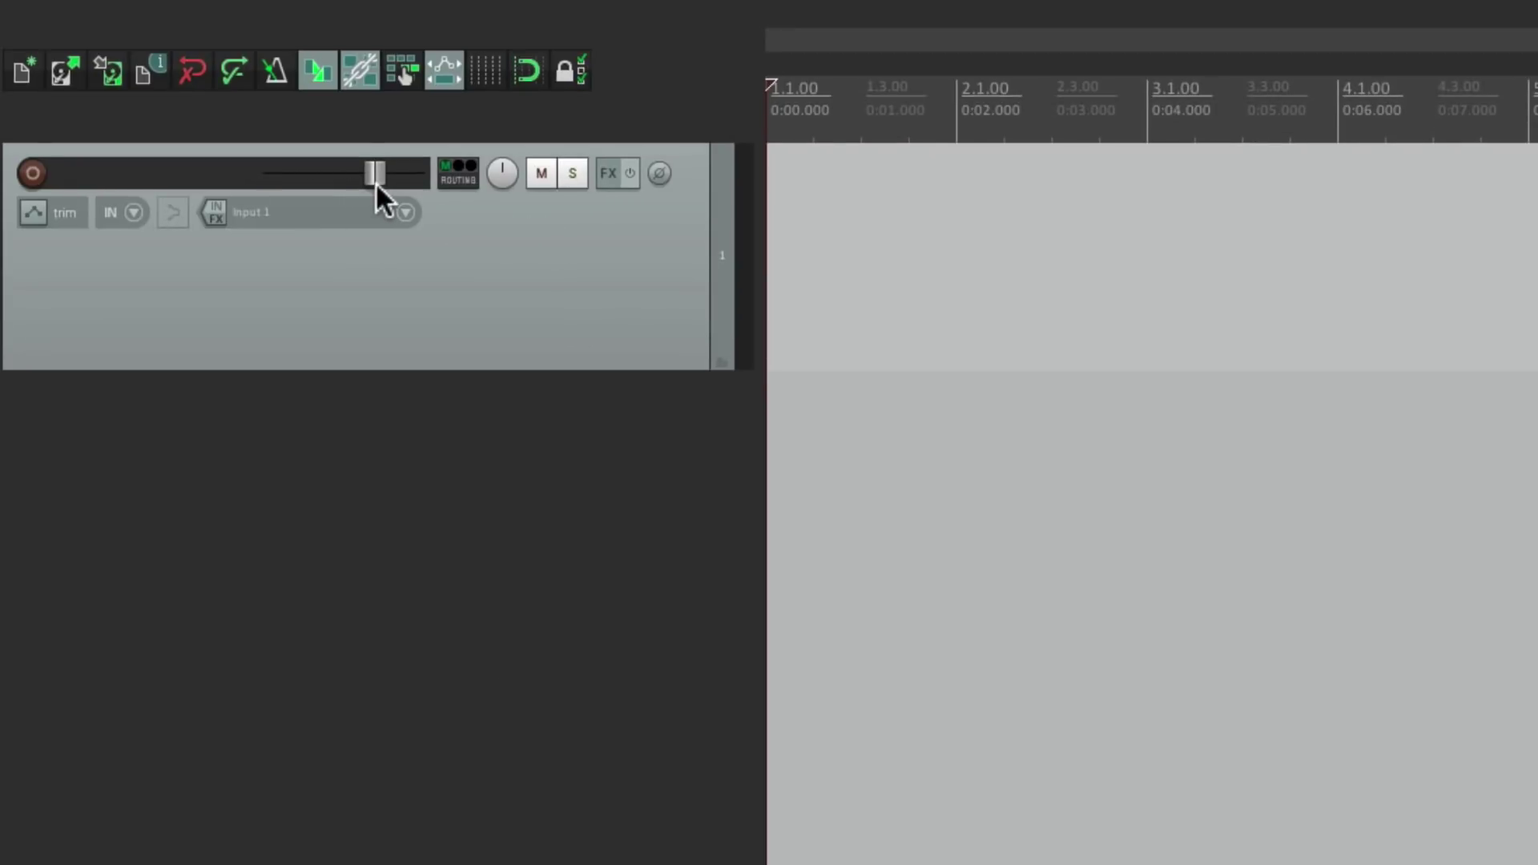
pyautogui.moveTo(376, 182)
pyautogui.moveTo(570, 366); pyautogui.dragTo(549, 721)
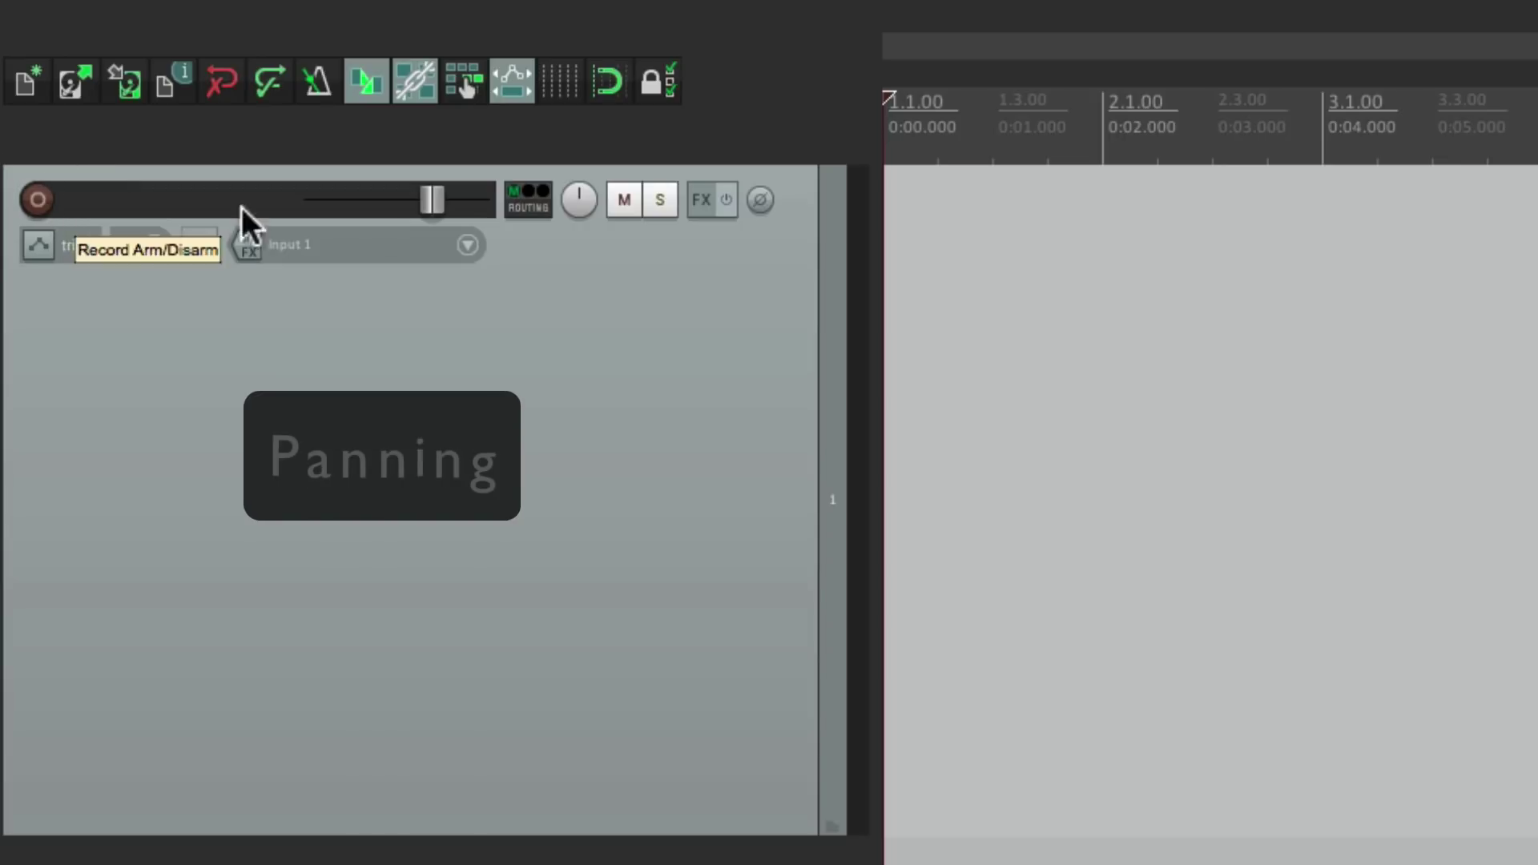
pyautogui.moveTo(571, 221)
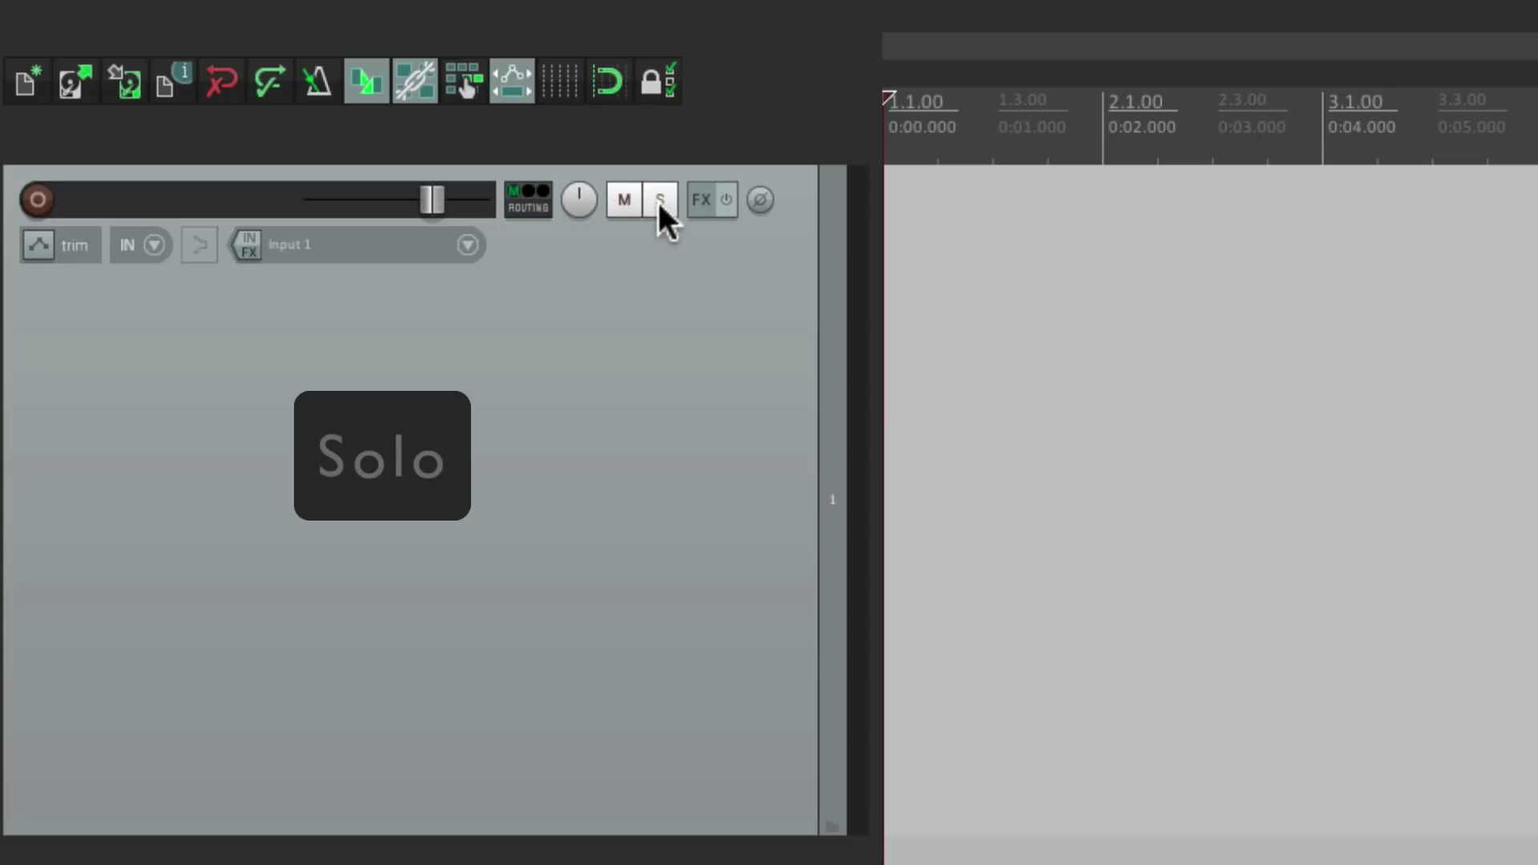
pyautogui.click(660, 205)
pyautogui.click(660, 205)
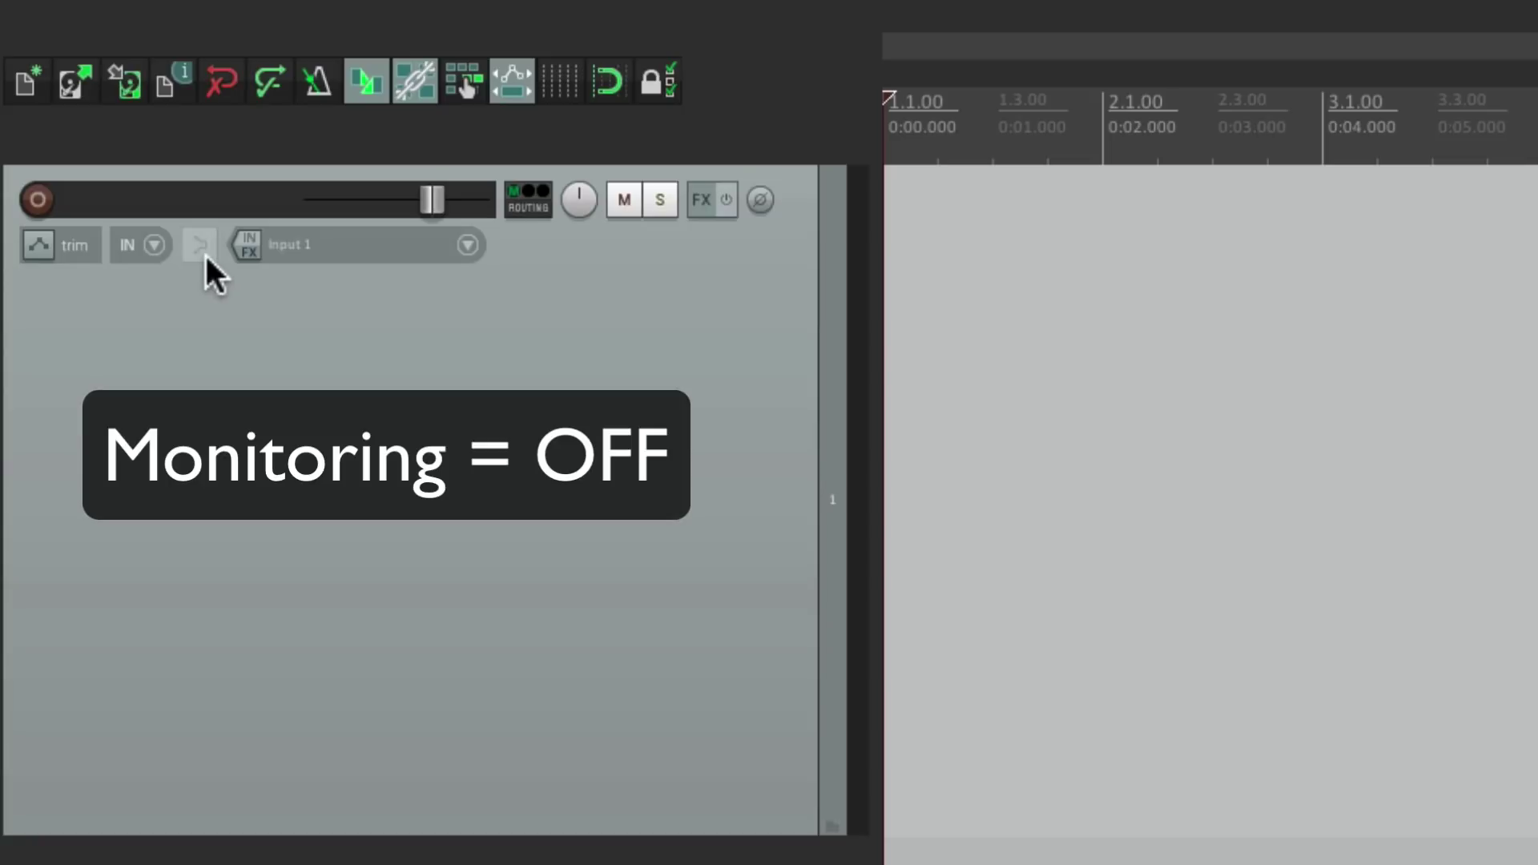
# Step: Cycle track 1's record monitoring through ON and AUTO back to ON, then add a second track
pyautogui.click(205, 255)
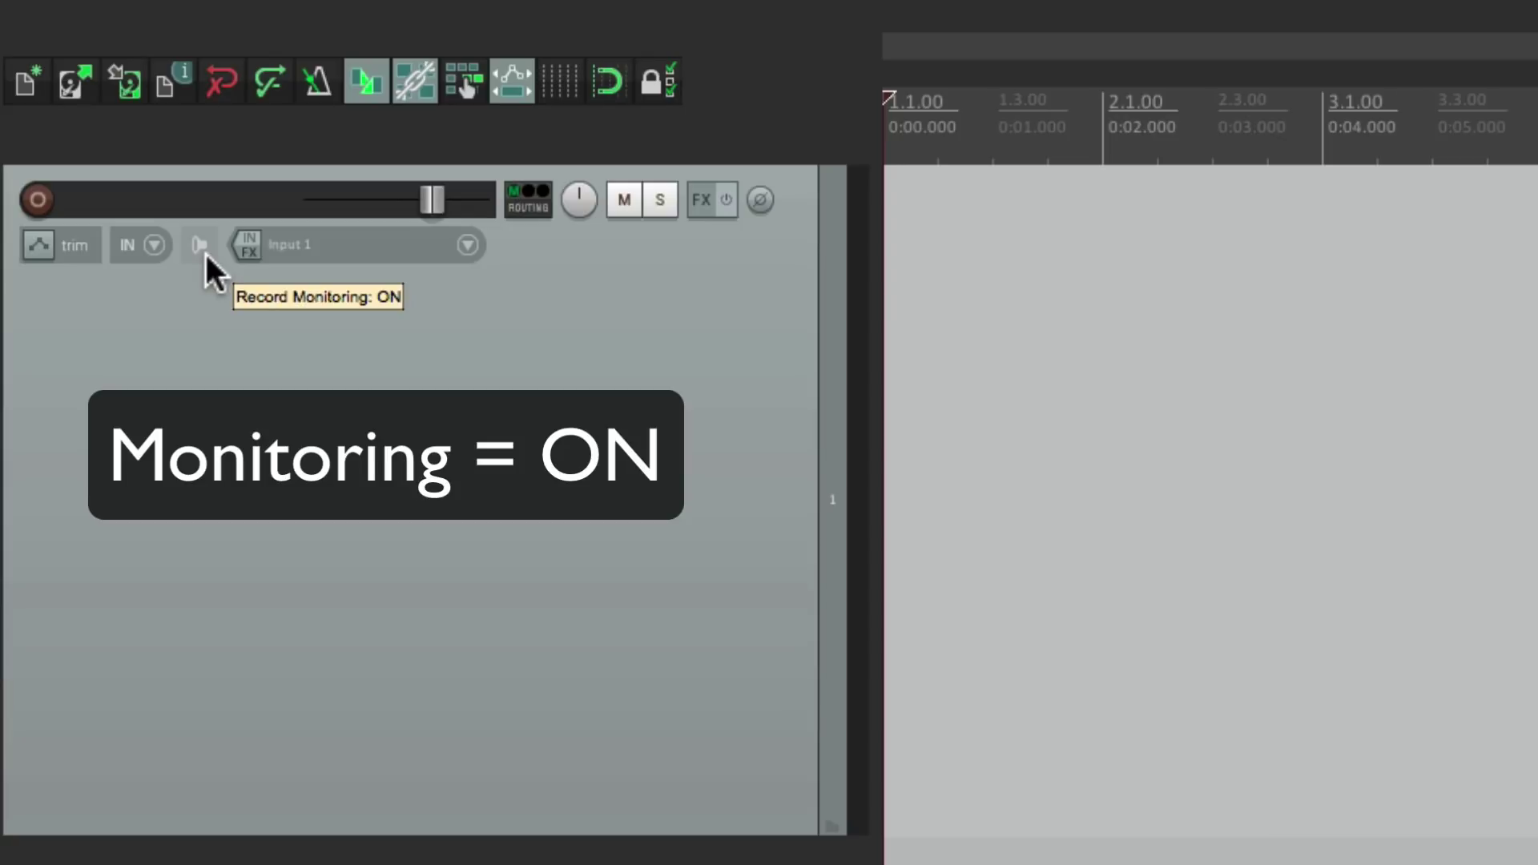
pyautogui.click(206, 253)
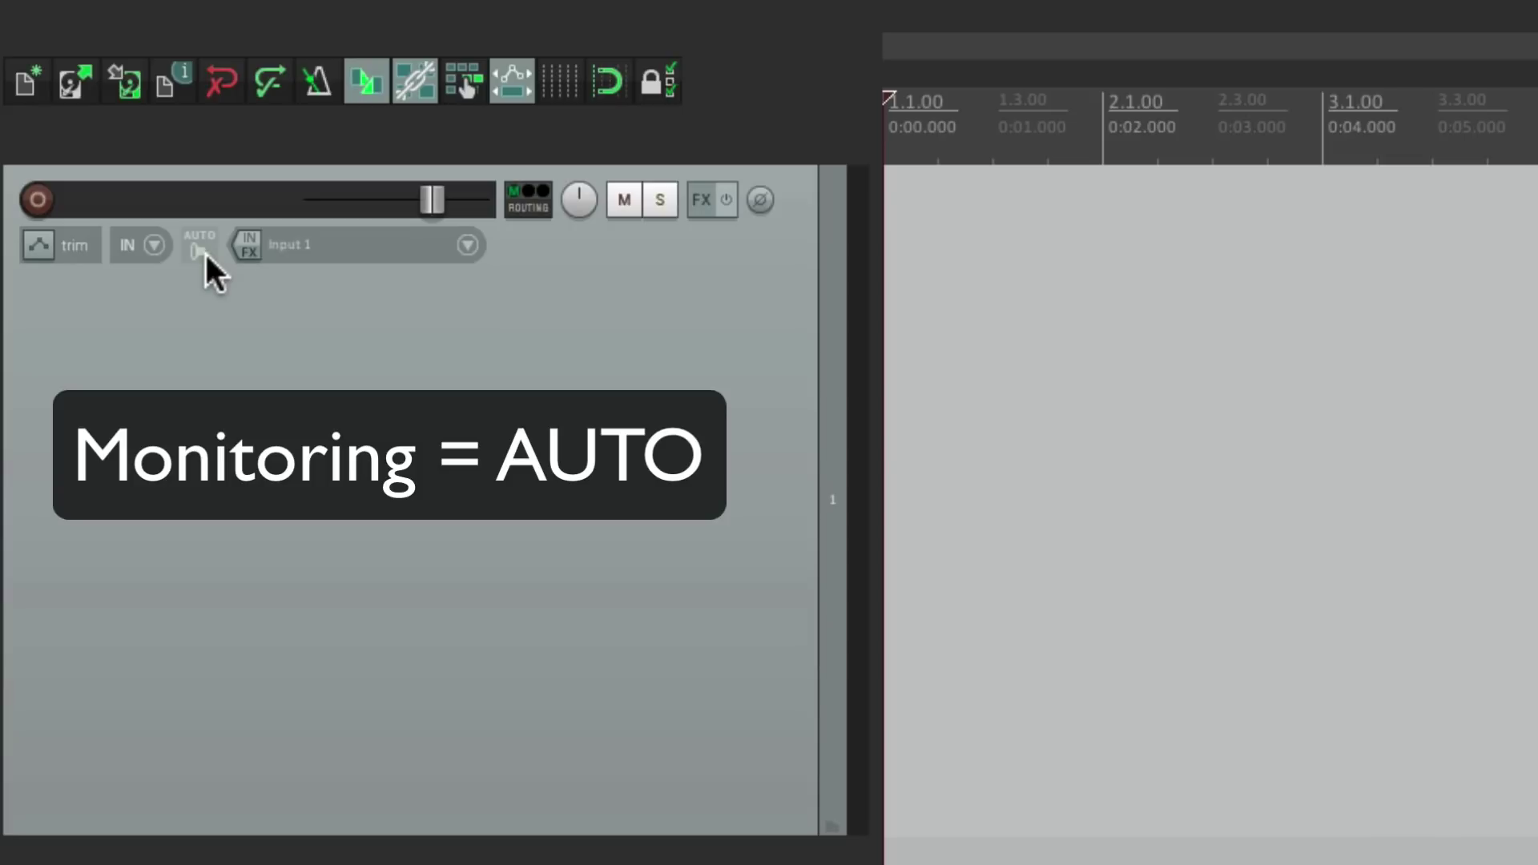
pyautogui.click(205, 254)
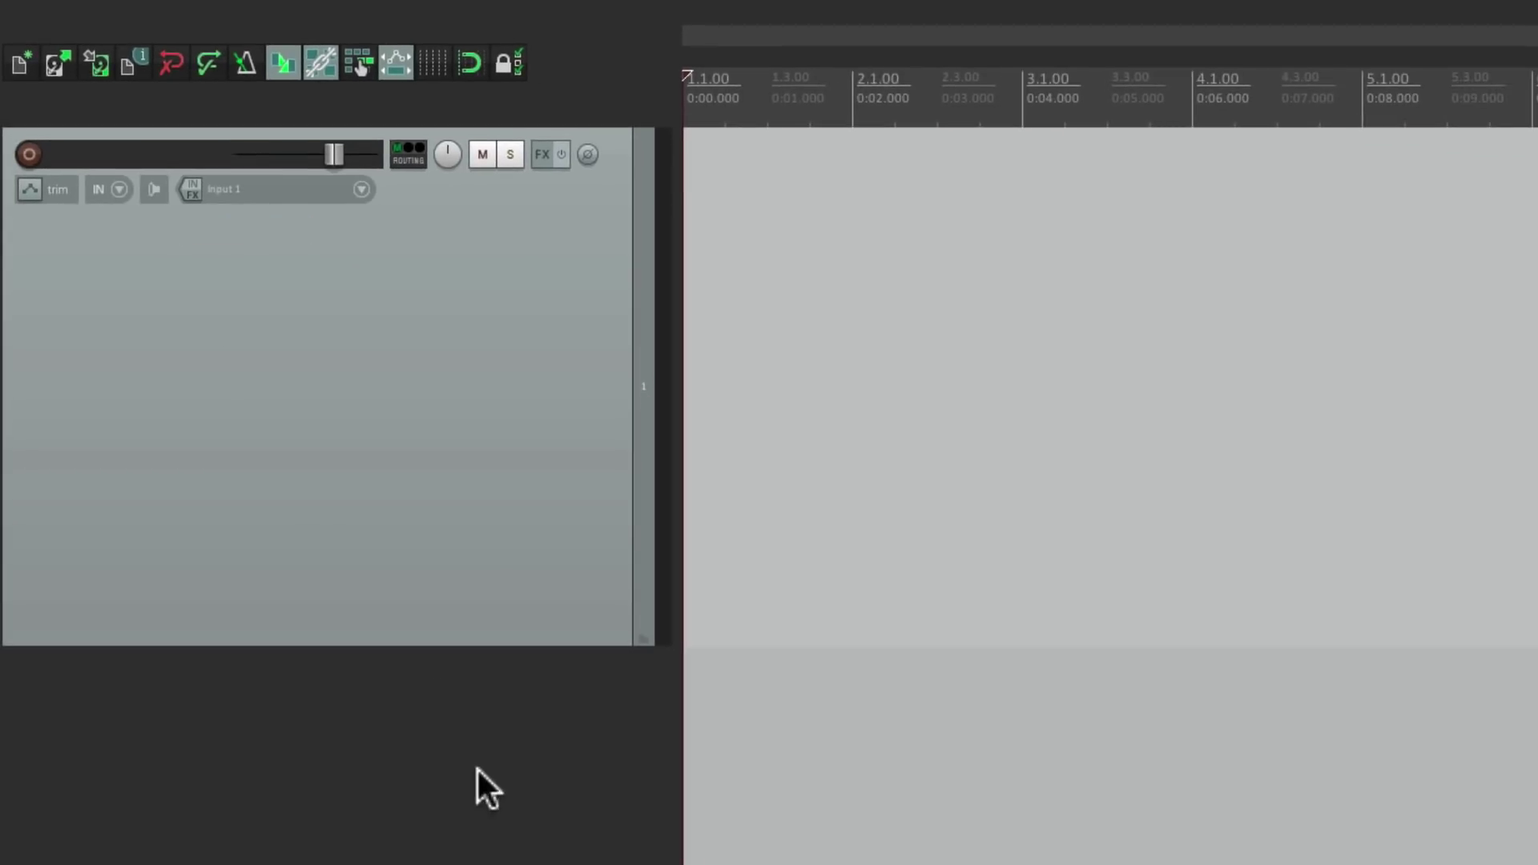
pyautogui.doubleClick(483, 782)
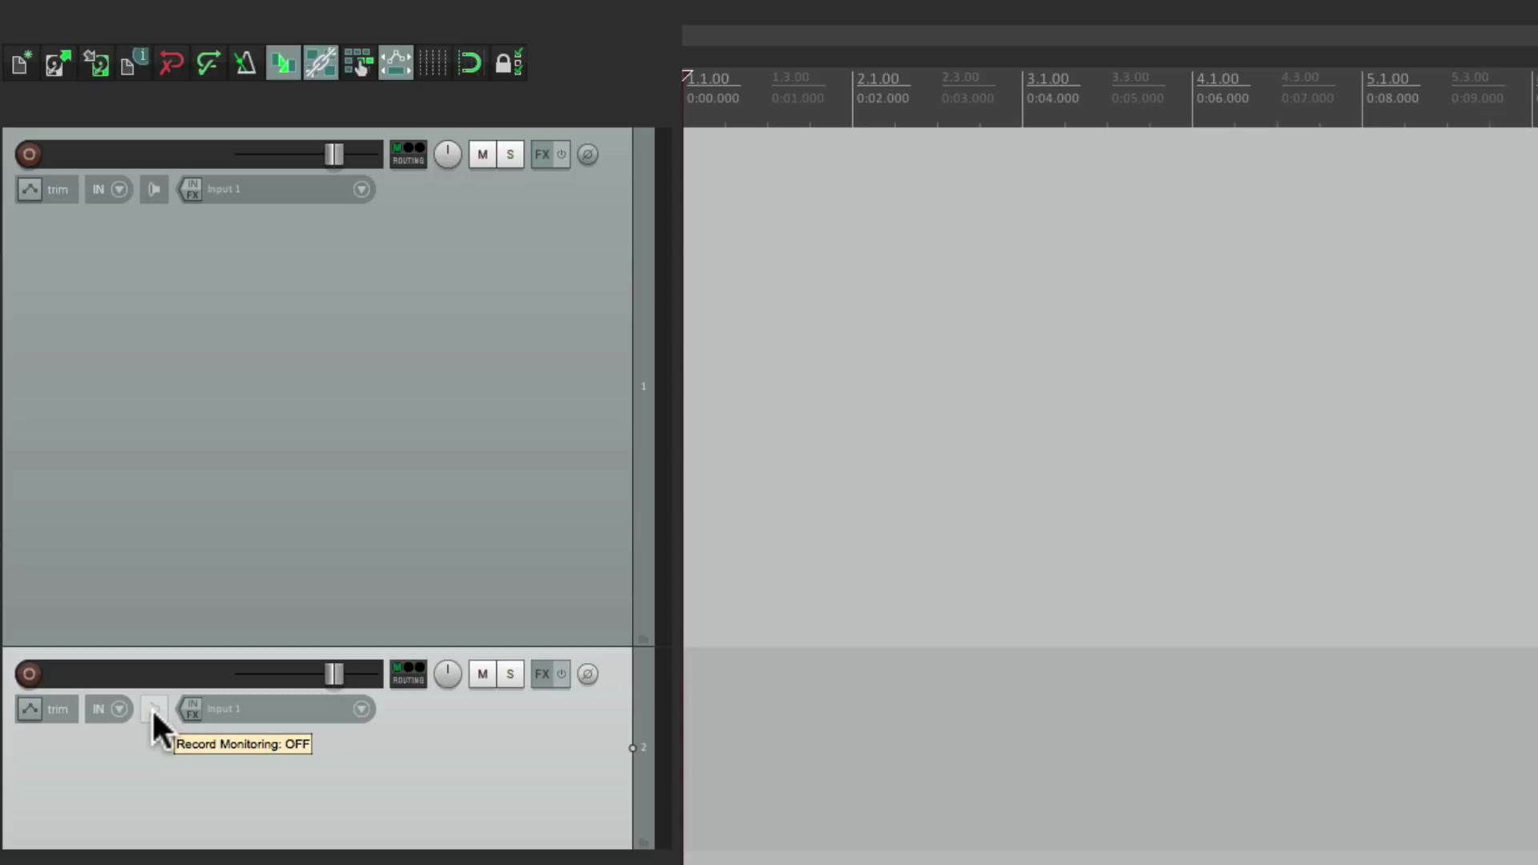
# Step: Select both tracks and delete them from the project
pyautogui.click(500, 545)
pyautogui.keyDown('ctrl'); pyautogui.click(526, 754); pyautogui.keyUp('ctrl')
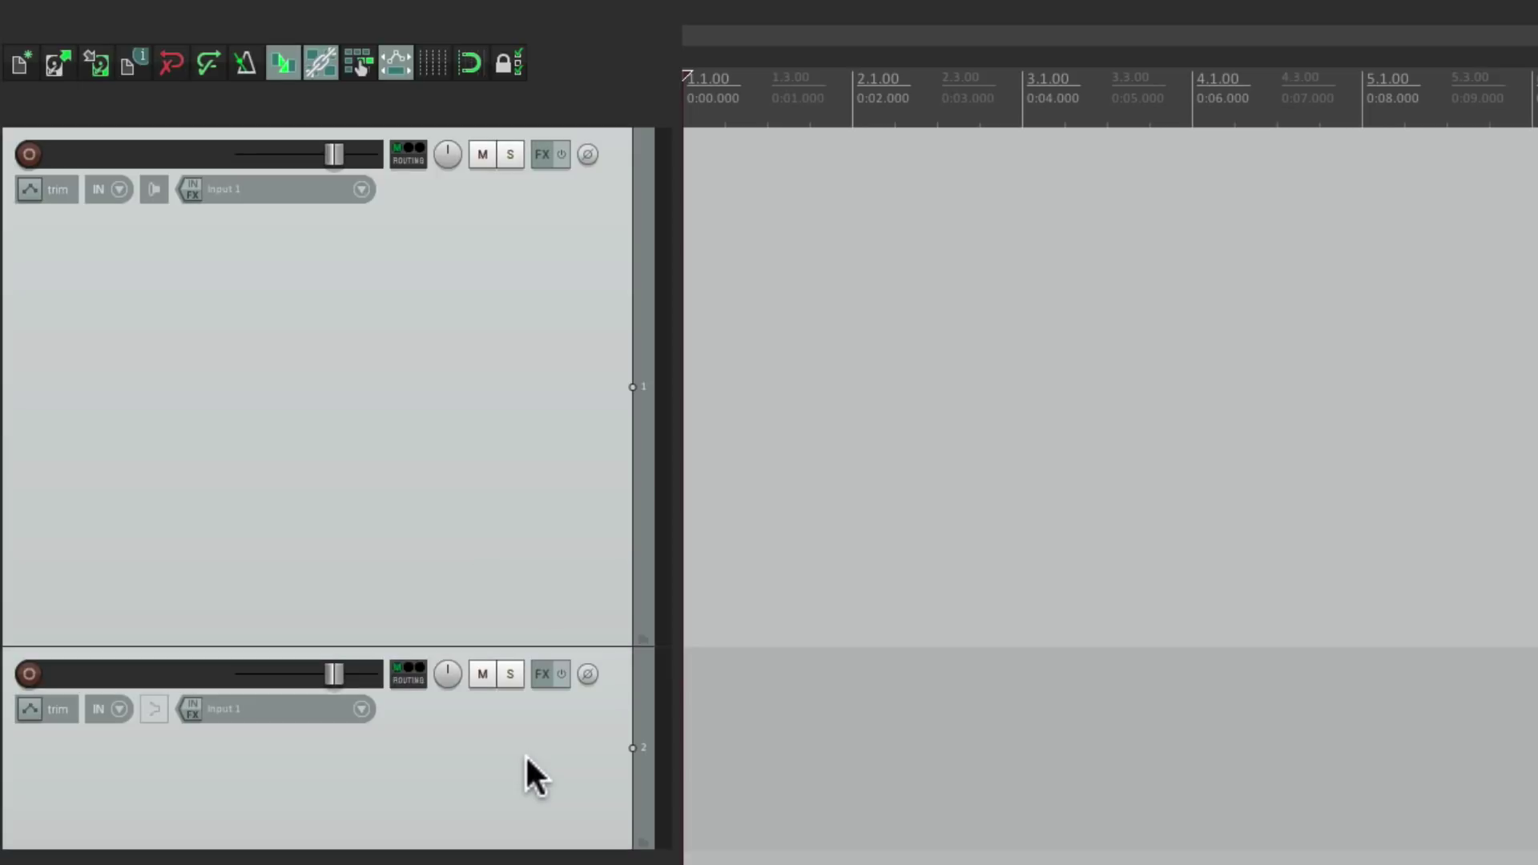
pyautogui.press('Delete')
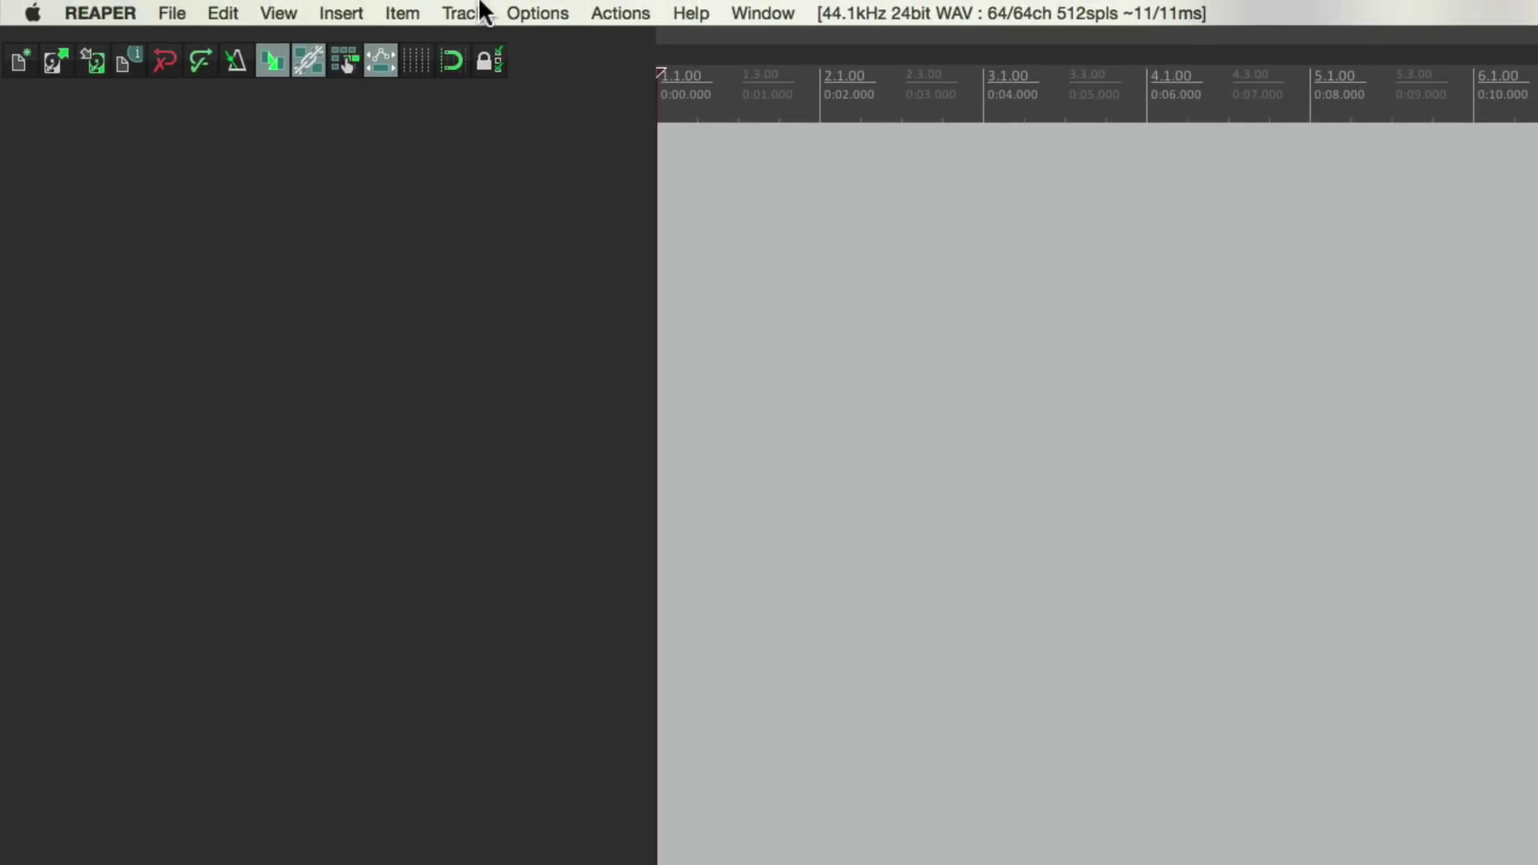
# Step: In Preferences, set the Track/Send Defaults record config to Monitor Input
pyautogui.click(509, 8)
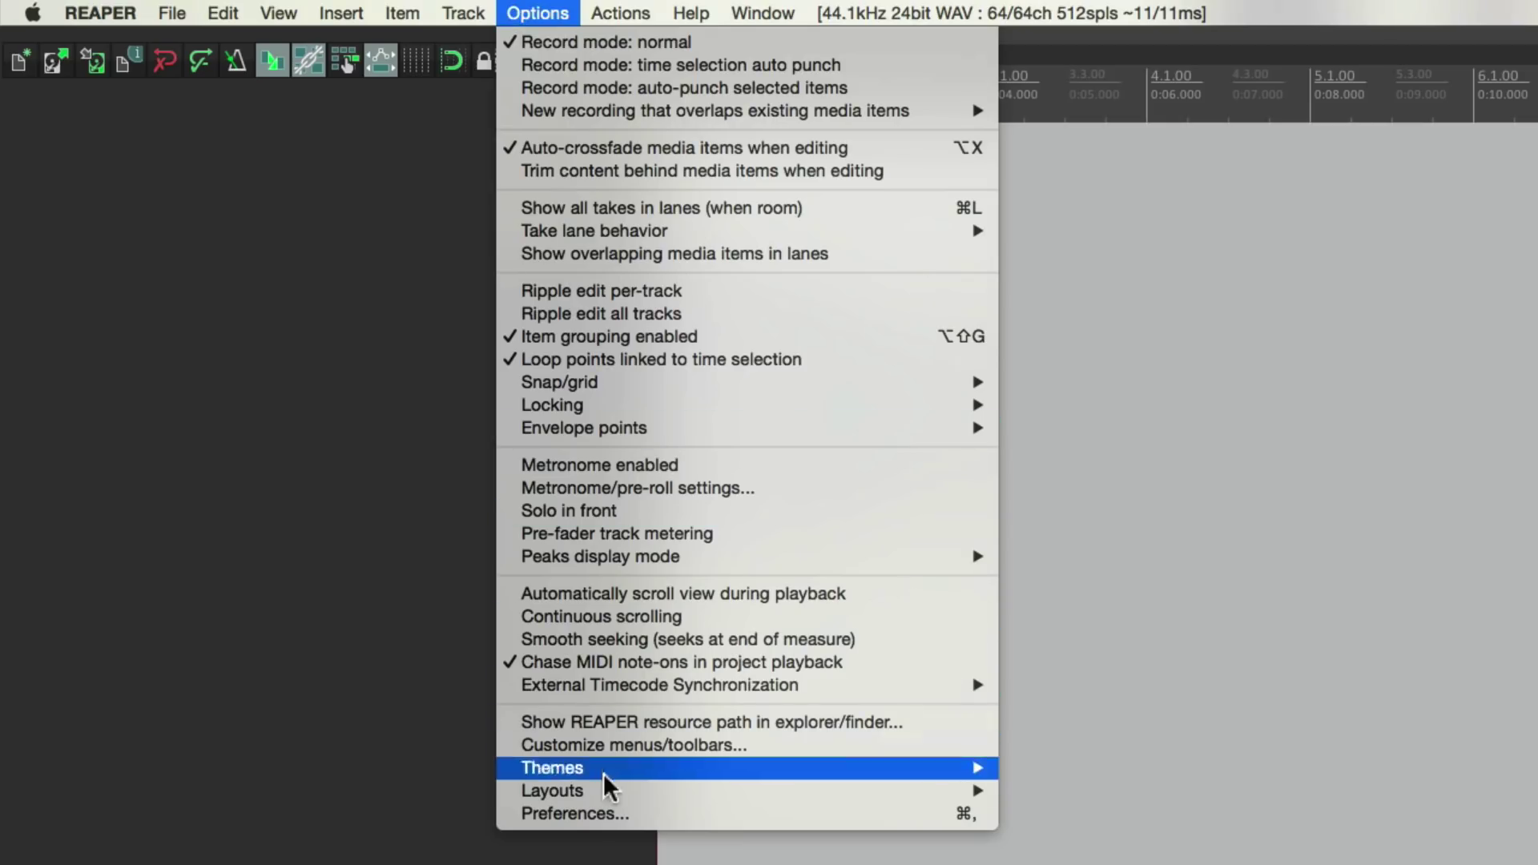
pyautogui.click(590, 805)
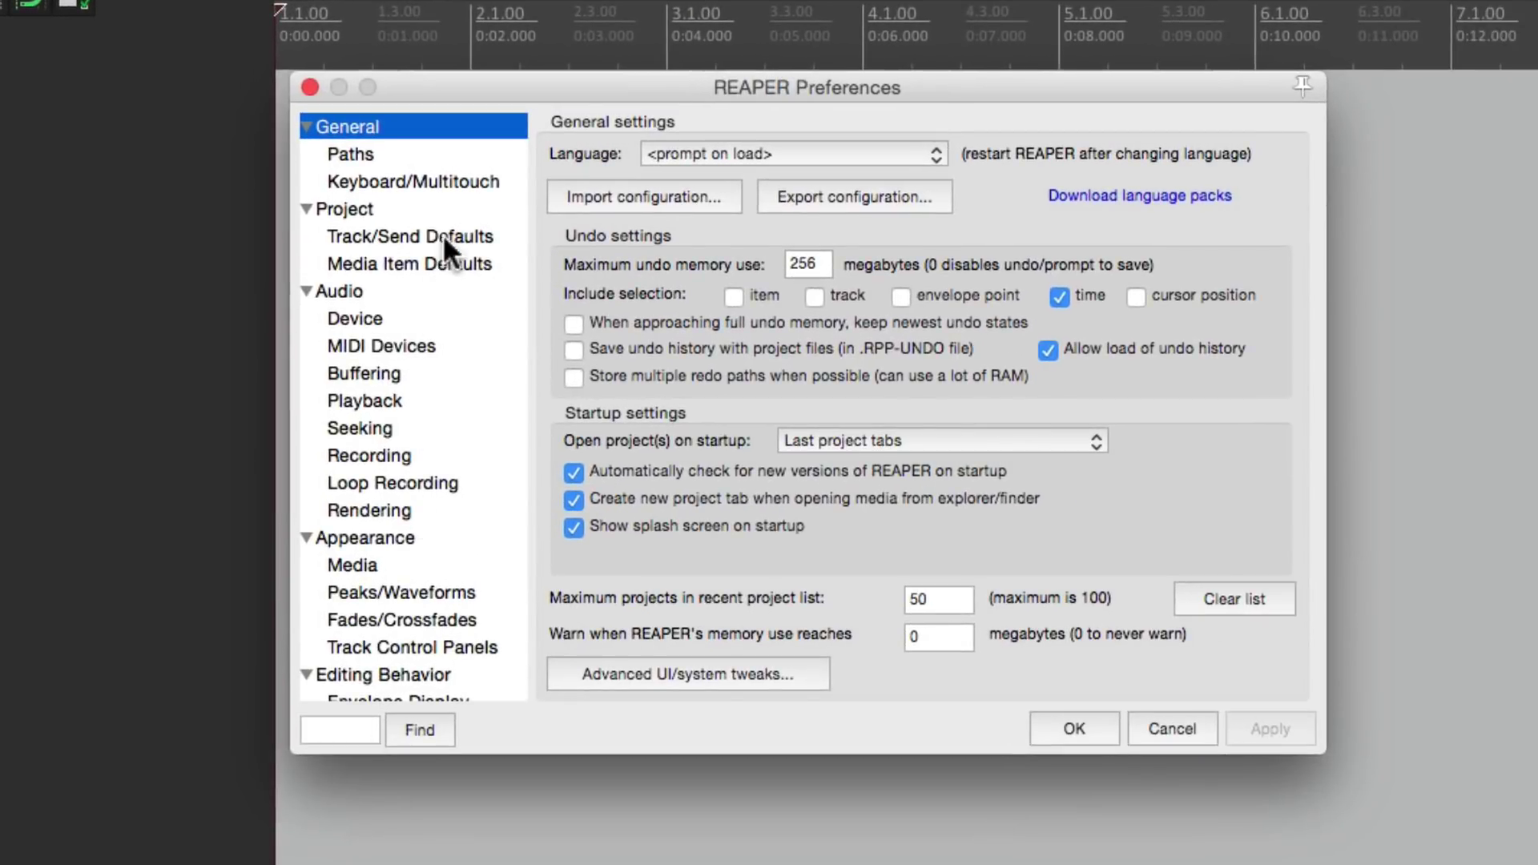
pyautogui.click(443, 234)
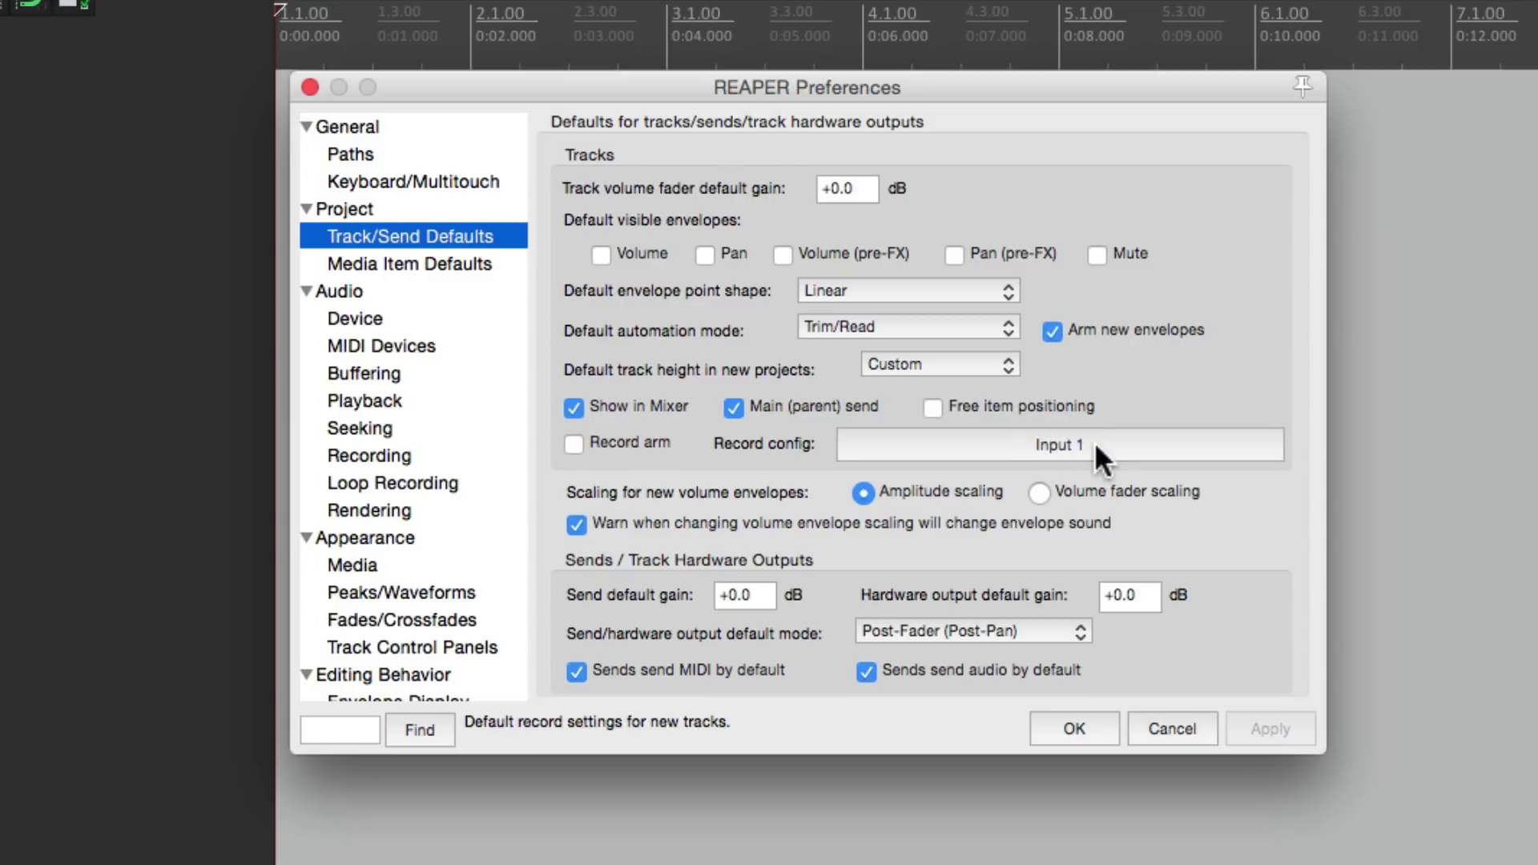
pyautogui.click(1142, 447)
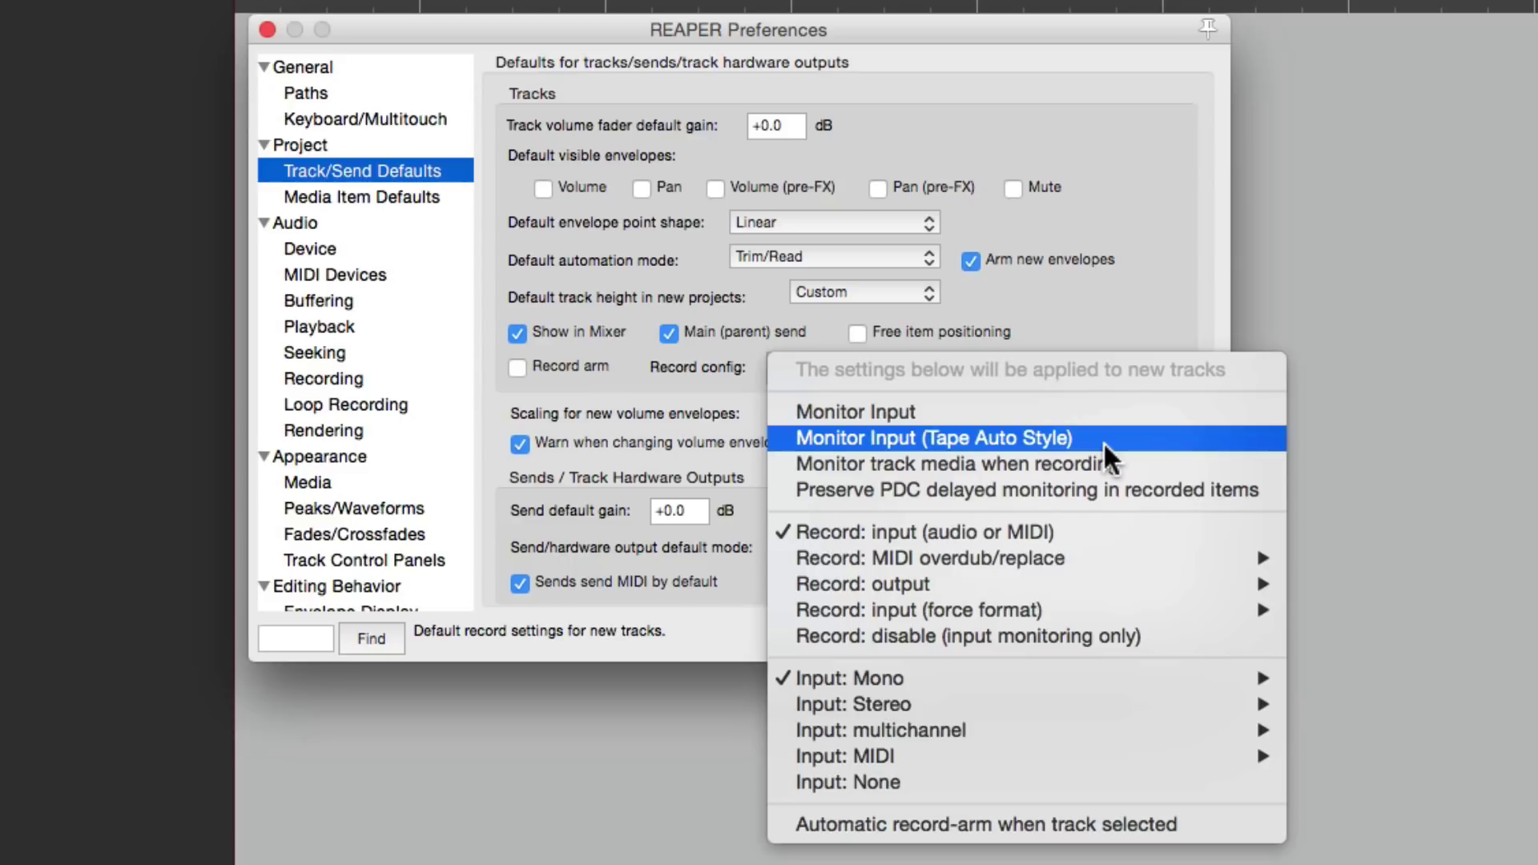
pyautogui.click(1040, 412)
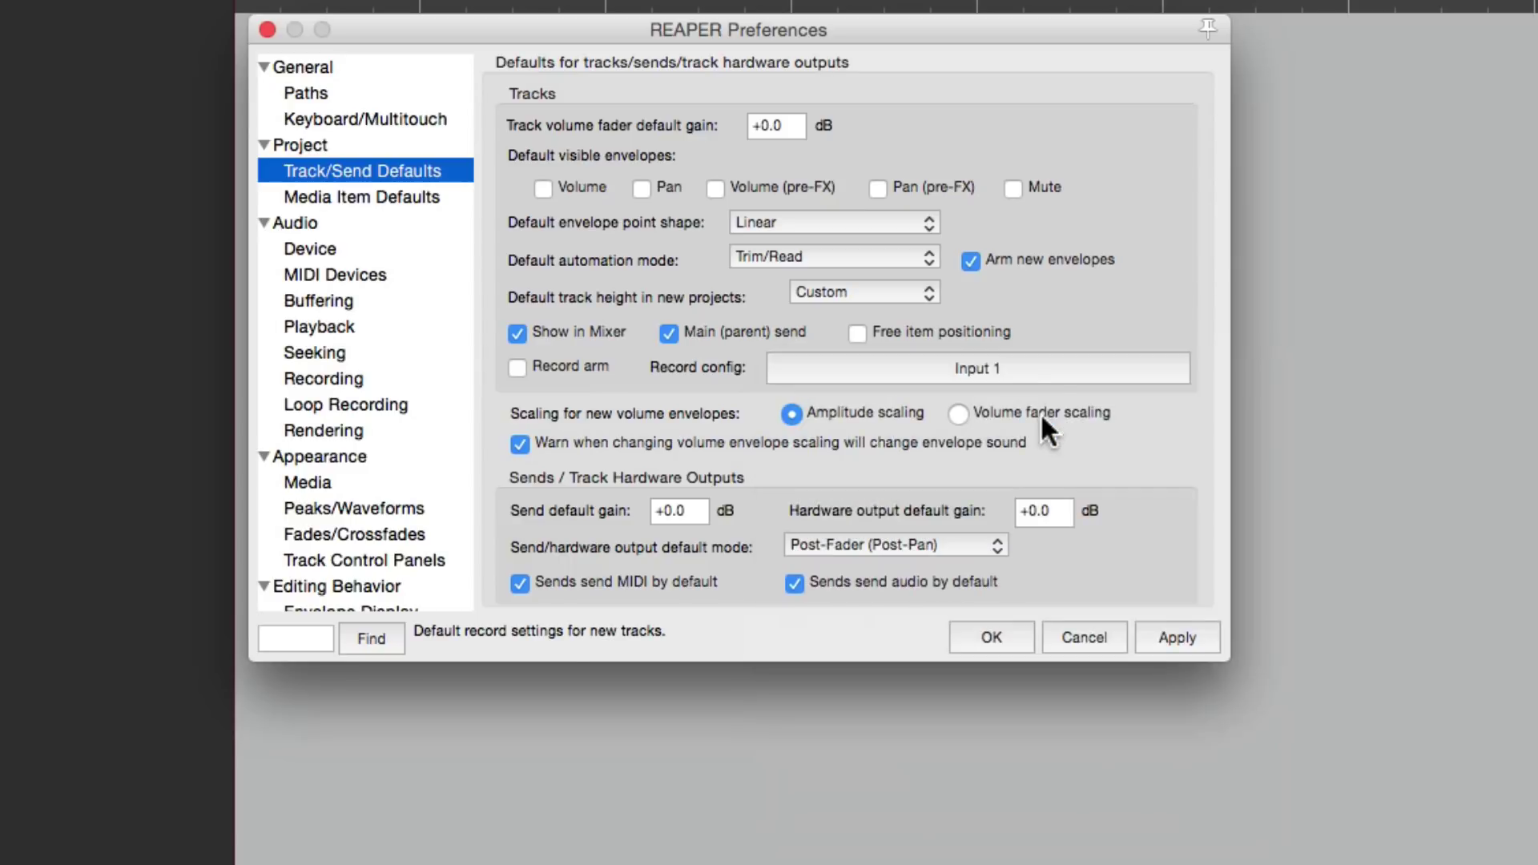
pyautogui.click(1041, 367)
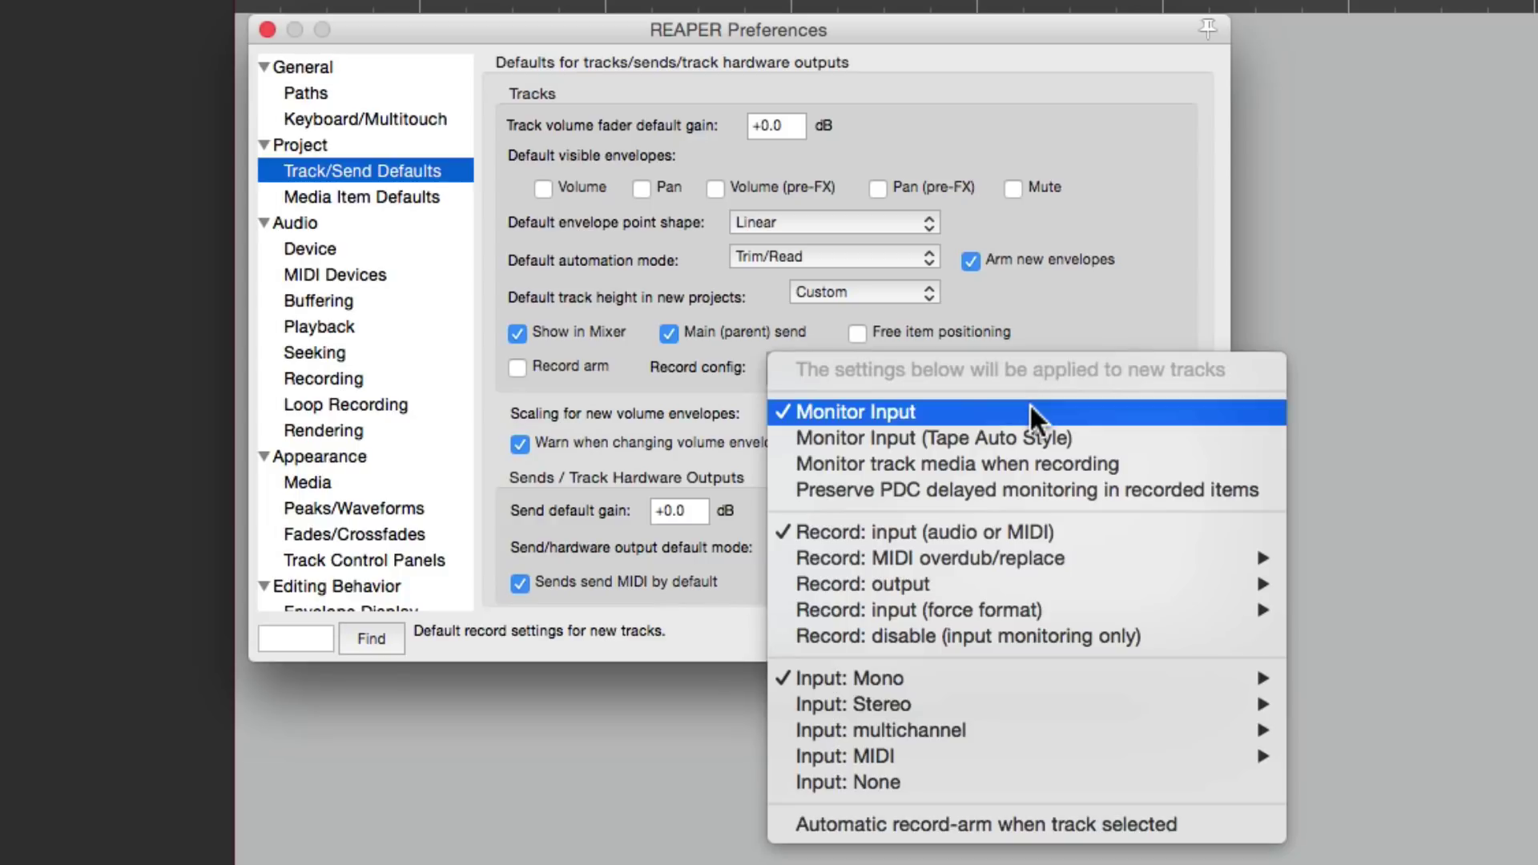
pyautogui.click(1103, 282)
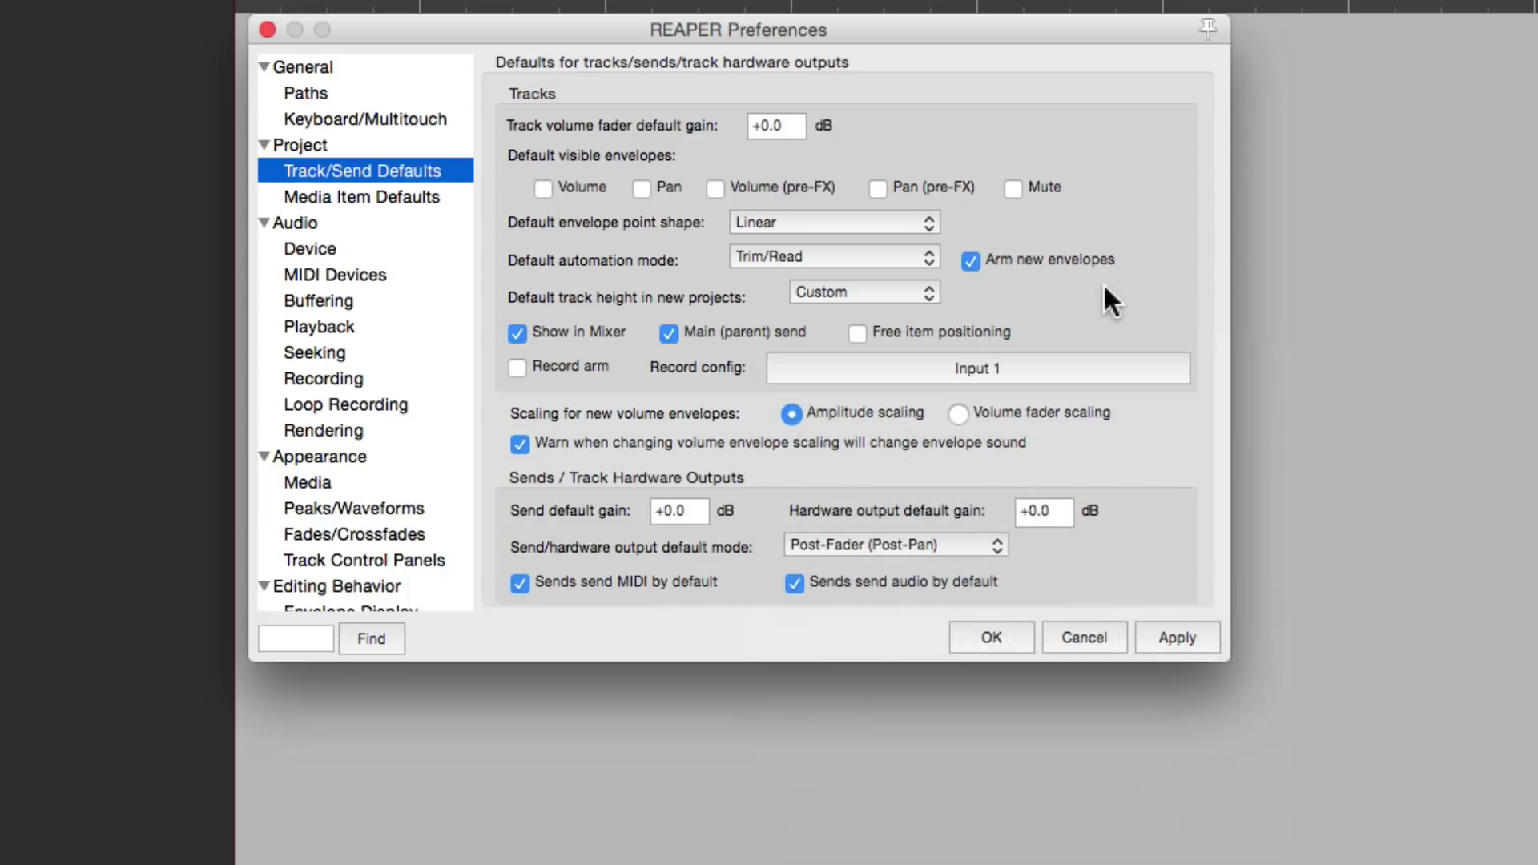
pyautogui.click(994, 636)
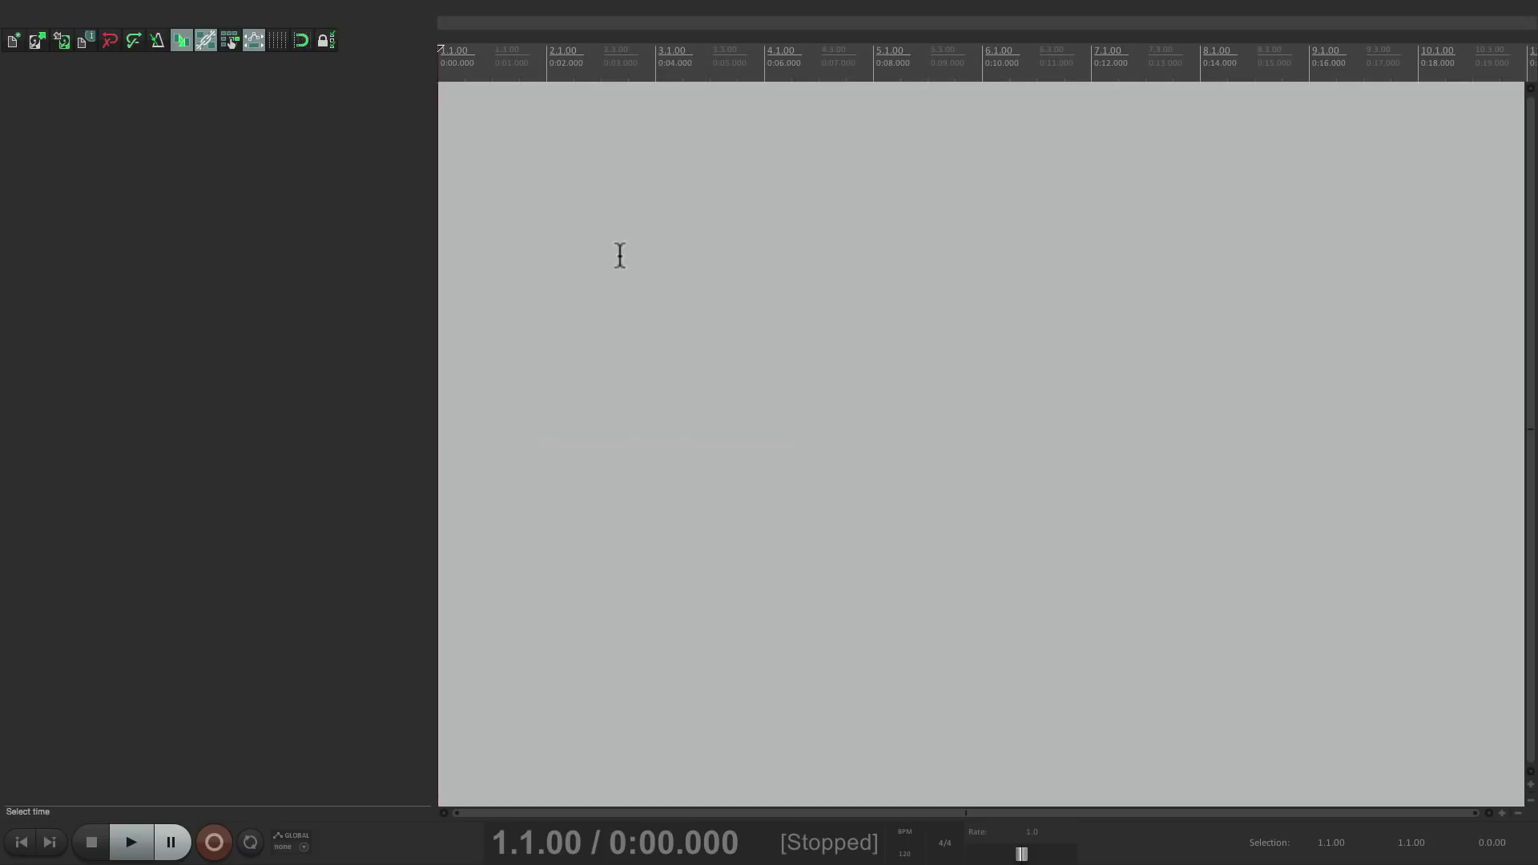
# Step: Add five empty tracks for the kick, snare, rack tom, floor tom and overheads
pyautogui.doubleClick(298, 213)
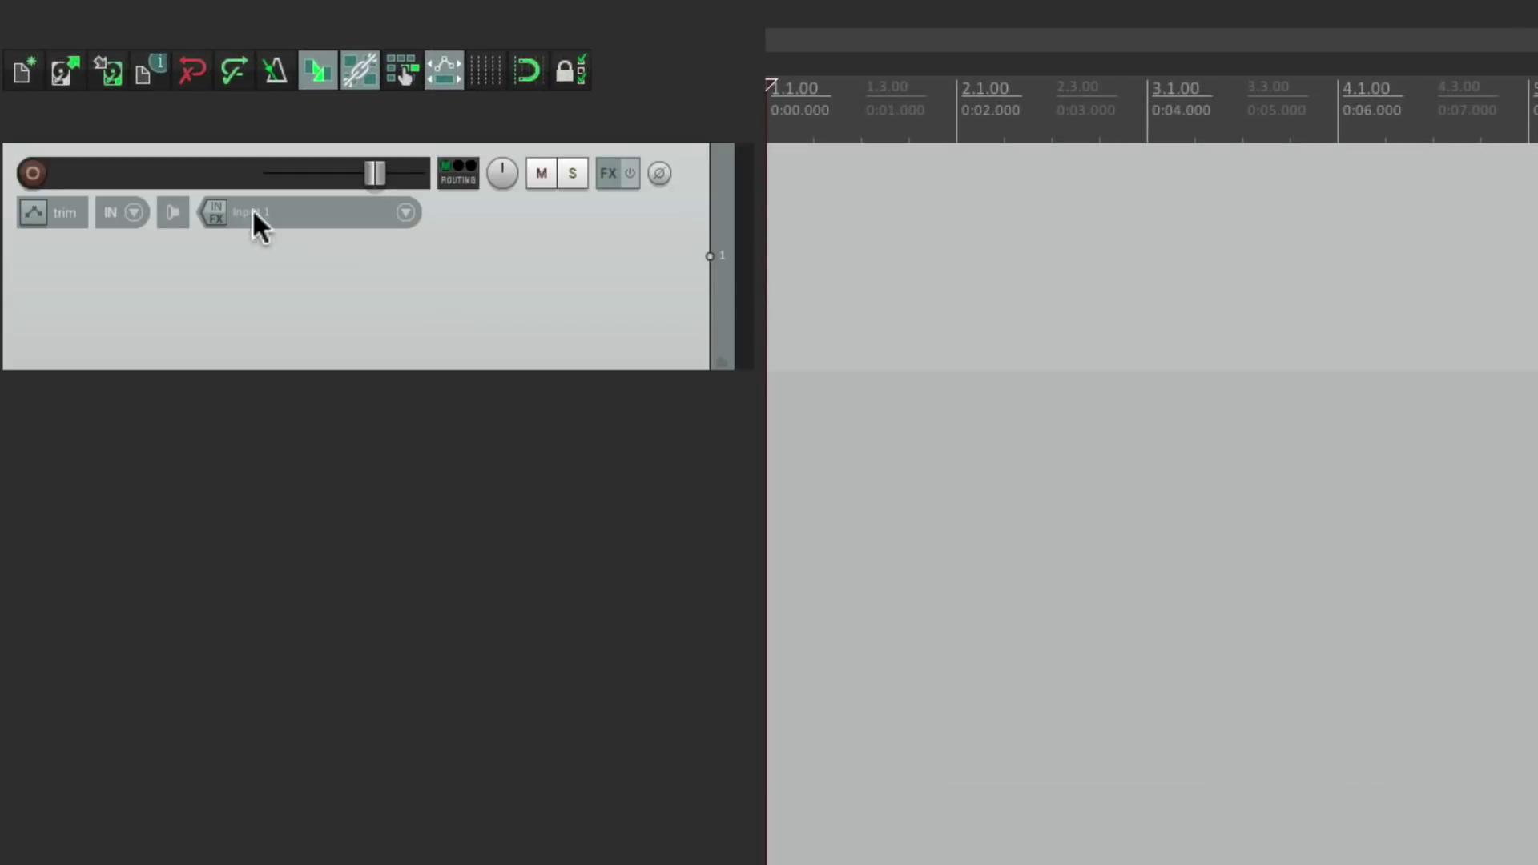
pyautogui.click(113, 148)
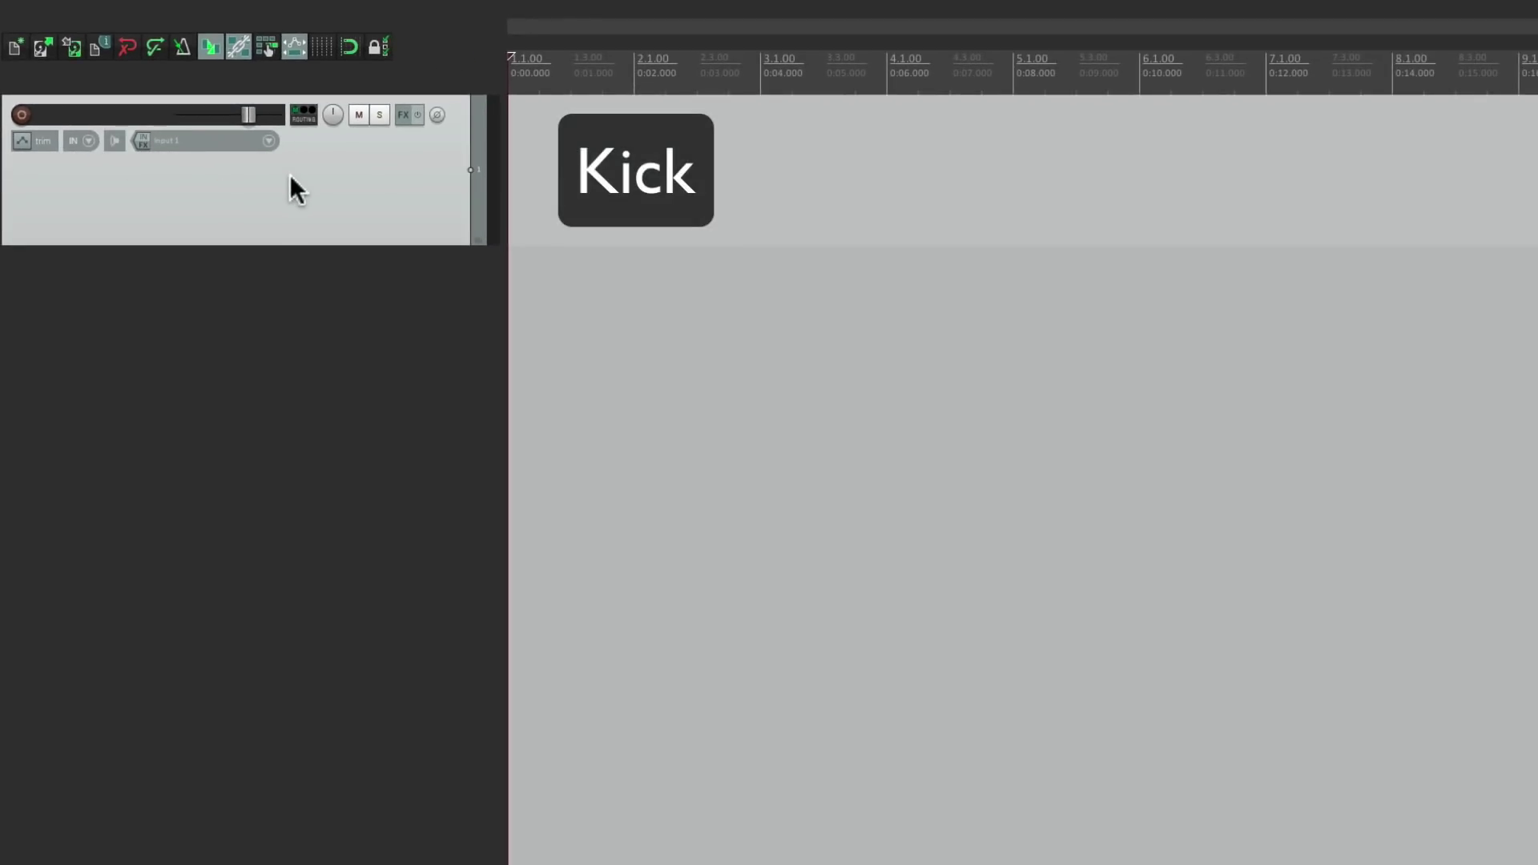
pyautogui.doubleClick(390, 314)
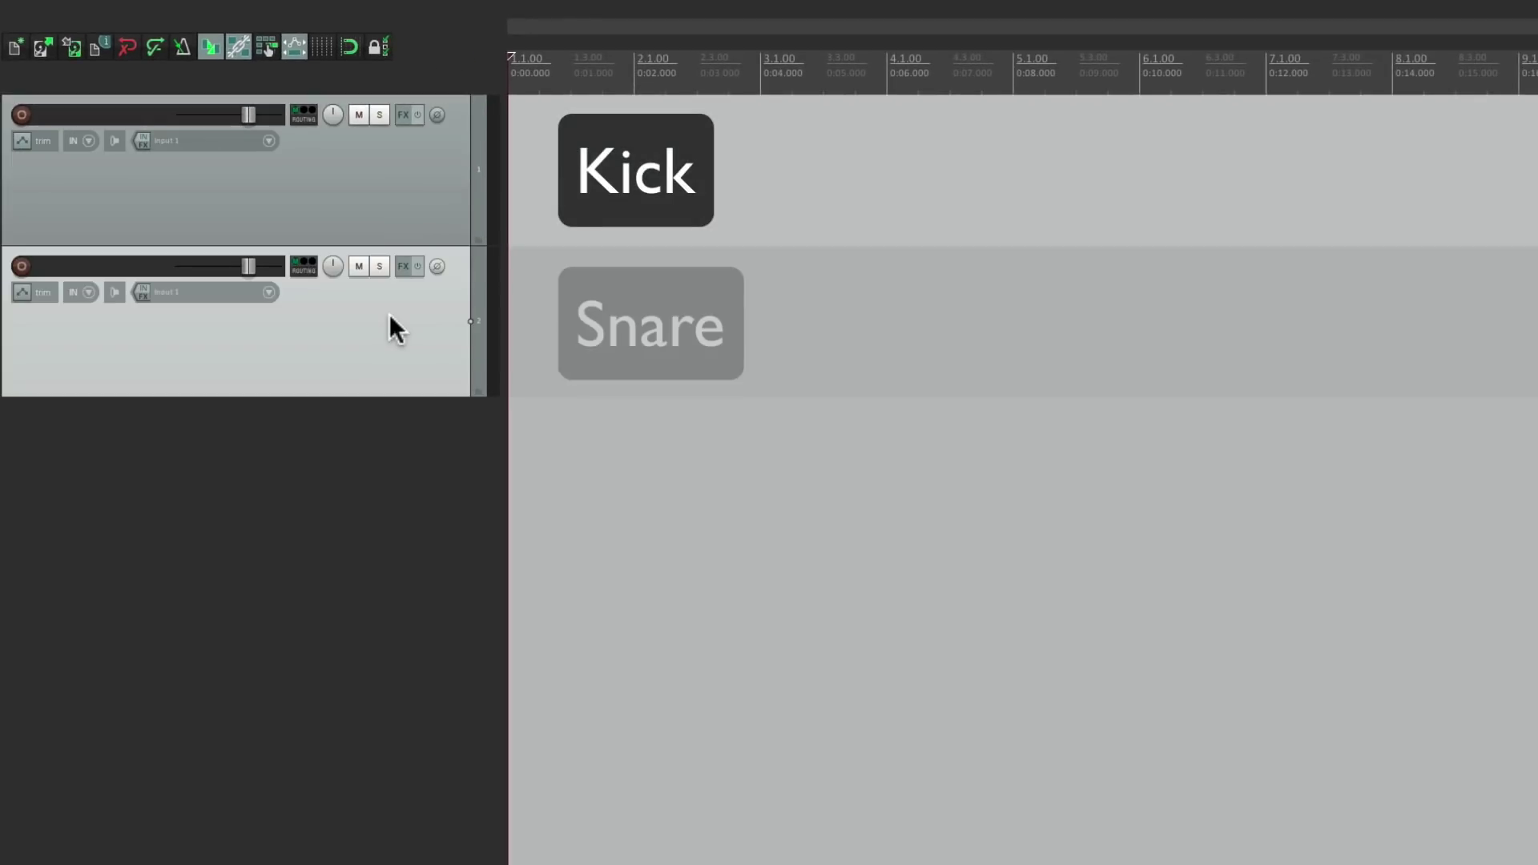
pyautogui.doubleClick(398, 512)
pyautogui.click(405, 617)
pyautogui.doubleClick(405, 617)
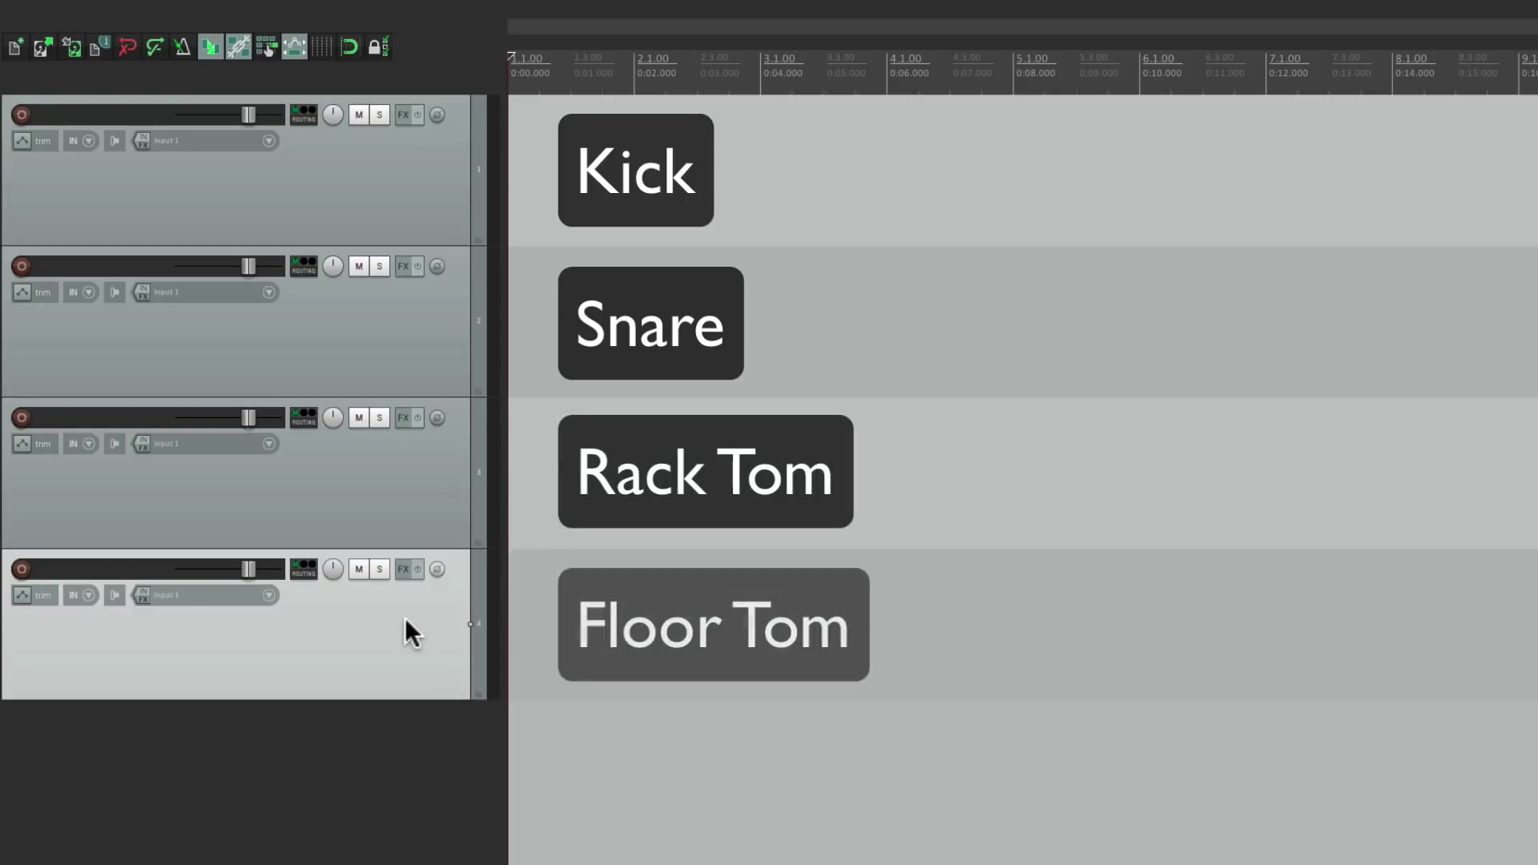
pyautogui.doubleClick(420, 763)
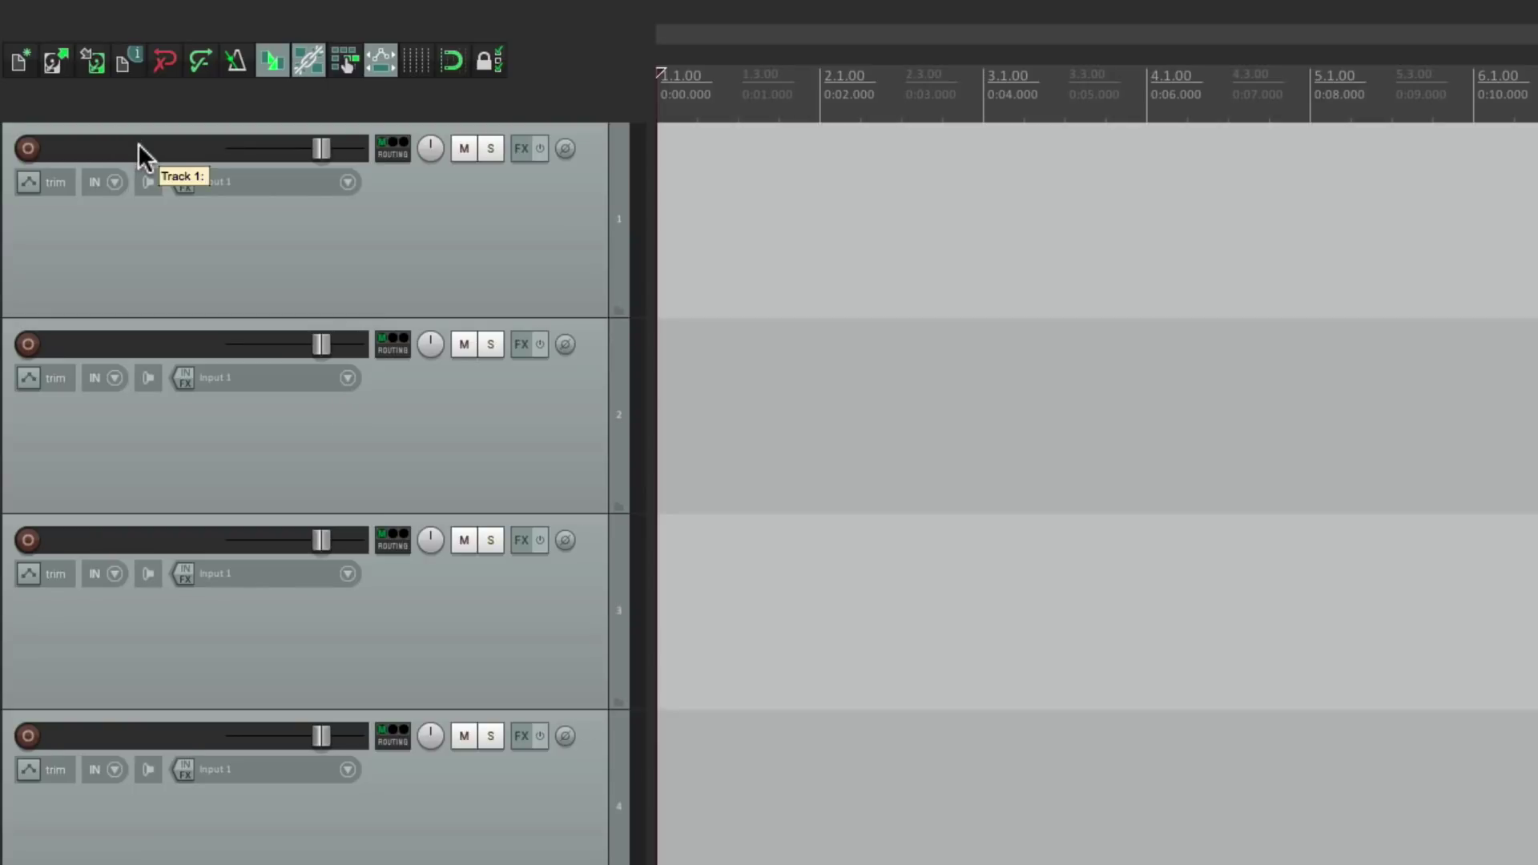
# Step: Rename tracks 1–5 in order to Kick, Snare, Rack Tom, Floor Tom and Overheads
pyautogui.doubleClick(138, 143)
pyautogui.write('Kick')
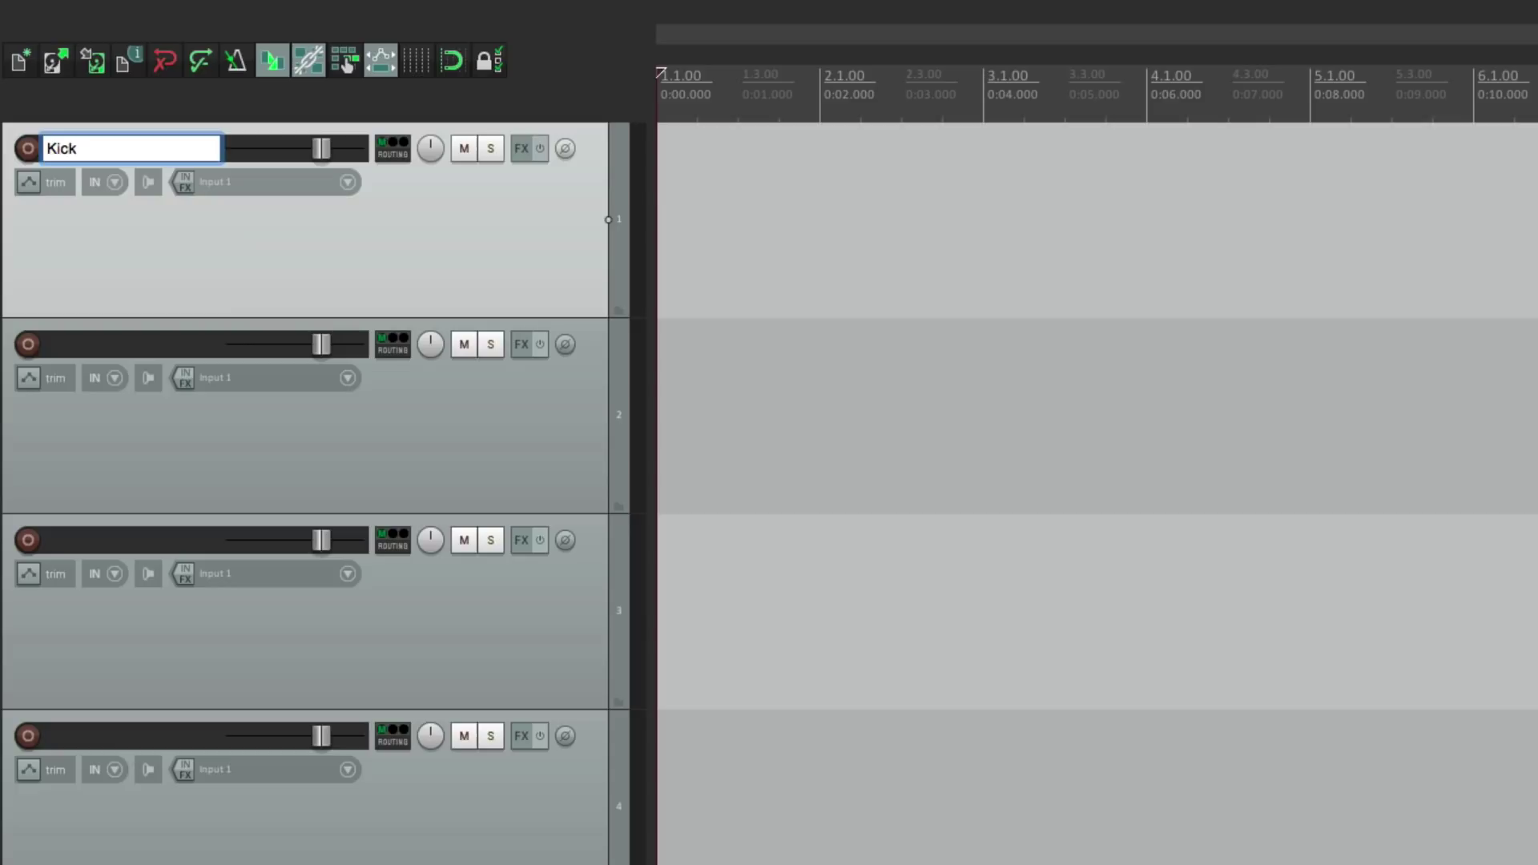
pyautogui.press('Tab')
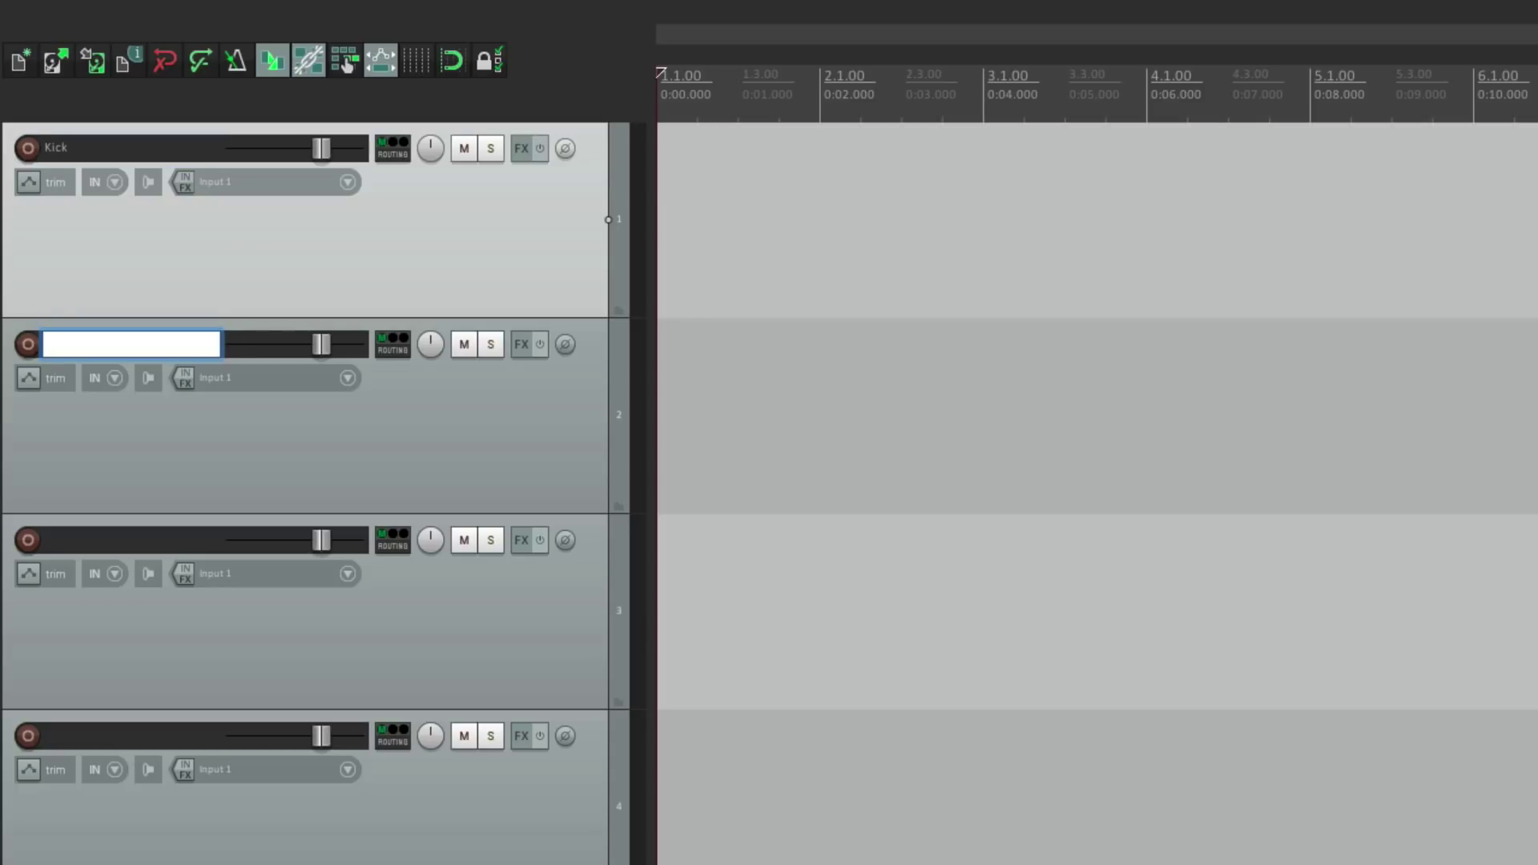
pyautogui.write('Snare')
pyautogui.press('Tab')
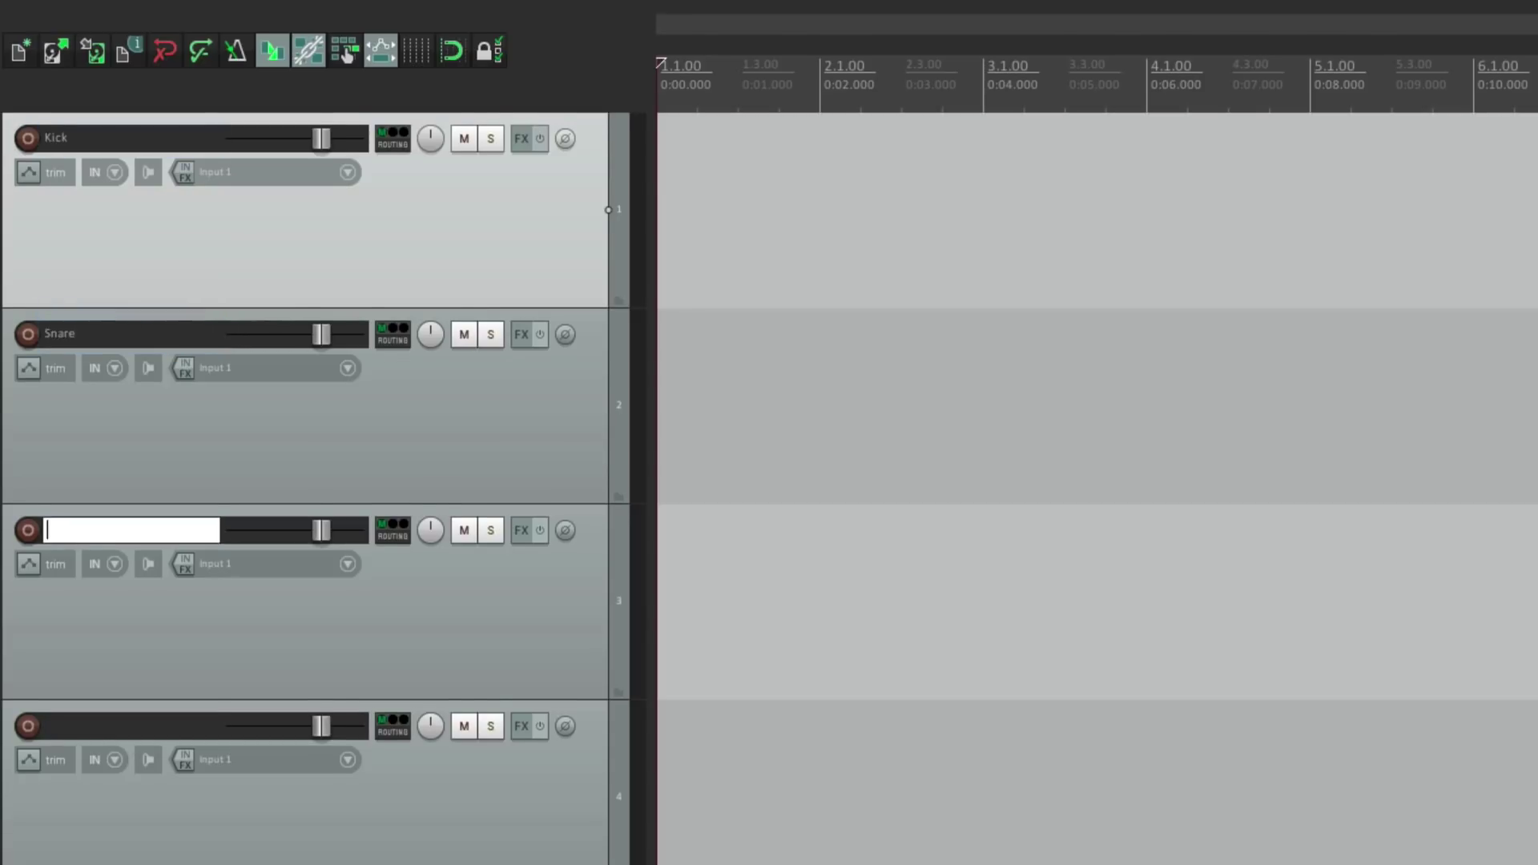
pyautogui.write('Rack Tom')
pyautogui.press('Tab')
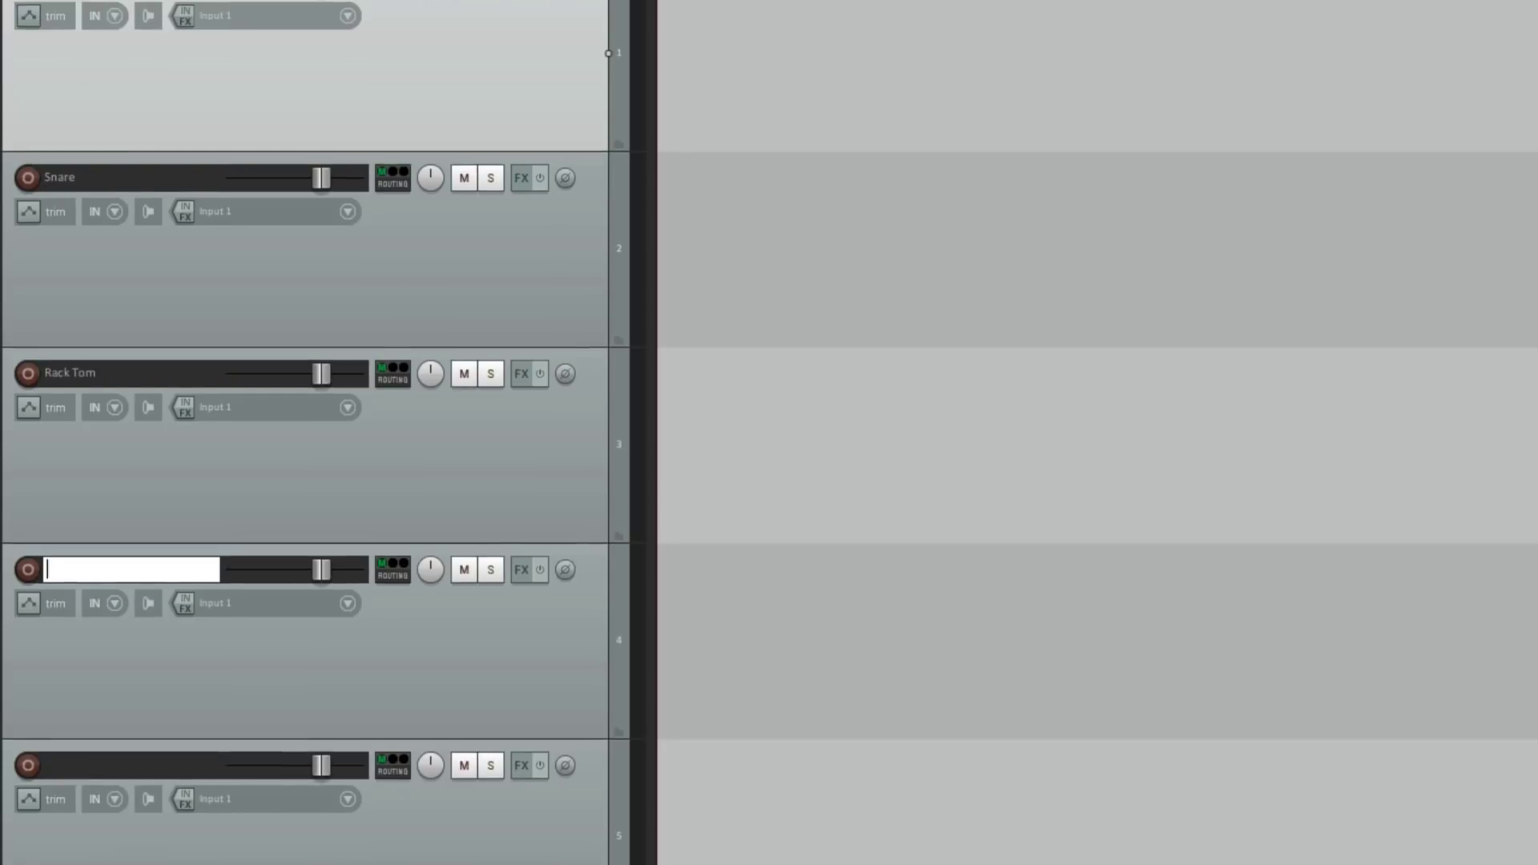
pyautogui.write('Floor Tom')
pyautogui.press('Tab')
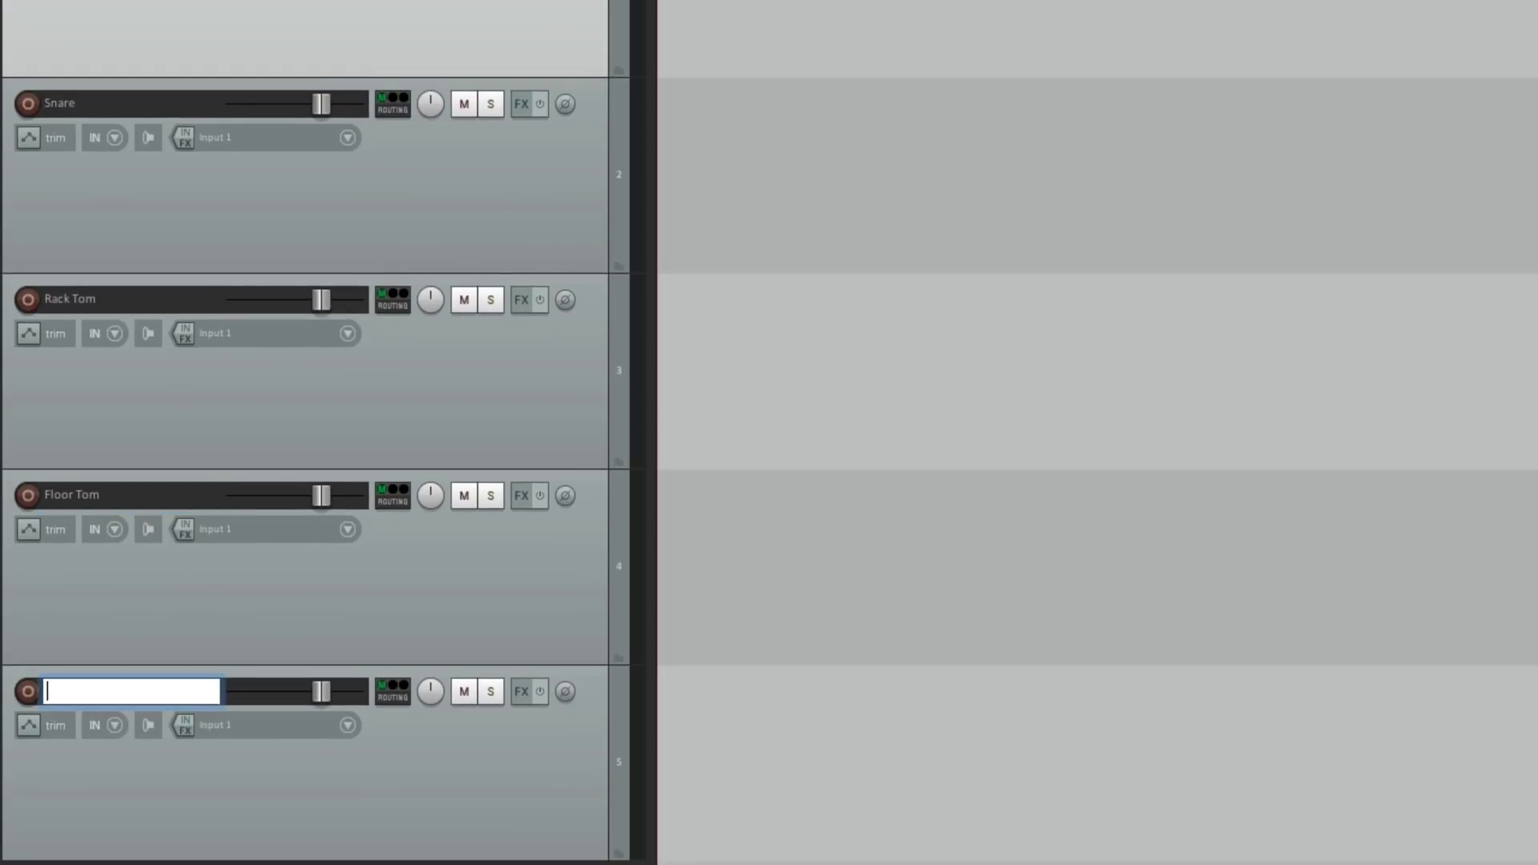
pyautogui.write('Overheads')
pyautogui.press('Return')
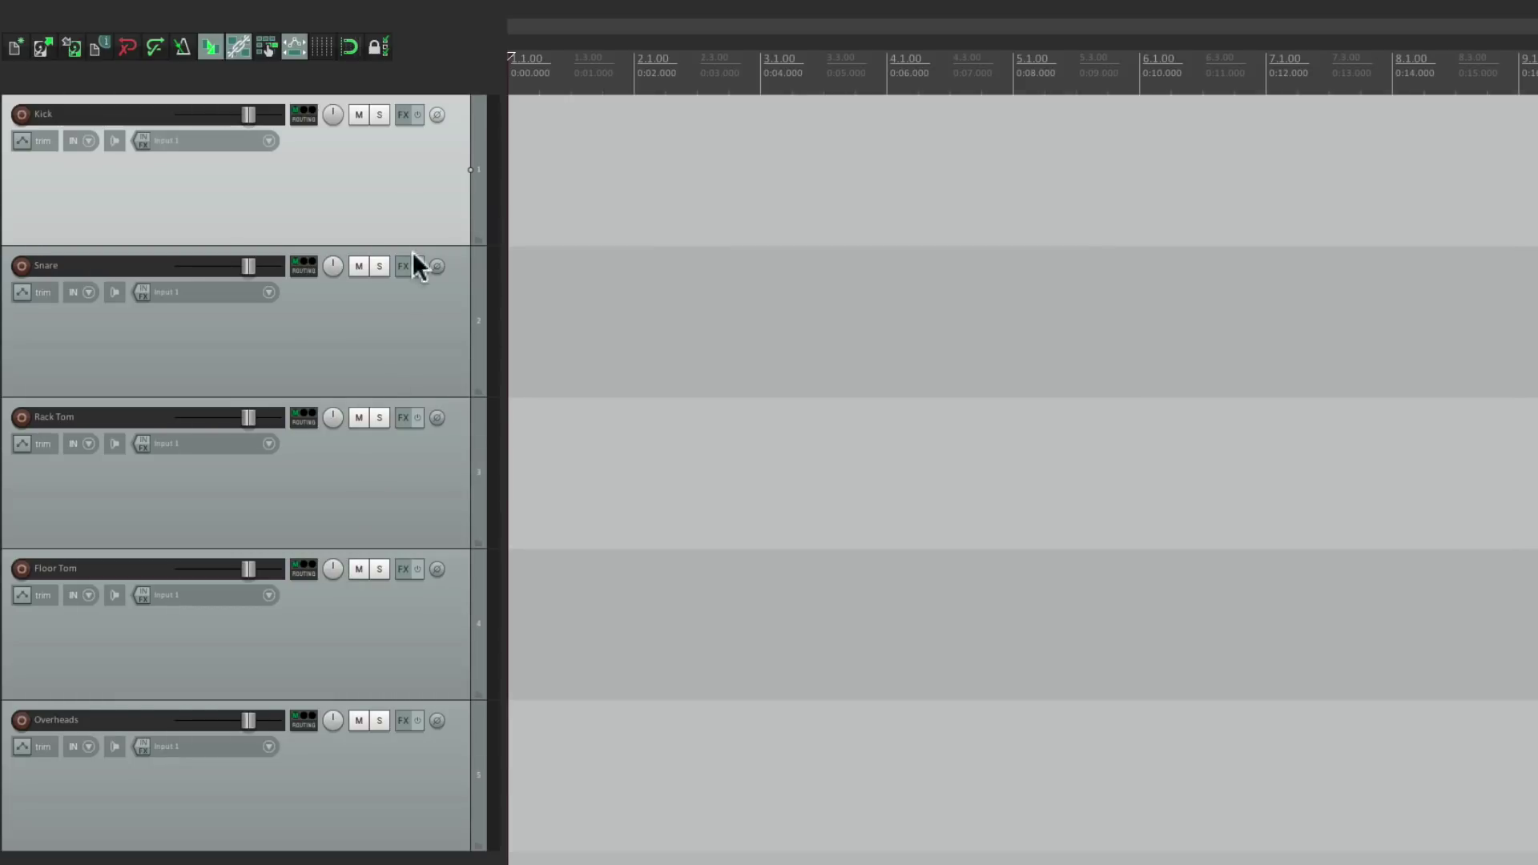
# Step: Select all five drum tracks and give them a green custom track colour
pyautogui.keyDown('shift'); pyautogui.click(402, 794); pyautogui.keyUp('shift')
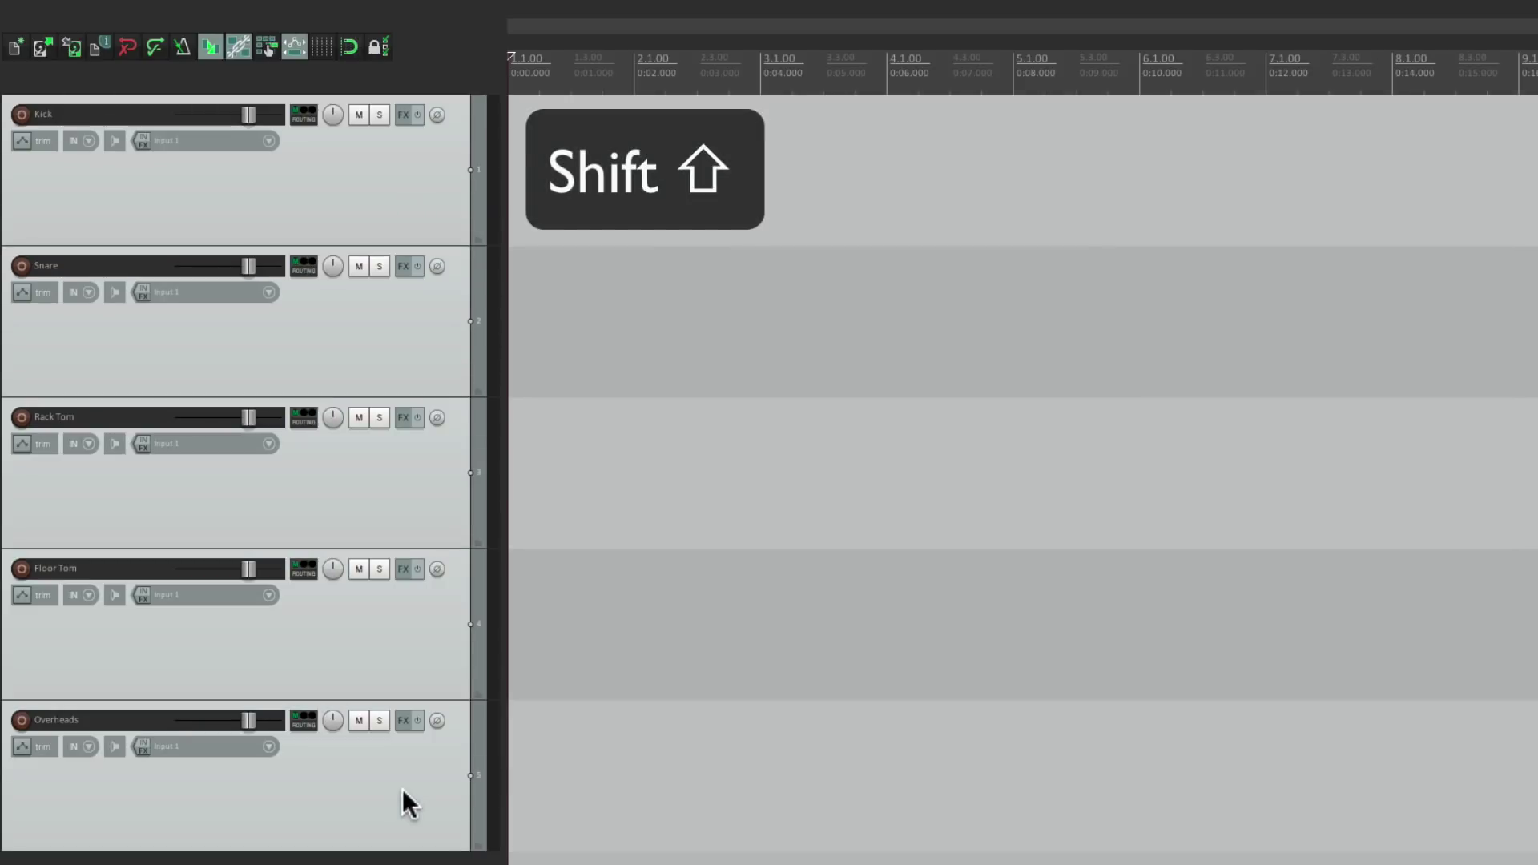
pyautogui.rightClick(416, 205)
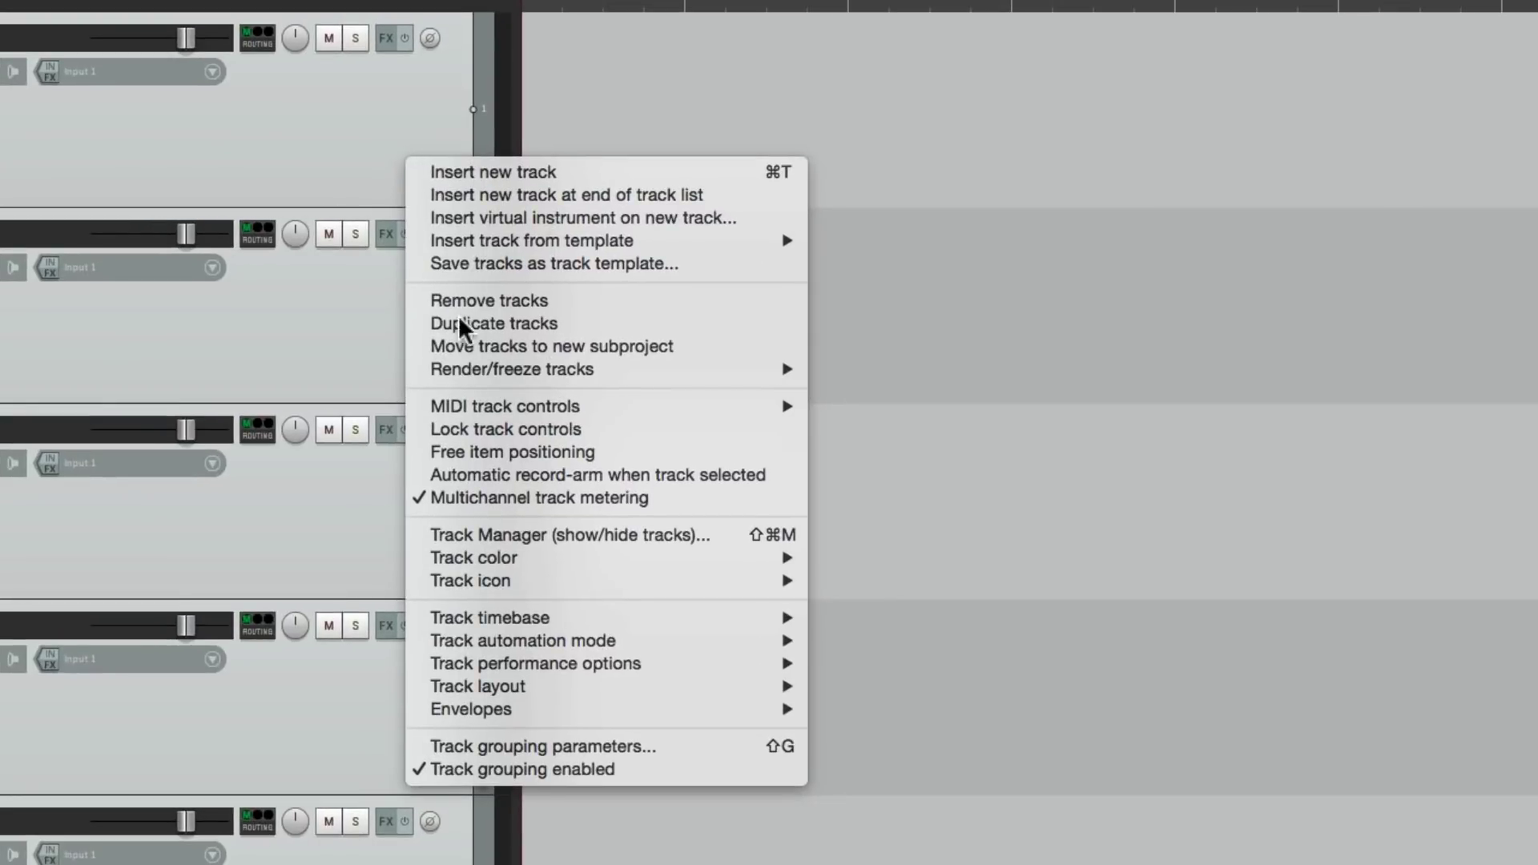
pyautogui.moveTo(434, 553)
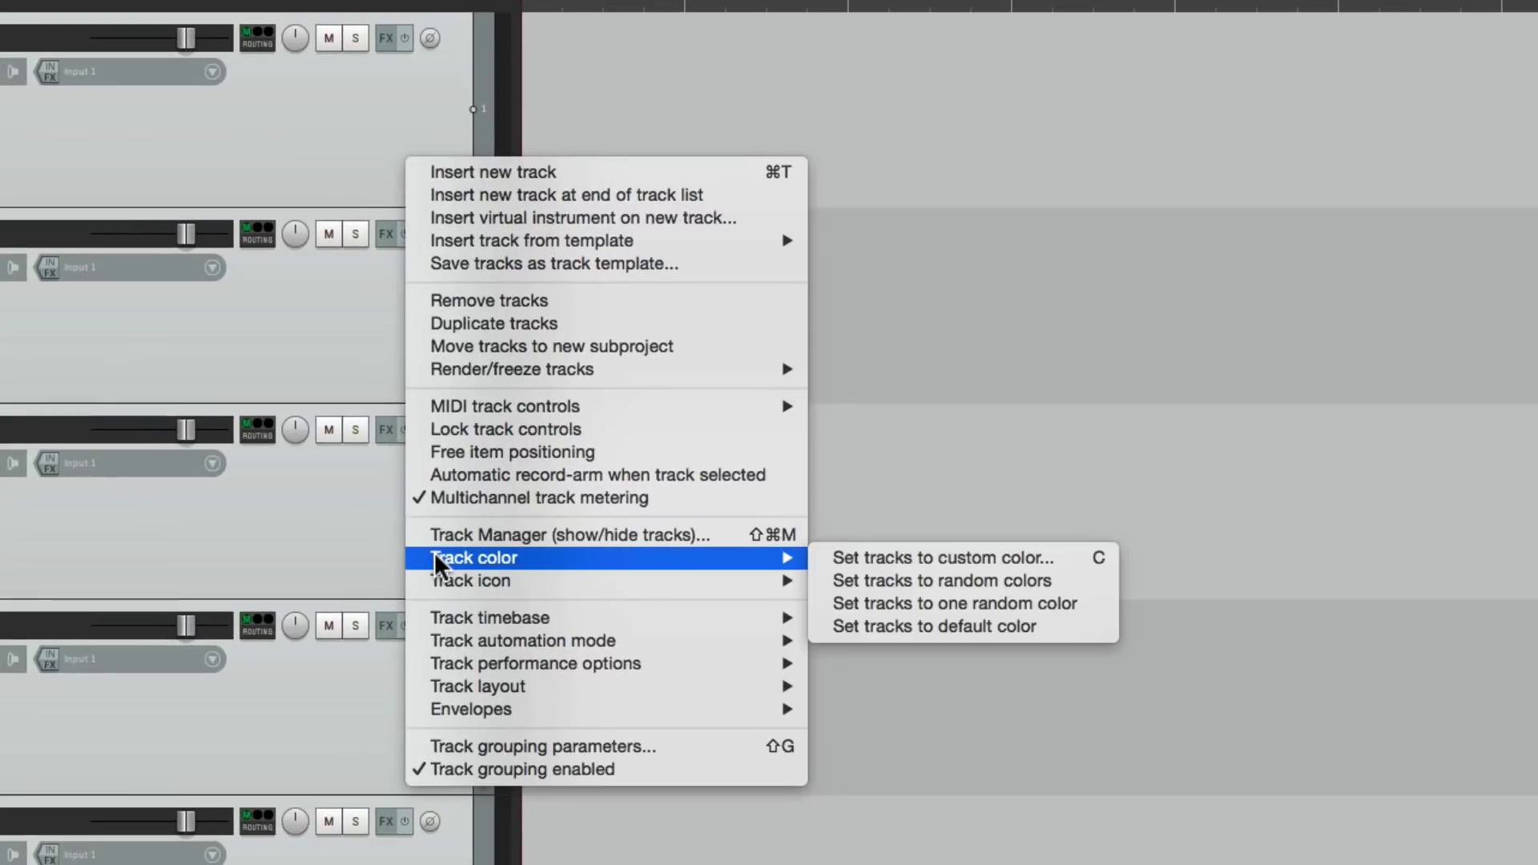
pyautogui.click(878, 560)
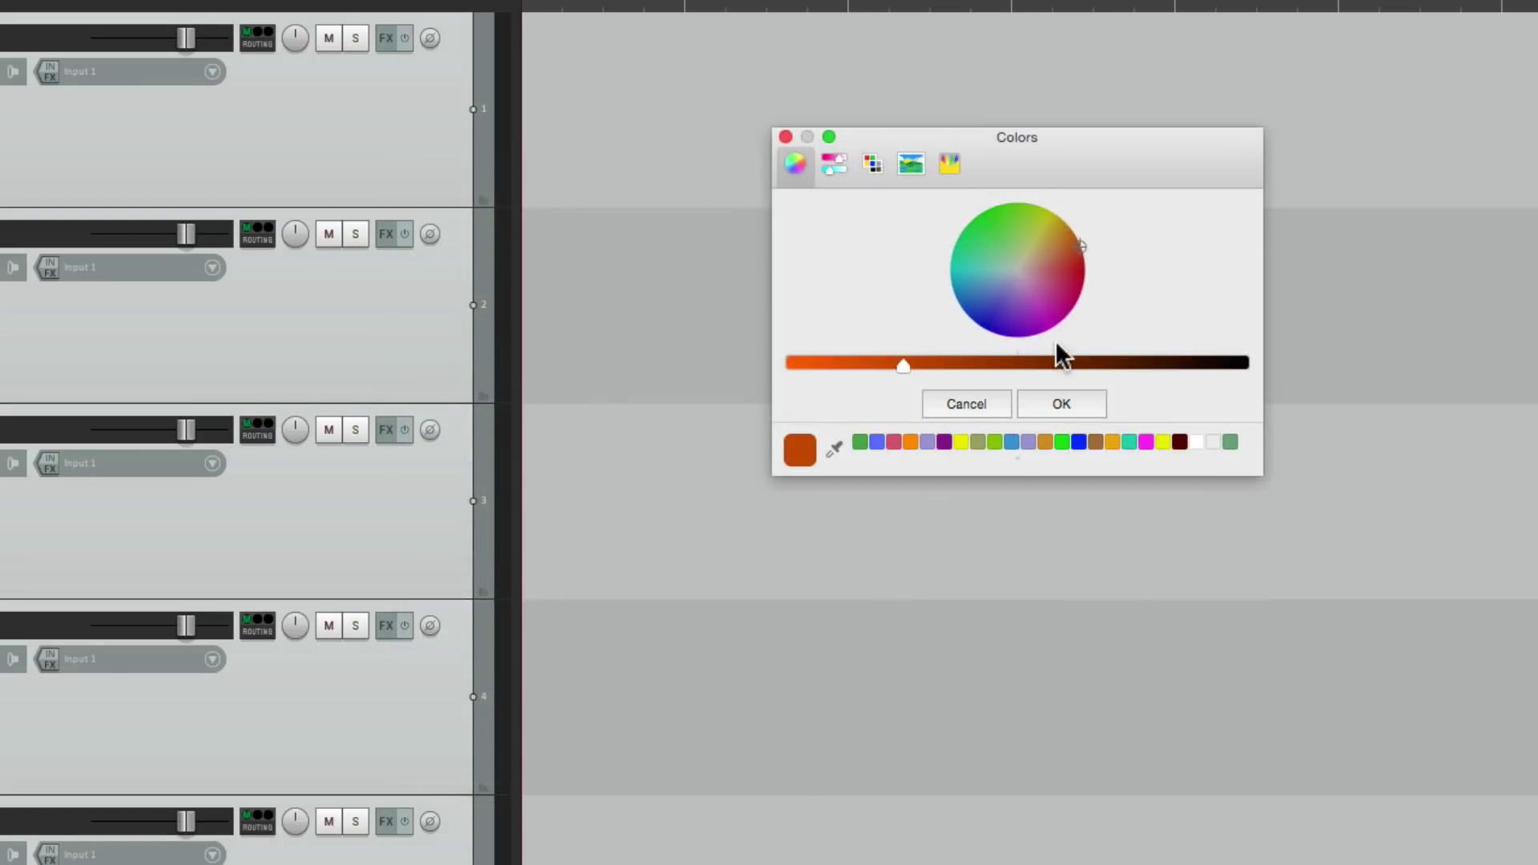
pyautogui.click(860, 443)
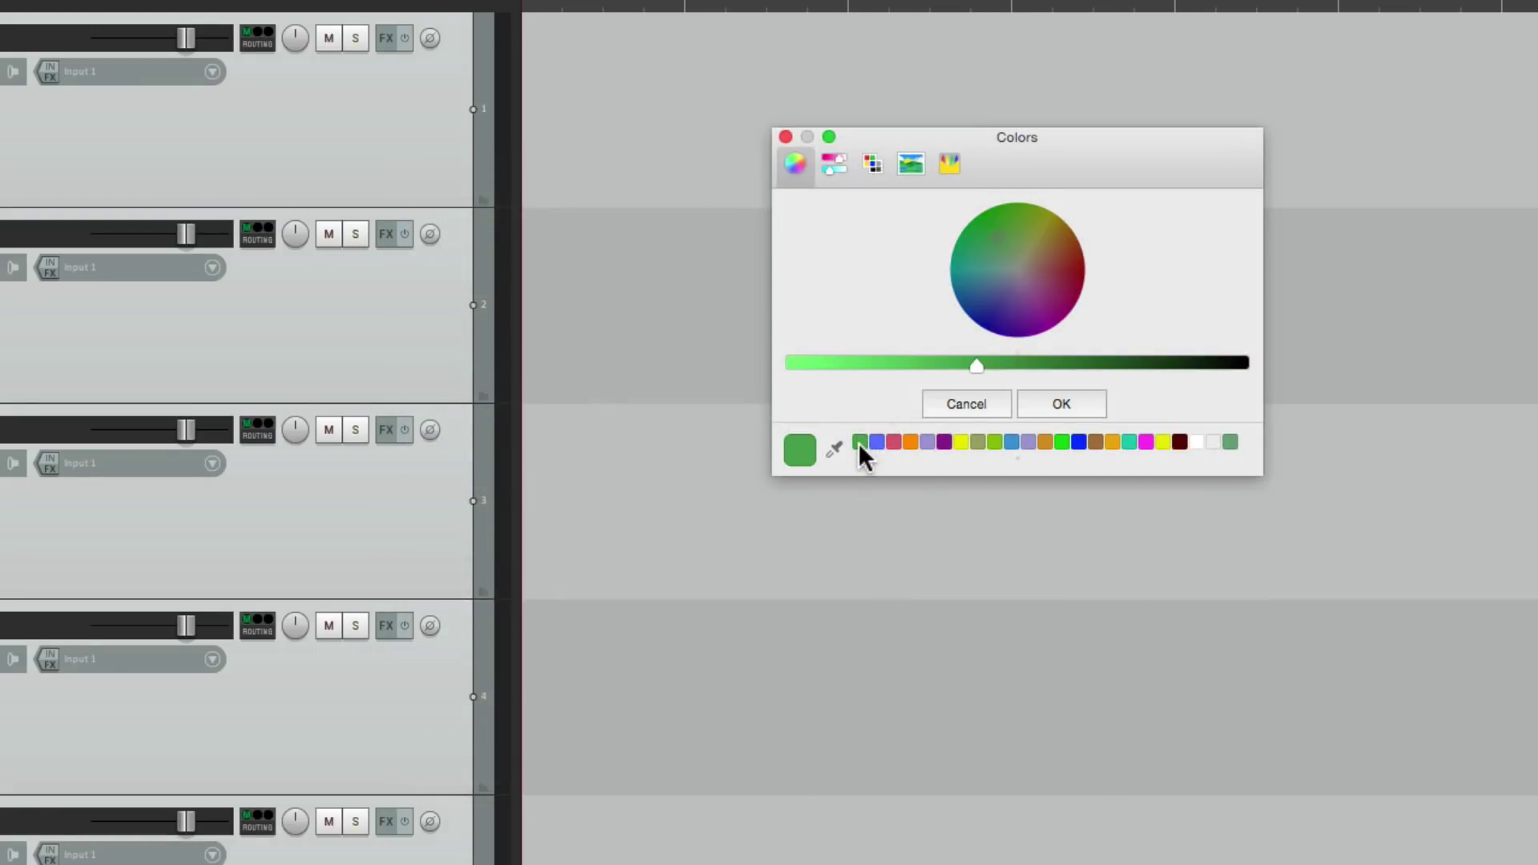
pyautogui.click(1053, 407)
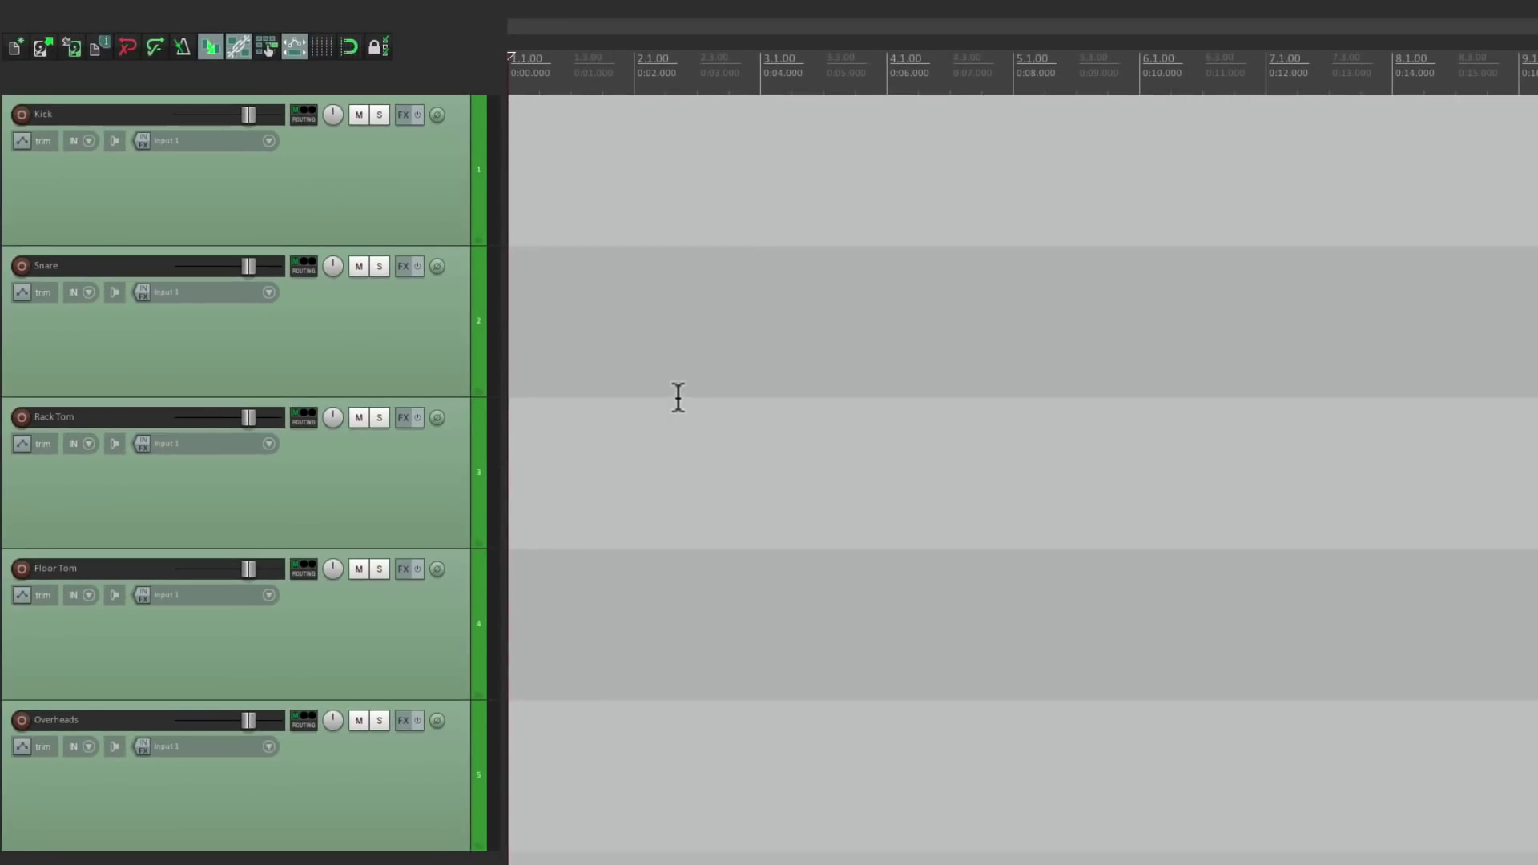
# Step: Add four empty tracks below the Overheads drum track
pyautogui.scroll(-4, 678, 397)
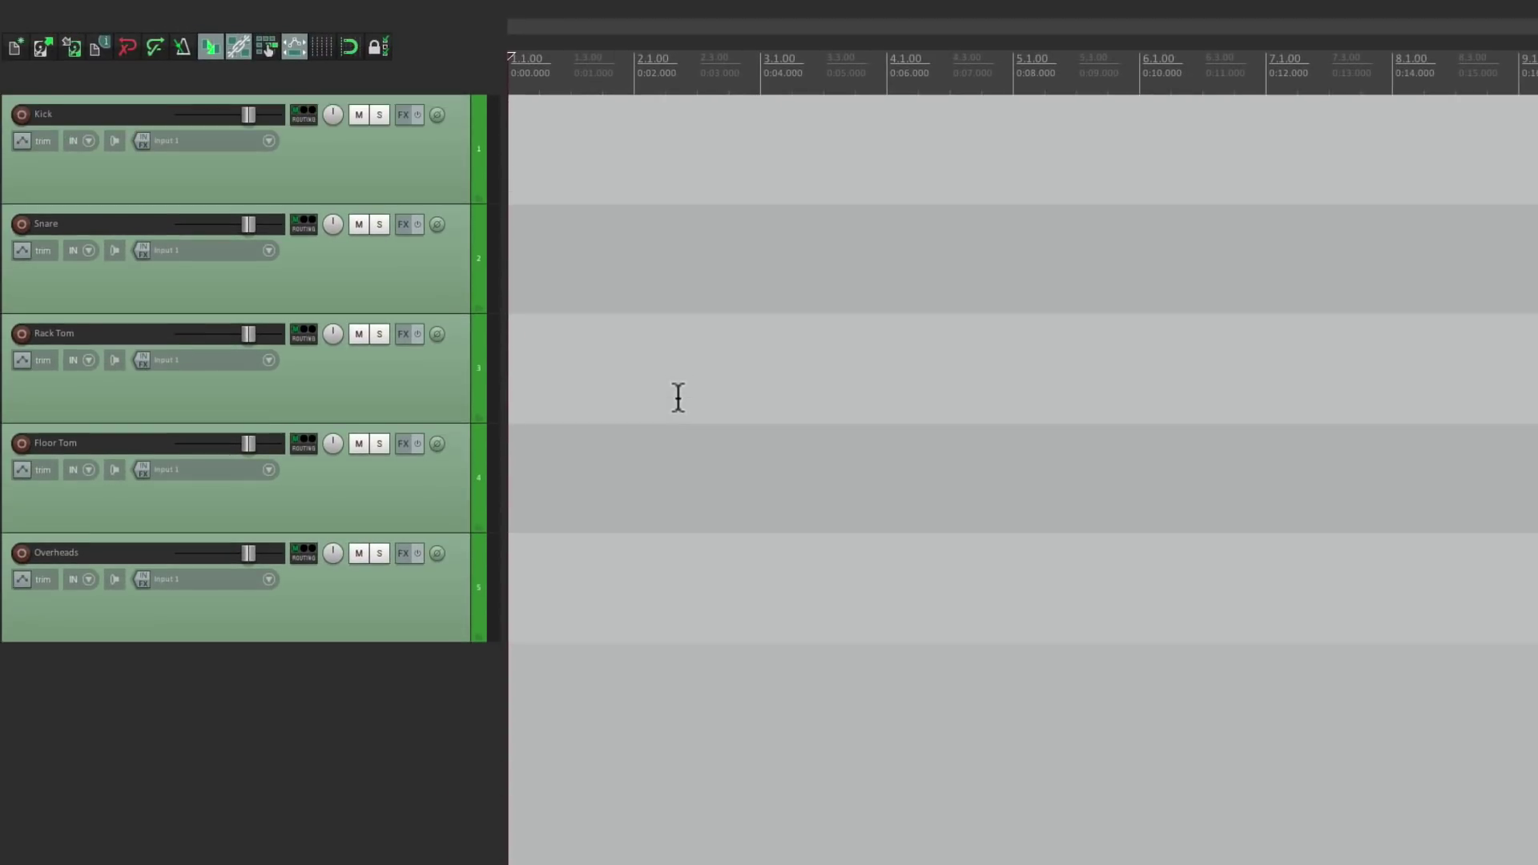
pyautogui.doubleClick(453, 618)
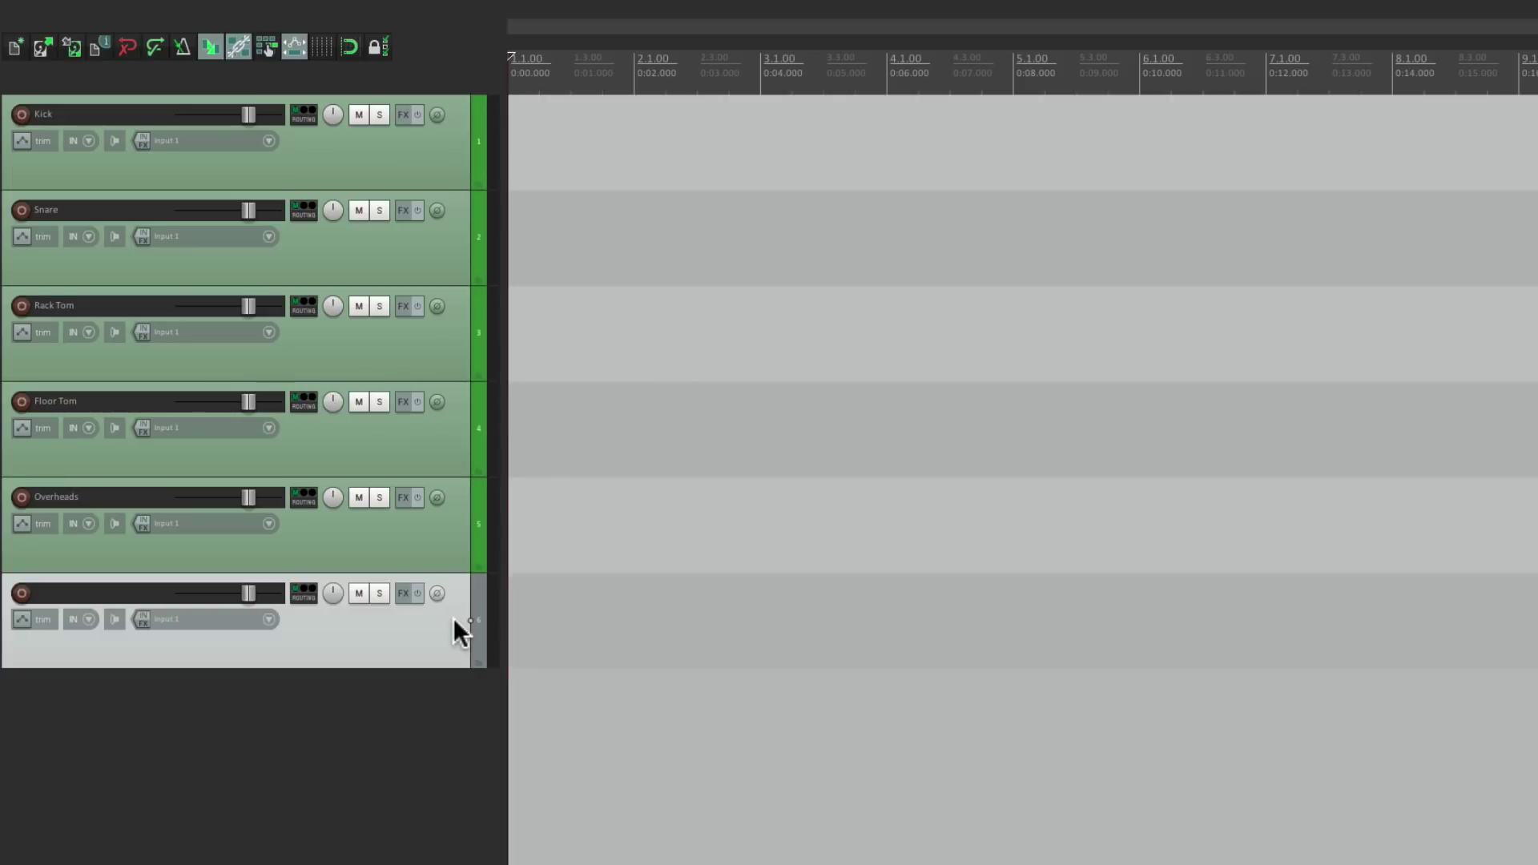
pyautogui.doubleClick(447, 729)
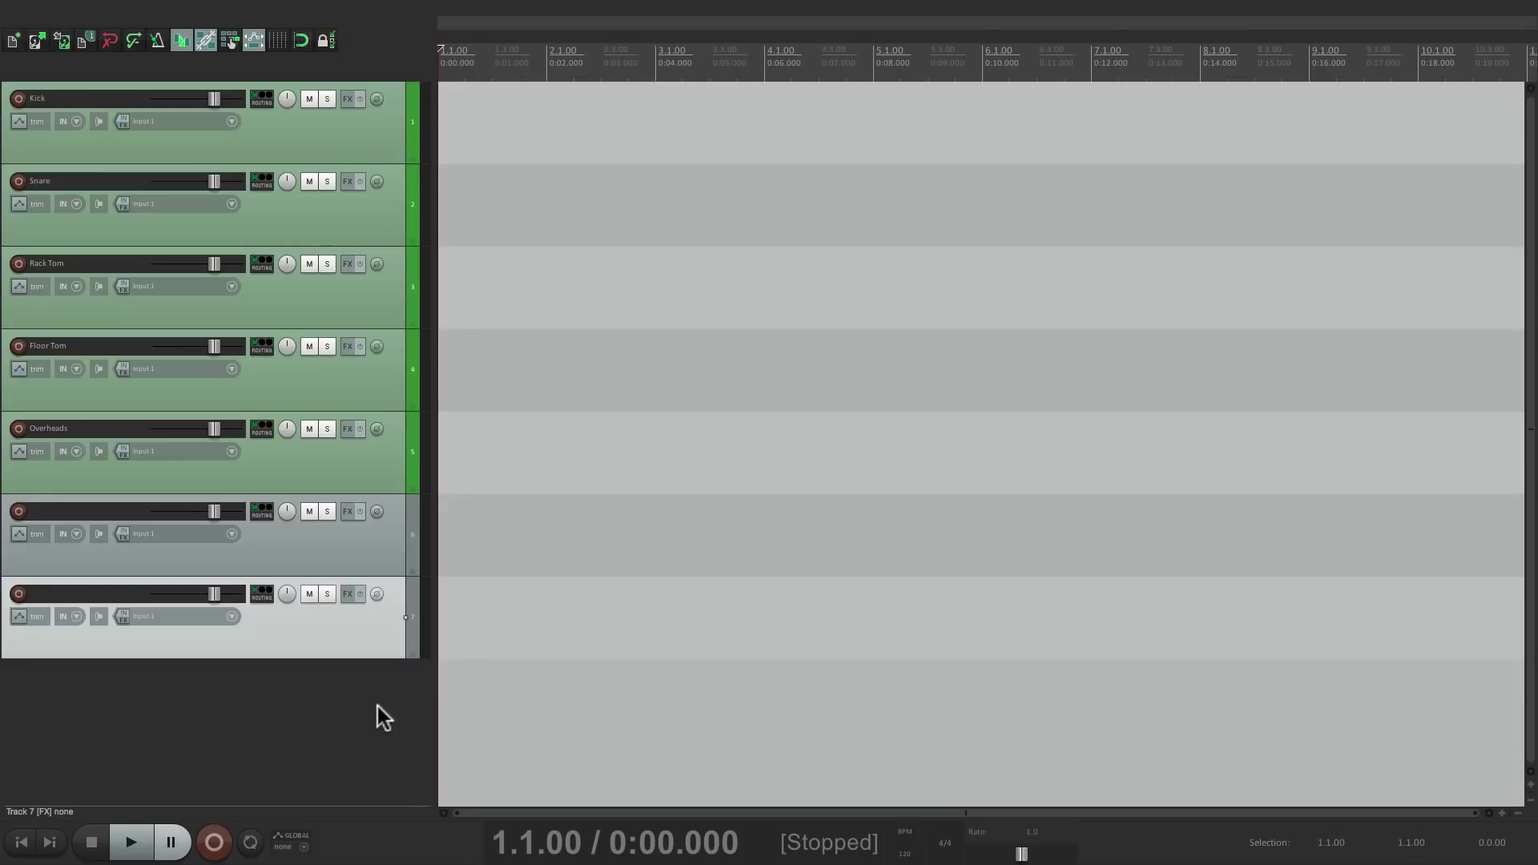
pyautogui.doubleClick(417, 780)
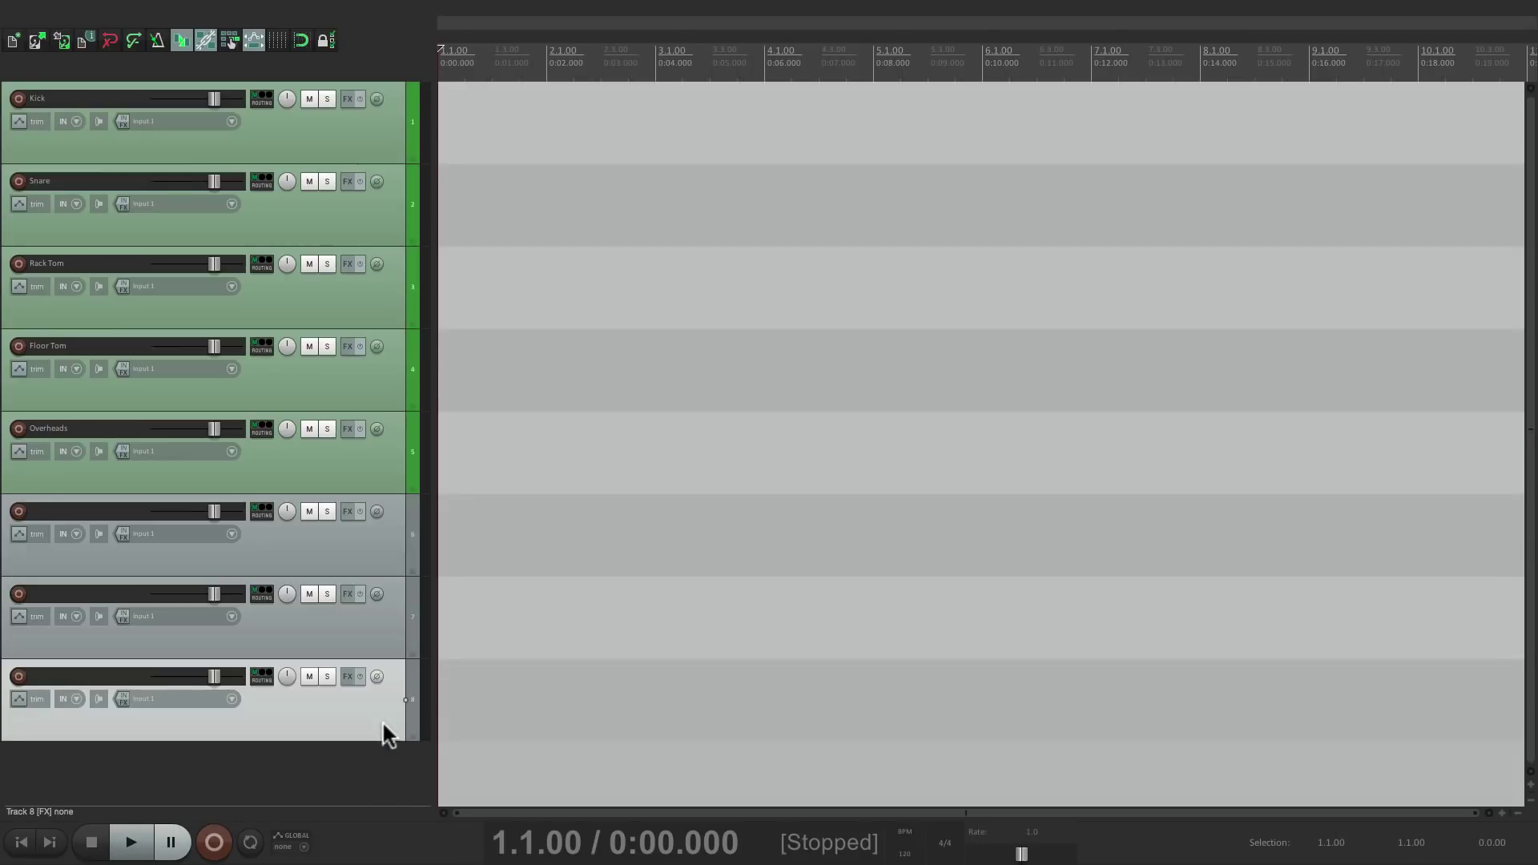
pyautogui.click(412, 854)
pyautogui.doubleClick(372, 771)
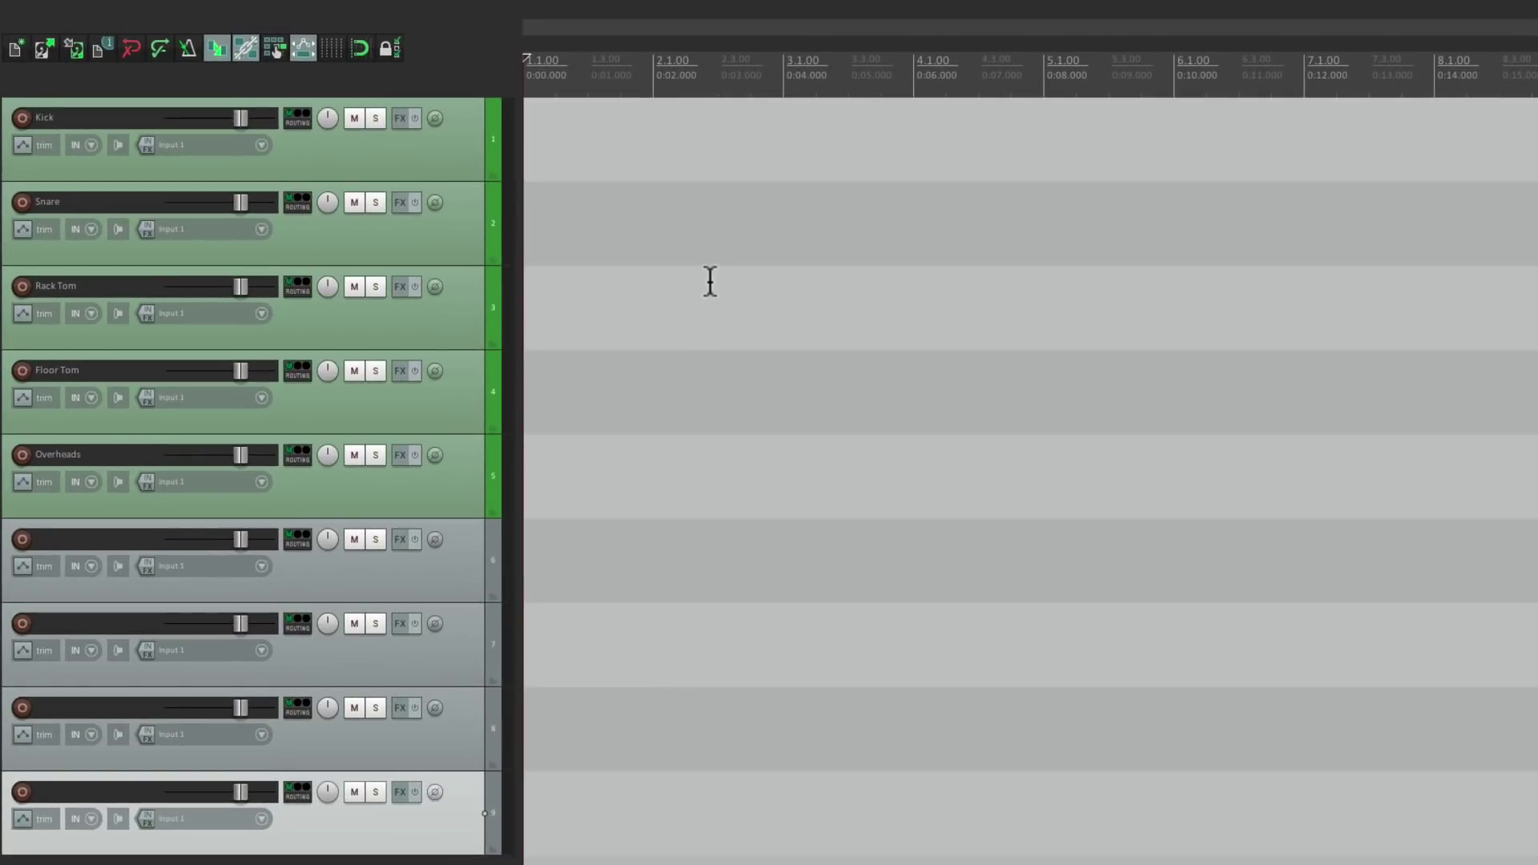
# Step: Name the four new tracks Bass, Ac Gut, Electric Gut and Vocal
pyautogui.doubleClick(103, 541)
pyautogui.write('B')
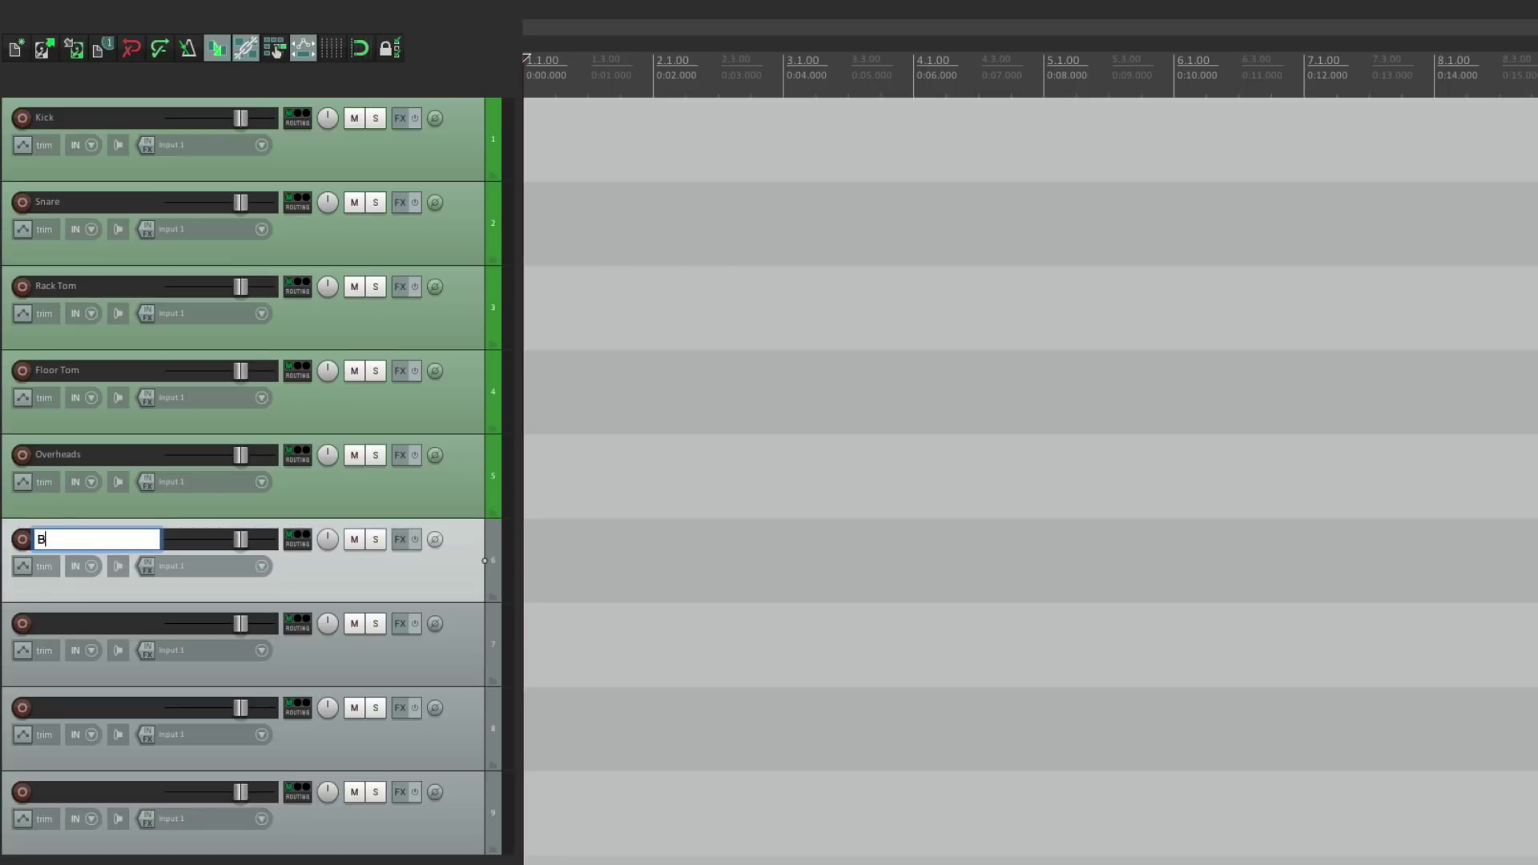
pyautogui.write('ass')
pyautogui.press('Tab')
pyautogui.write('Ac ')
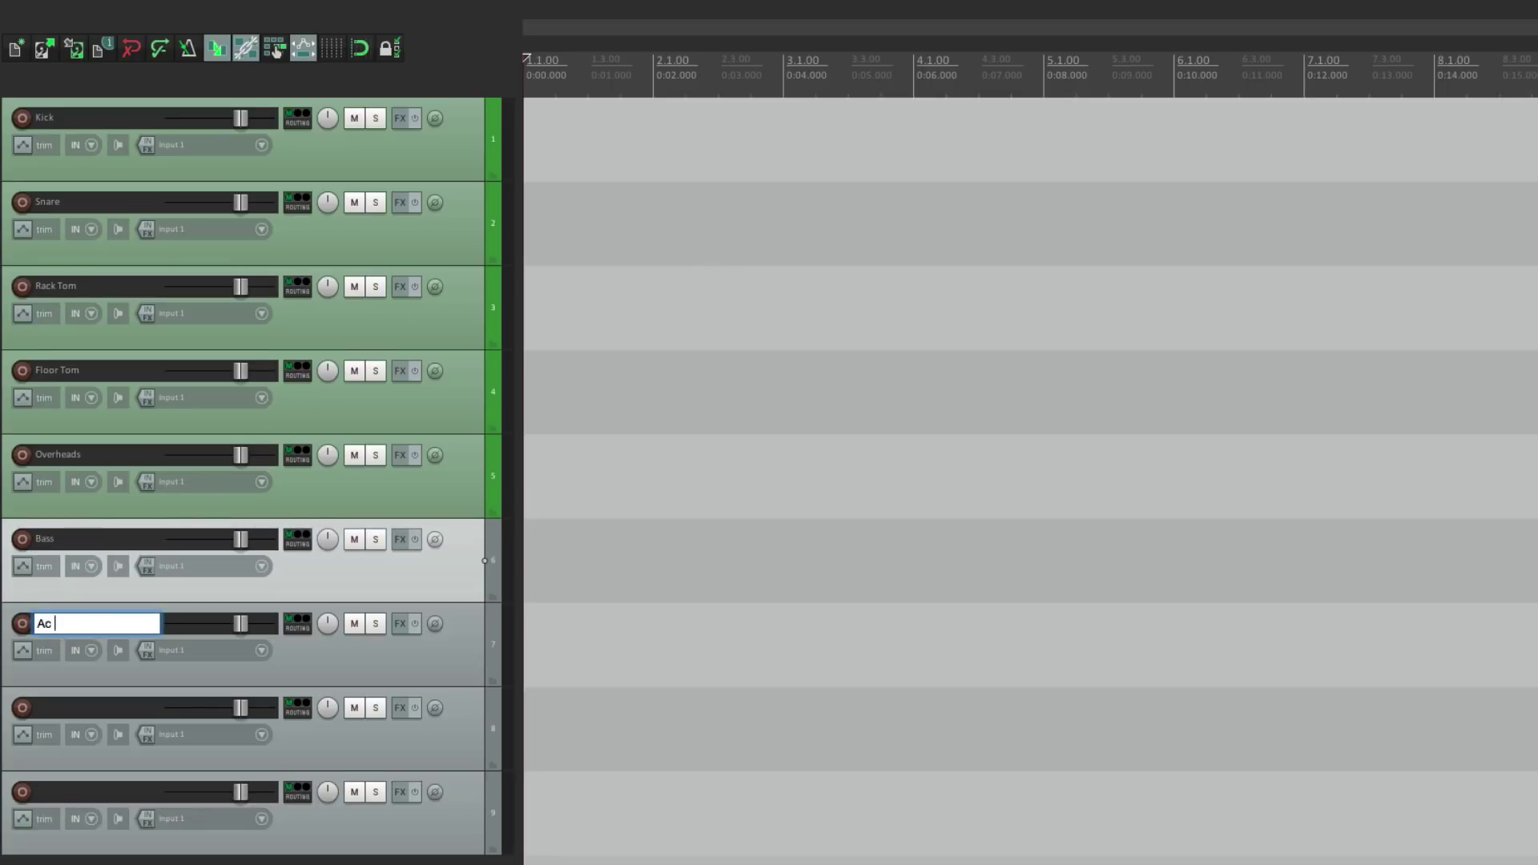
pyautogui.write('Gut')
pyautogui.press('Tab')
pyautogui.write('Electric ')
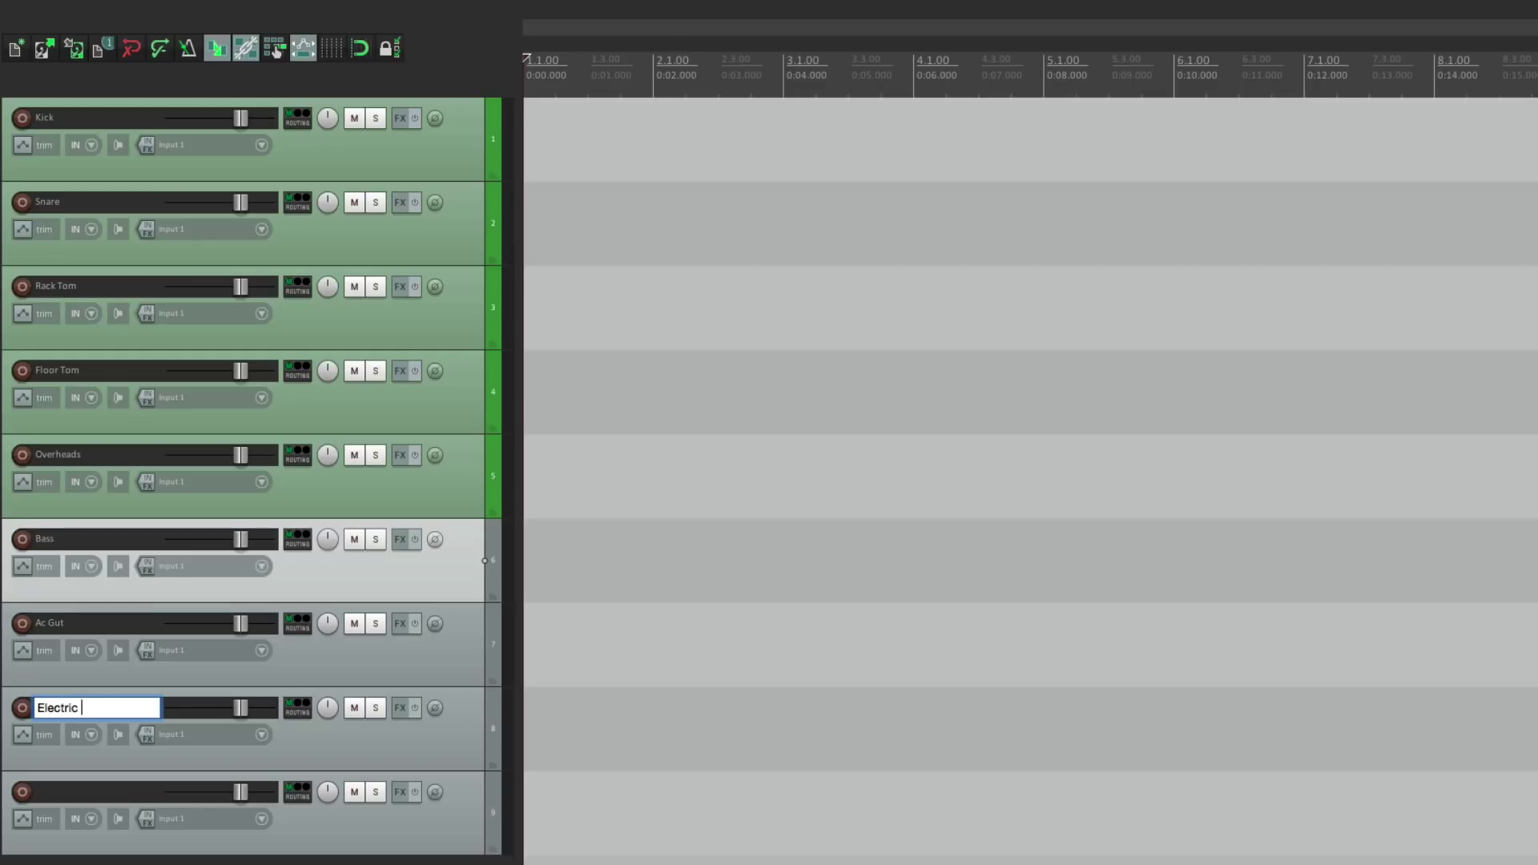
pyautogui.write('Gut')
pyautogui.press('Tab')
pyautogui.write('Vocal')
pyautogui.press('Return')
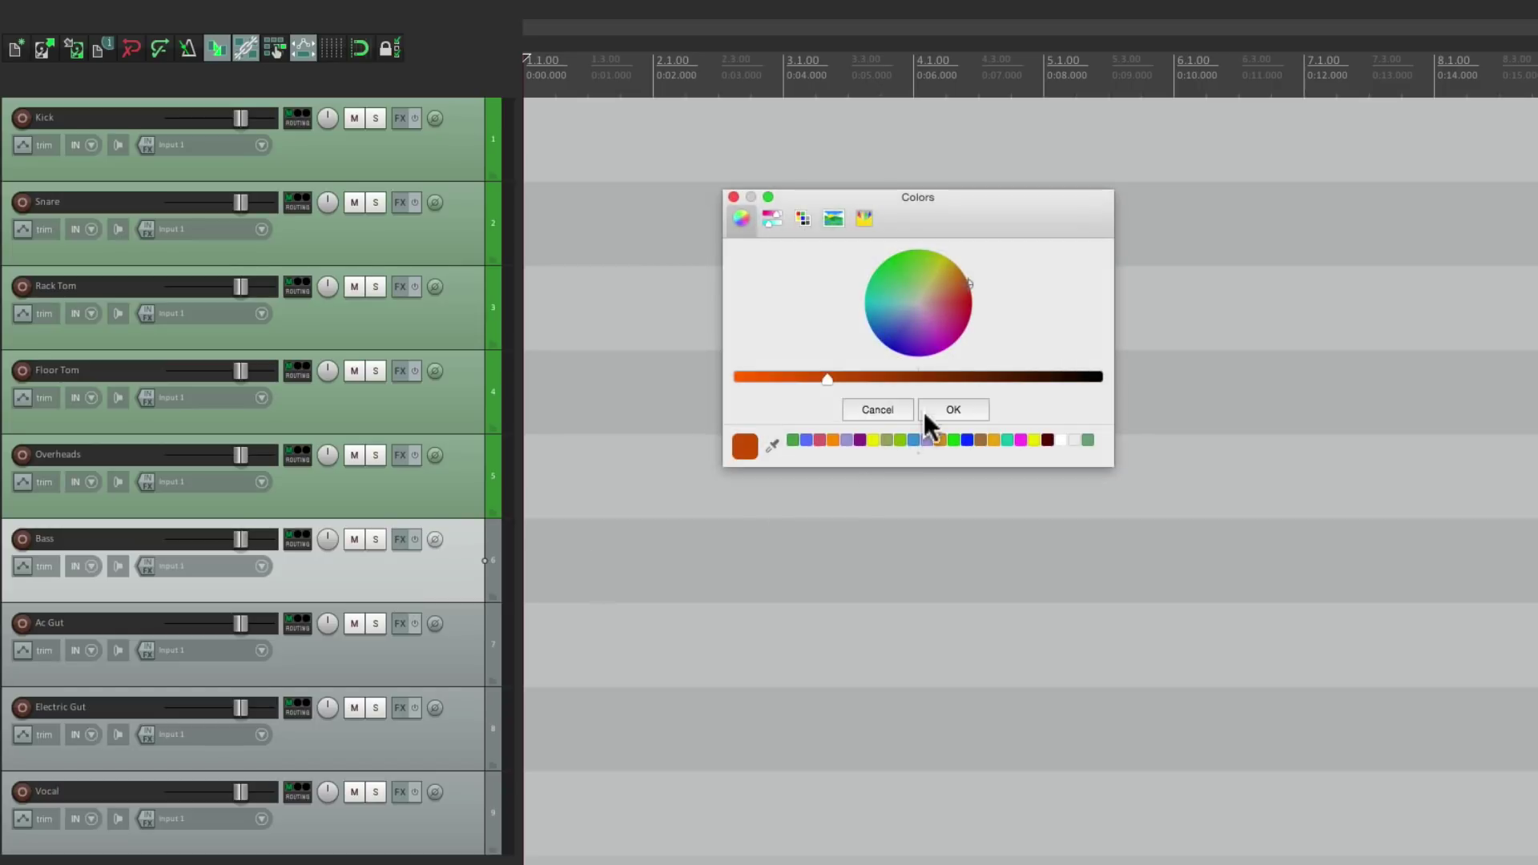
# Step: Colour the Bass track blue and the Ac Gut track light blue
pyautogui.click(805, 439)
pyautogui.click(941, 409)
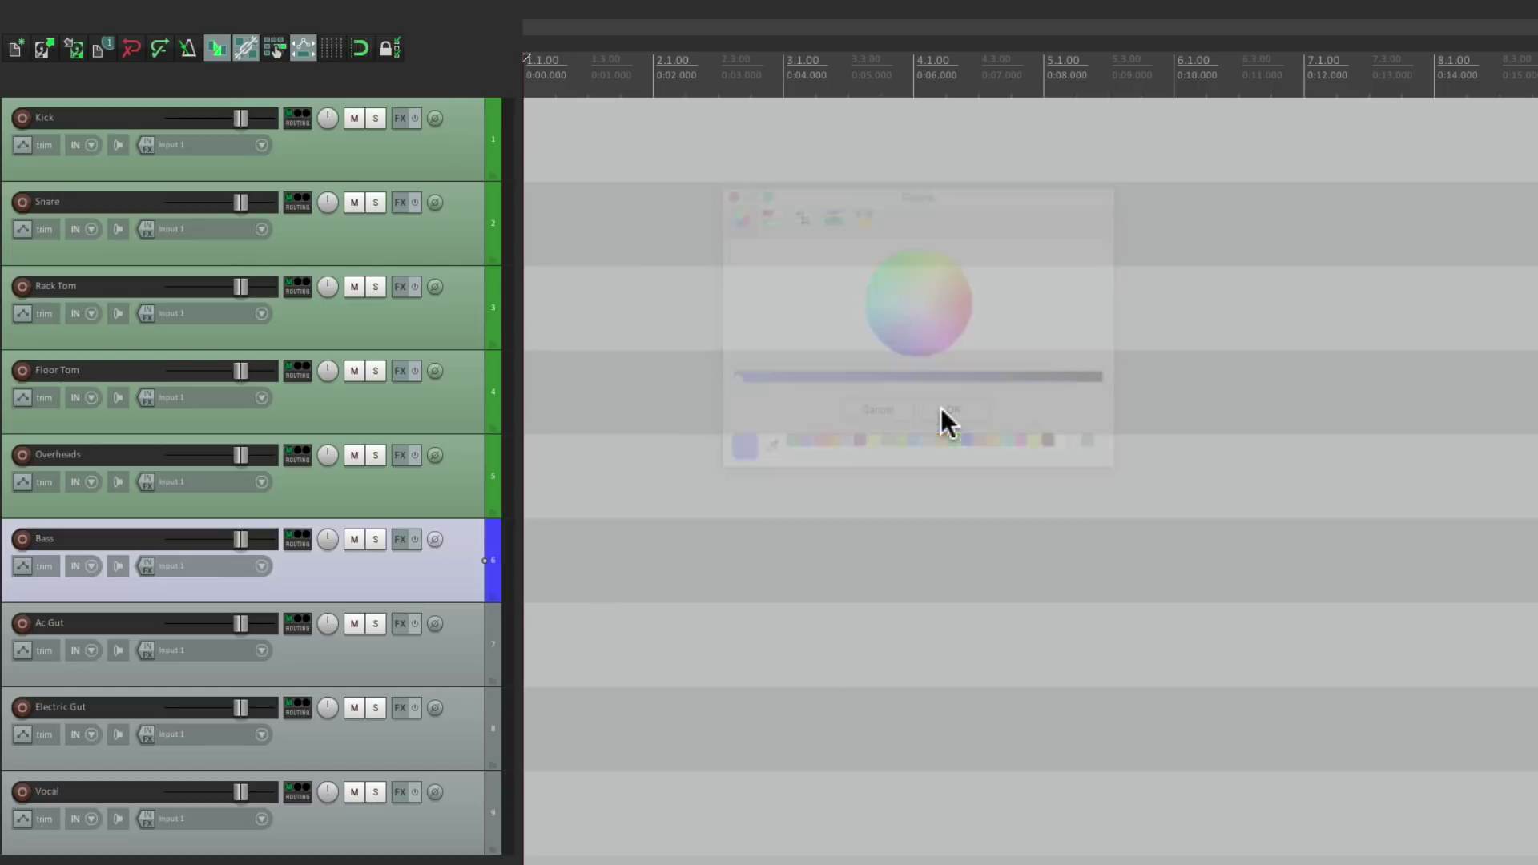
pyautogui.click(459, 662)
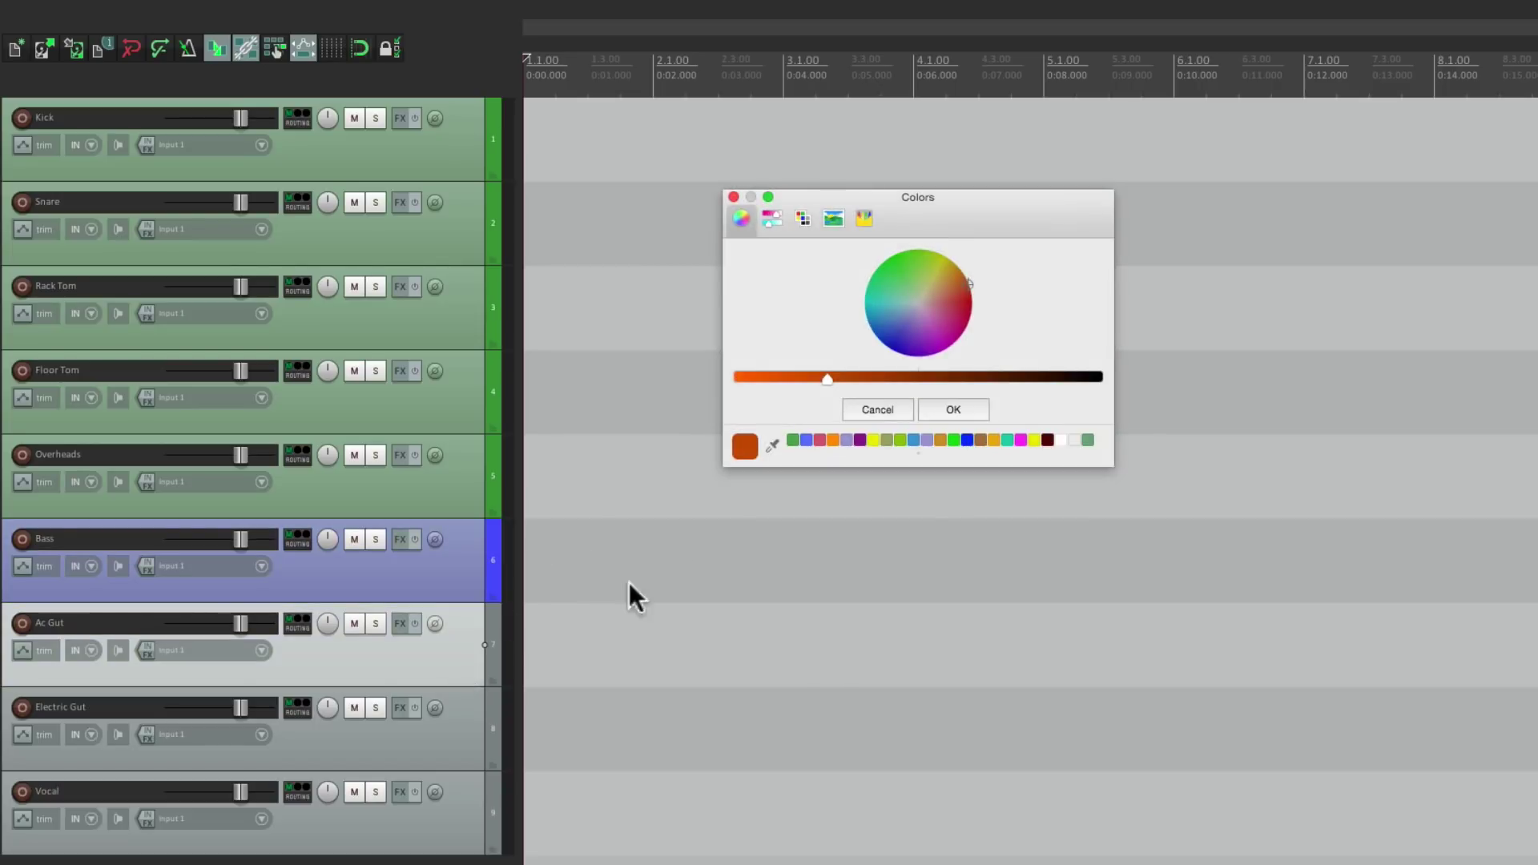
pyautogui.click(895, 310)
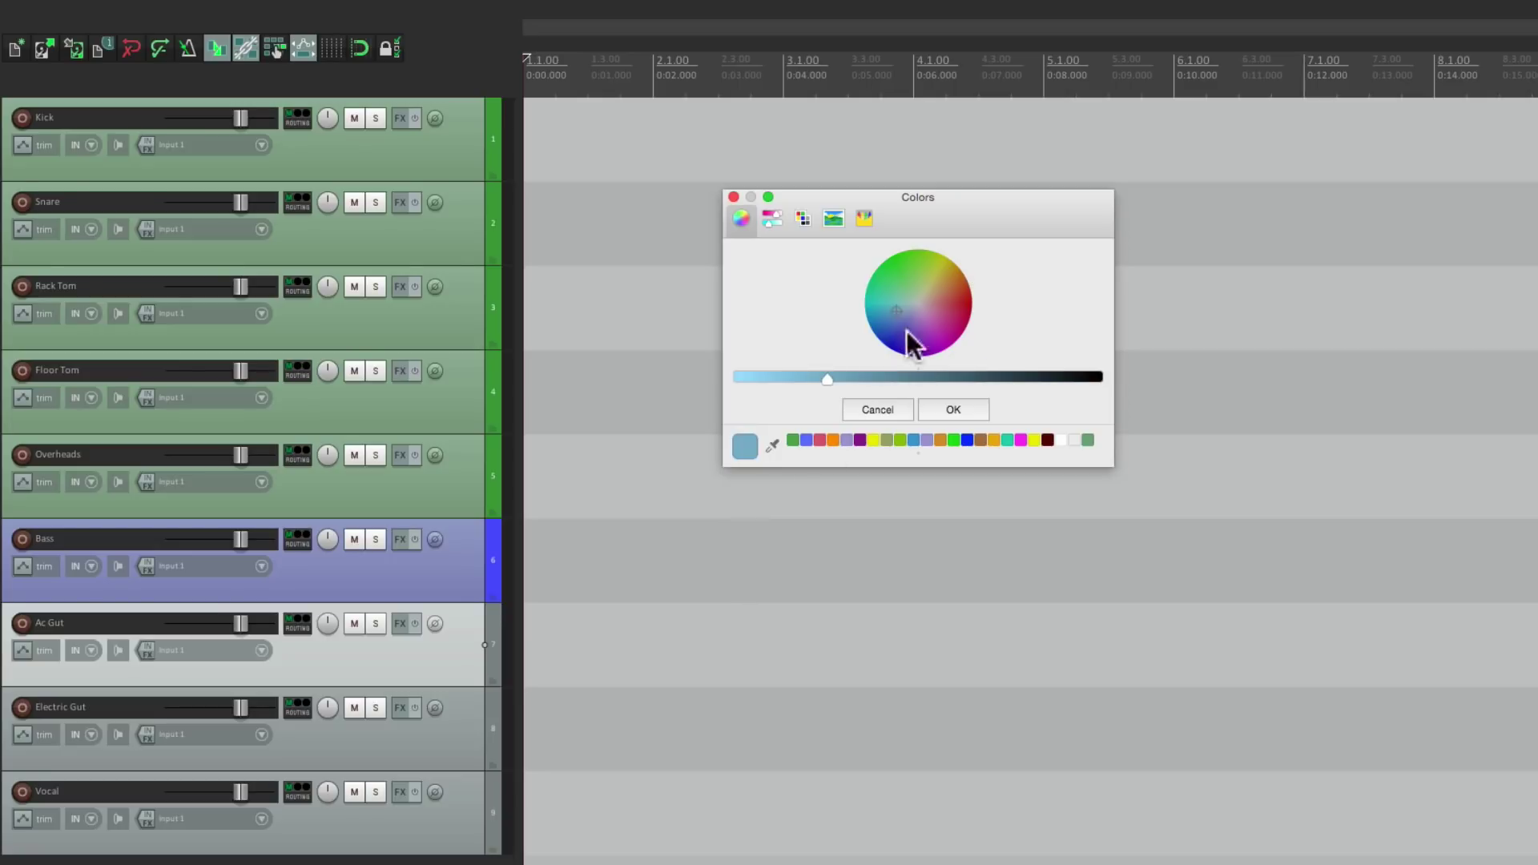
pyautogui.click(927, 408)
# Step: Colour the Electric Gut track red and the Vocal track gold
pyautogui.click(435, 737)
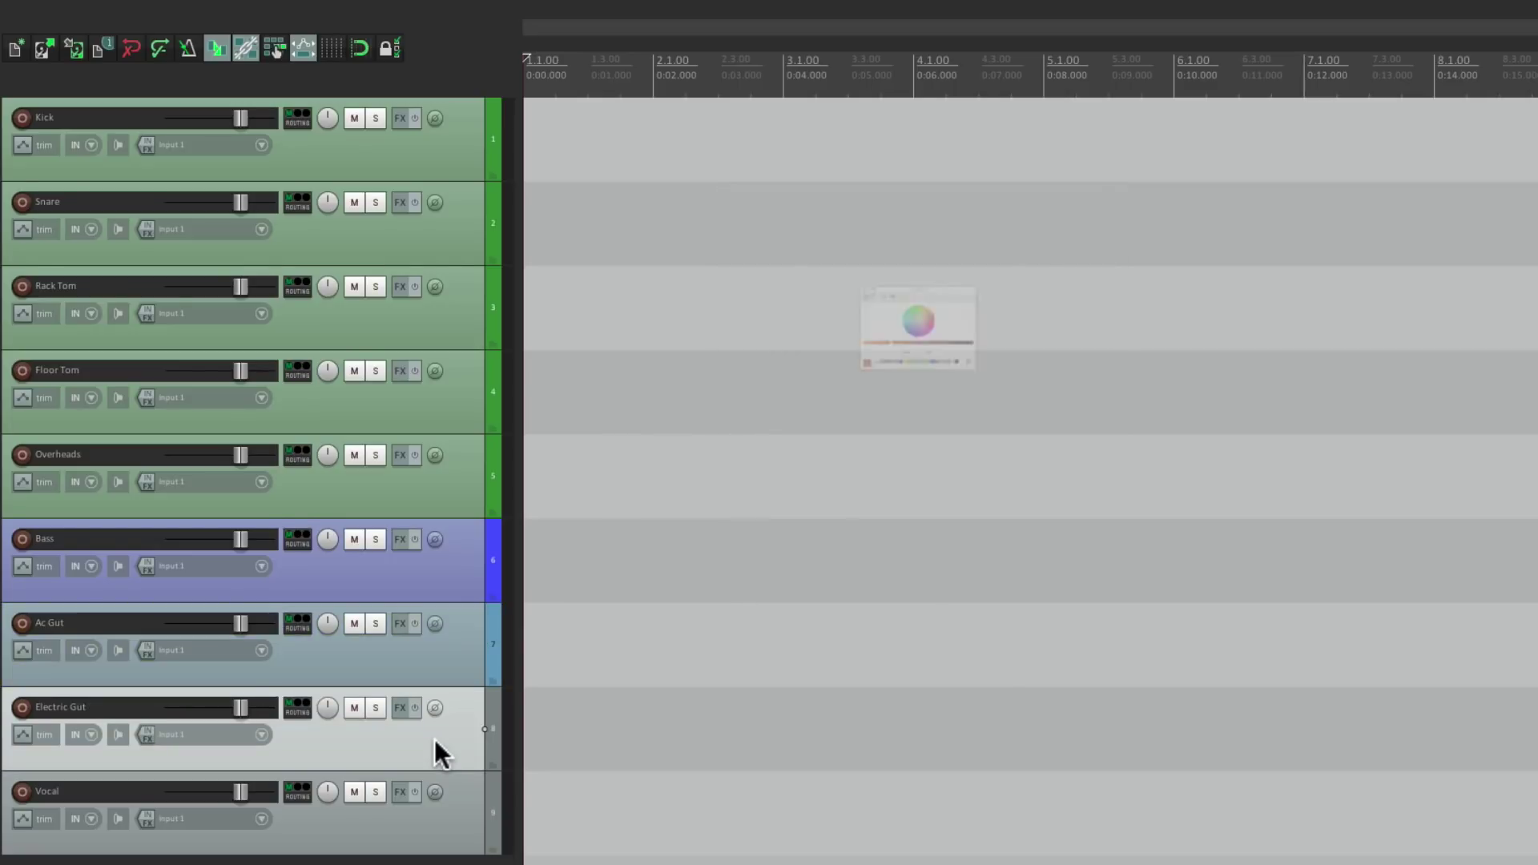
pyautogui.click(953, 311)
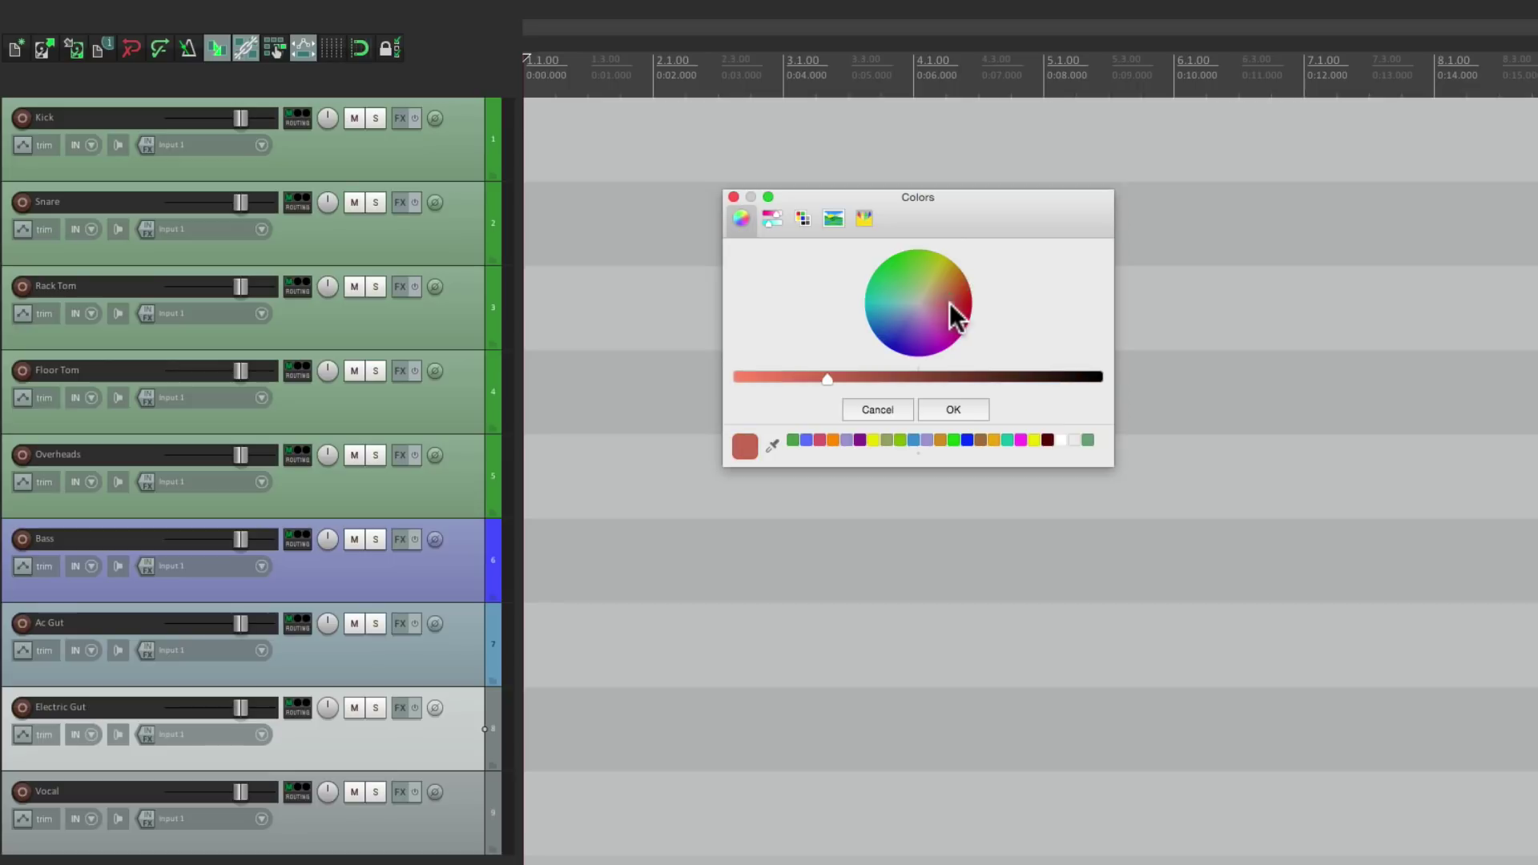
pyautogui.click(952, 409)
pyautogui.click(433, 850)
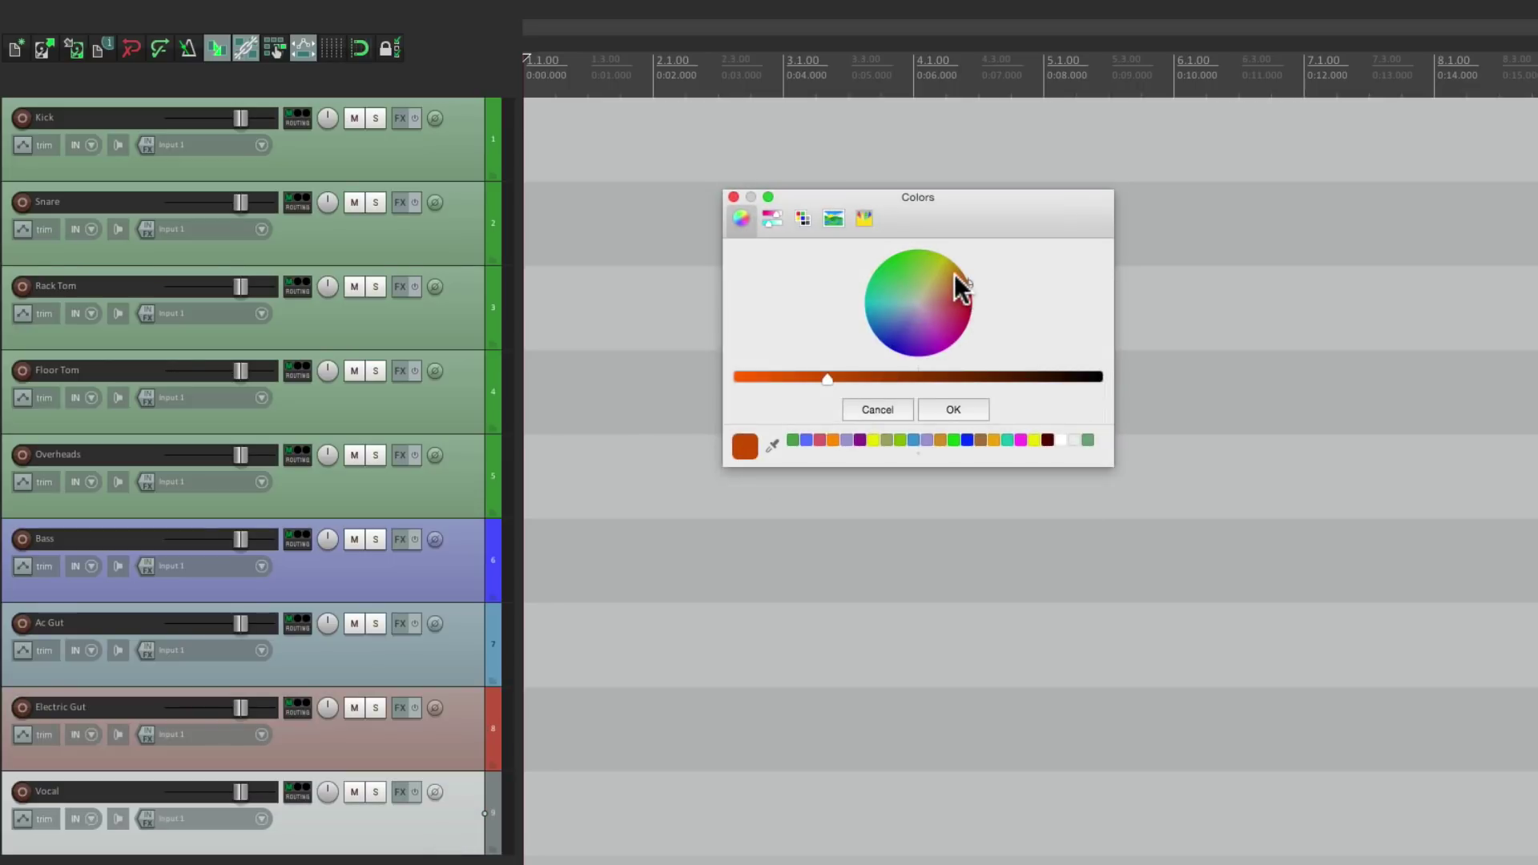
pyautogui.click(954, 274)
pyautogui.click(951, 409)
pyautogui.click(478, 854)
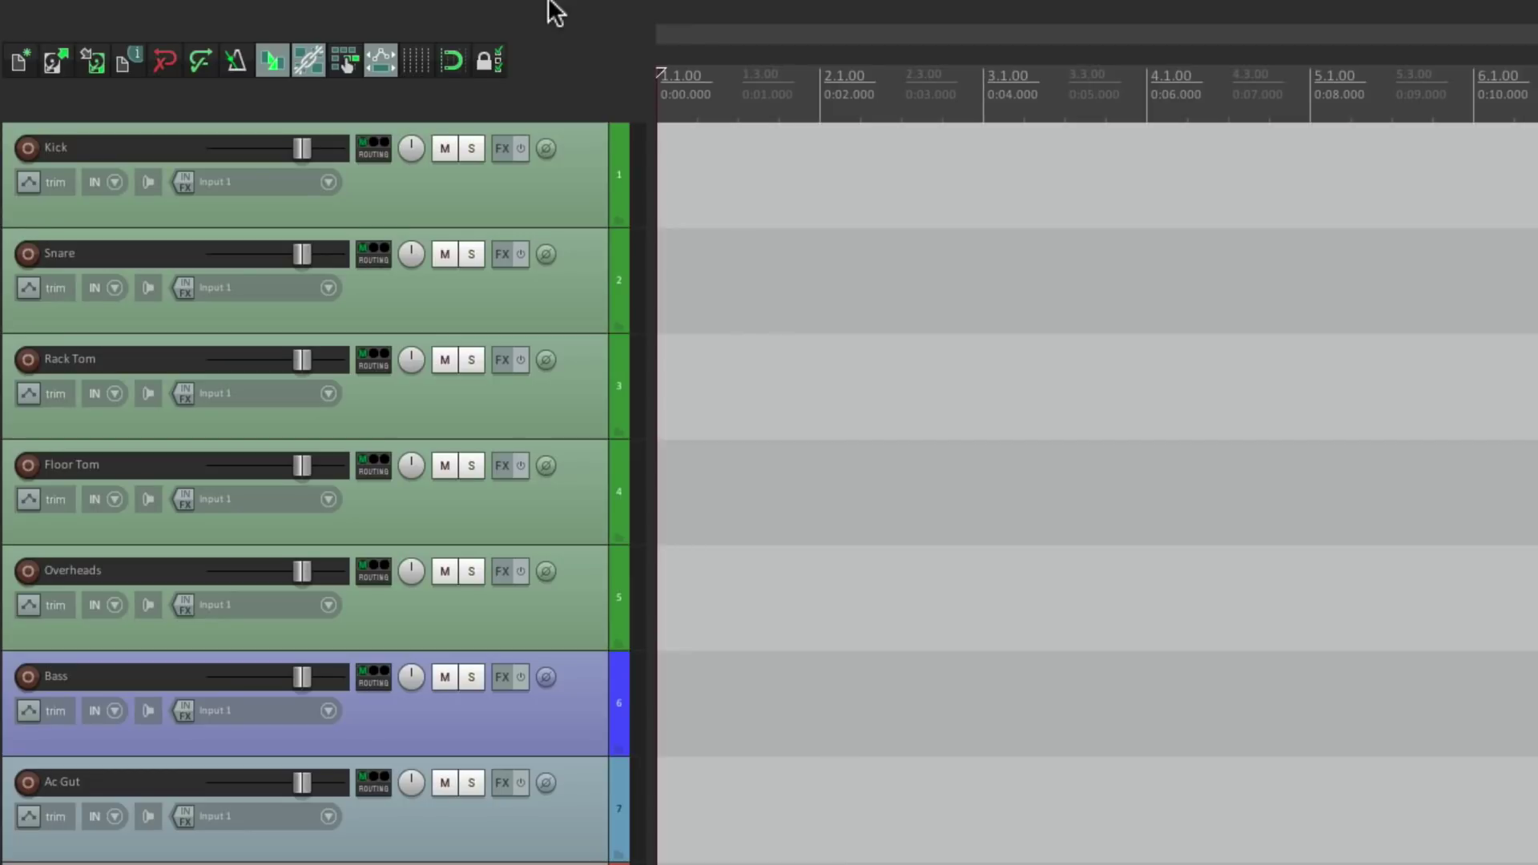
# Step: In Audio preferences, enable input channel name aliasing/remapping and bring up the Input 1–16 alias list
pyautogui.moveTo(414, 9)
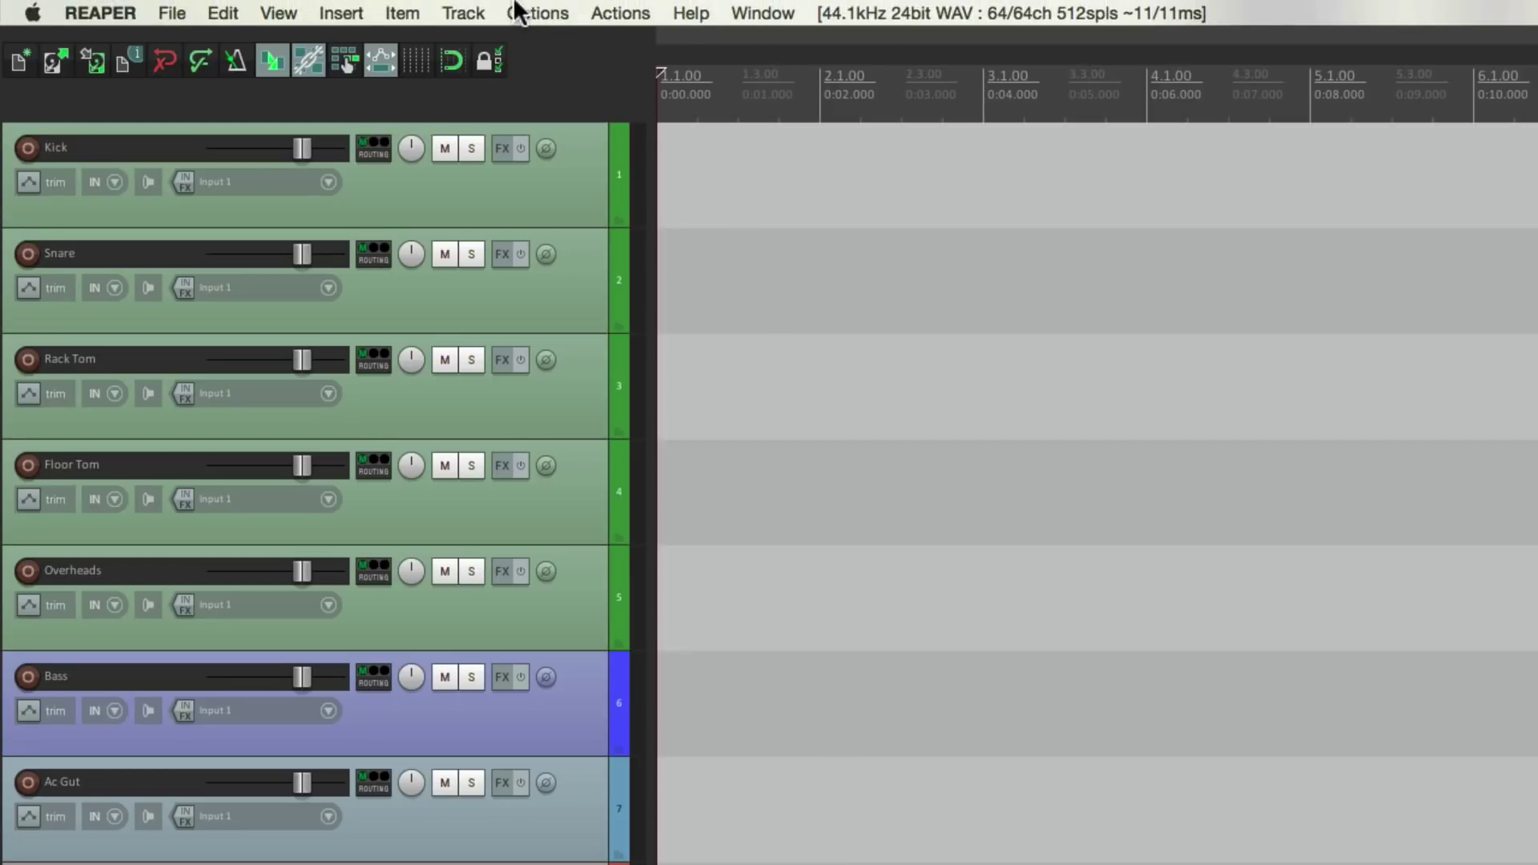
pyautogui.click(516, 13)
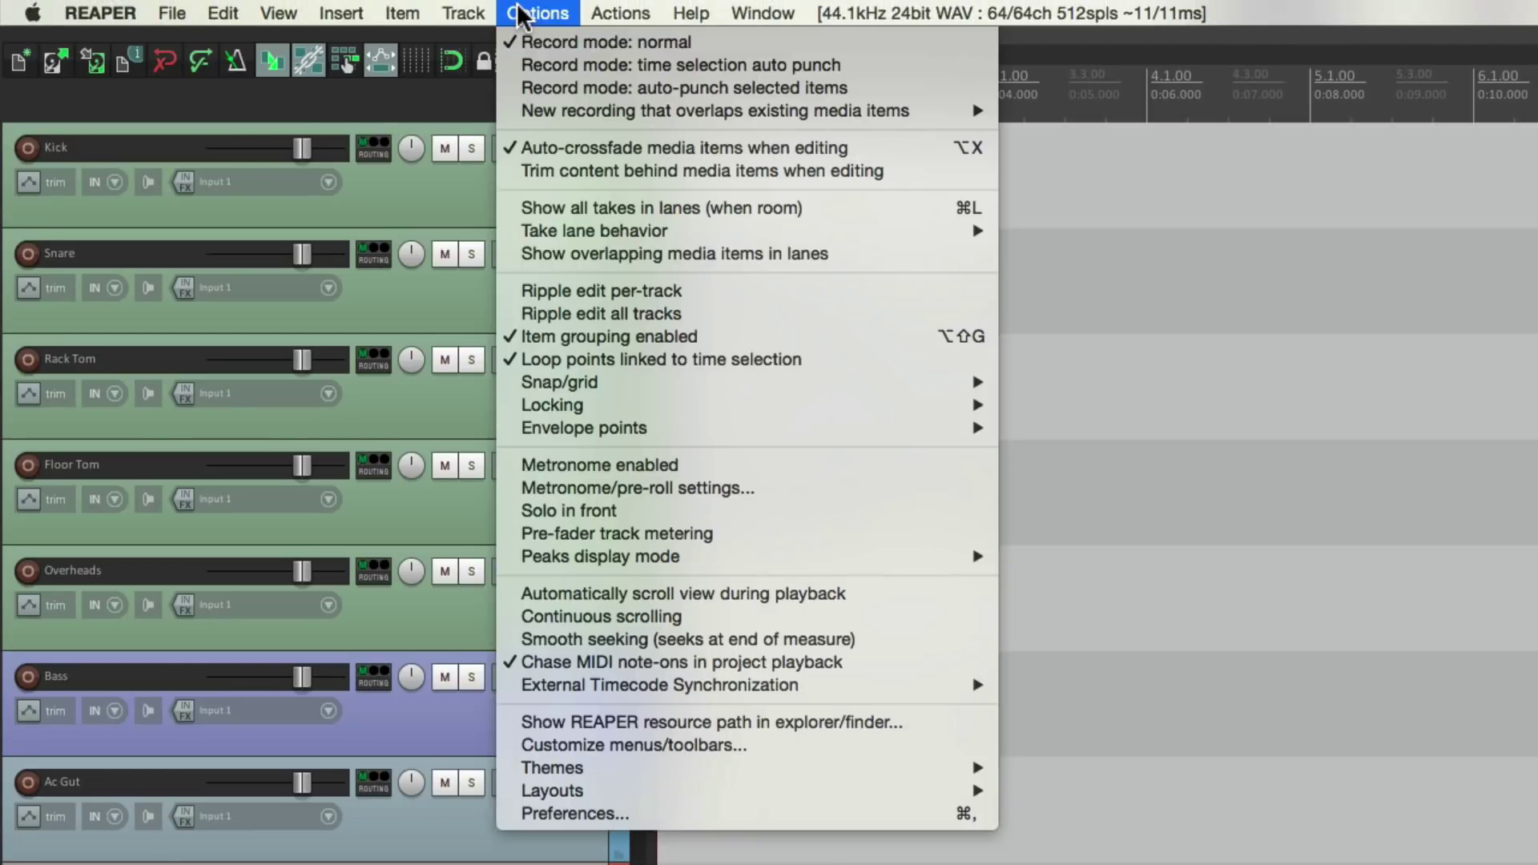
pyautogui.click(508, 812)
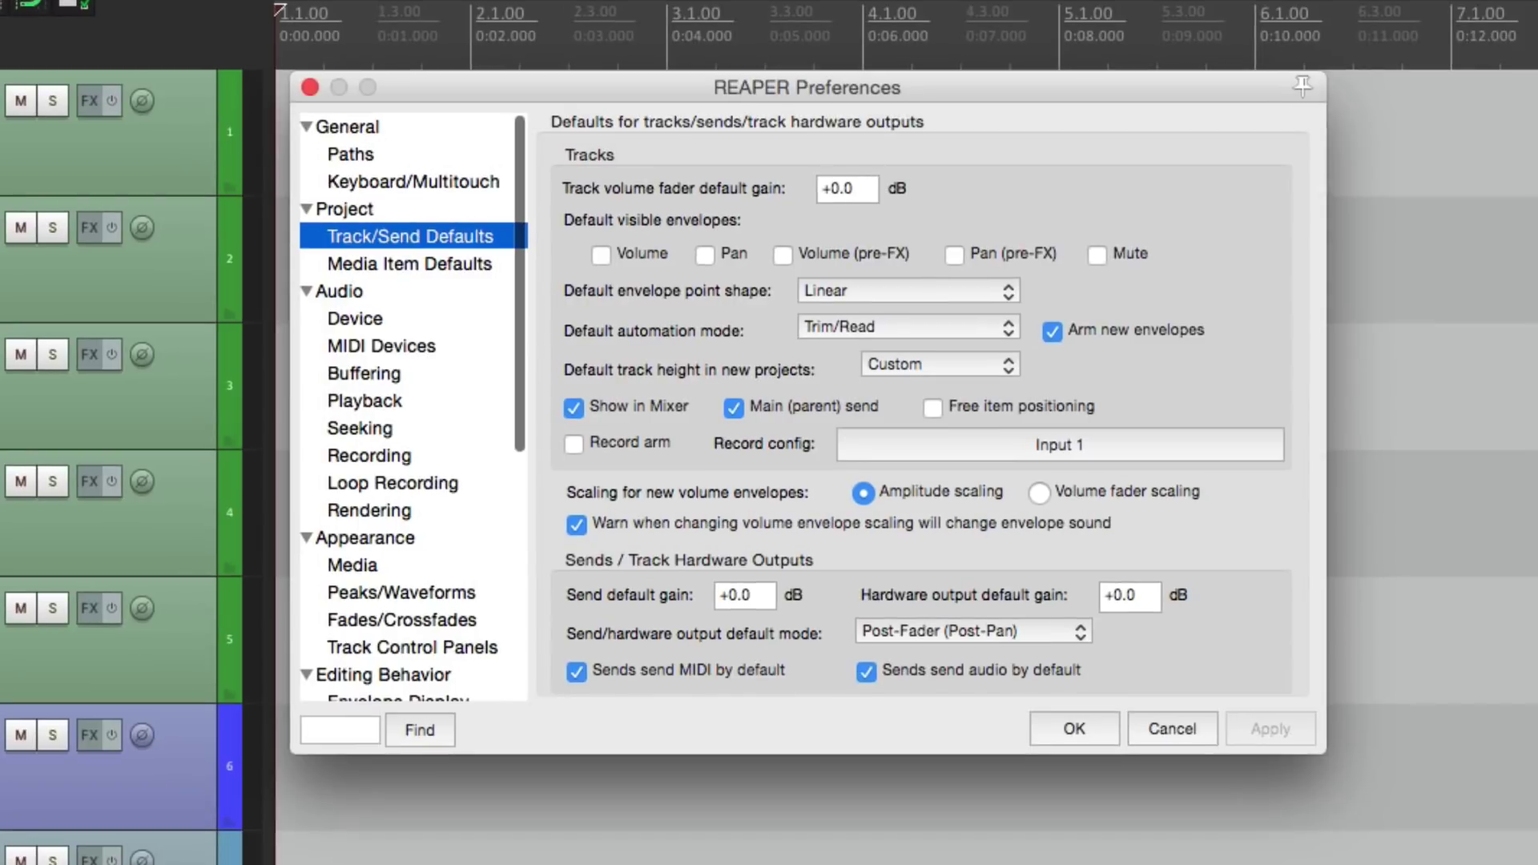
pyautogui.click(415, 285)
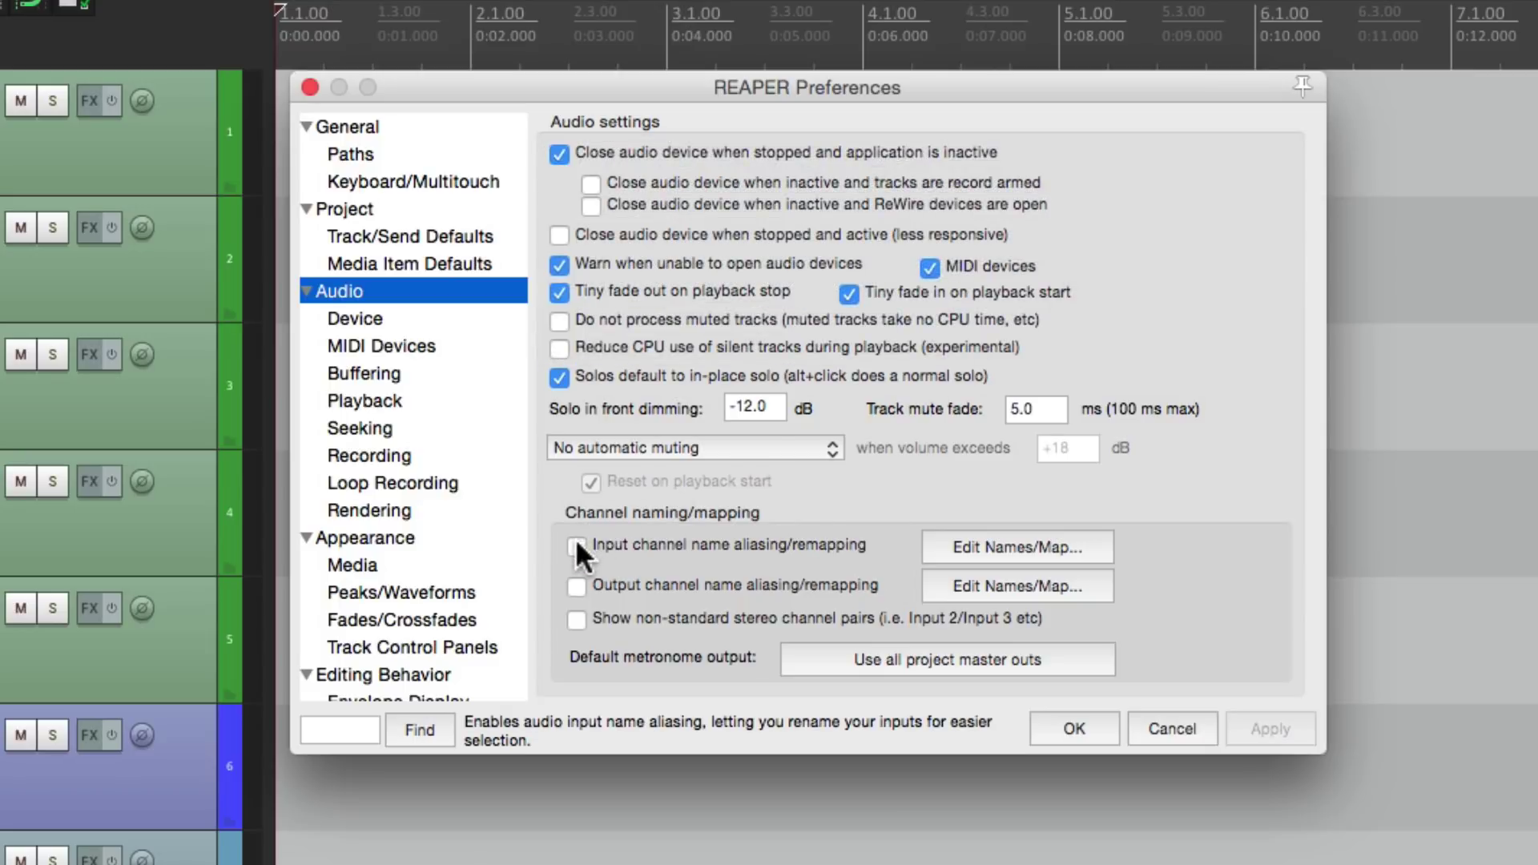
pyautogui.click(574, 545)
pyautogui.click(954, 546)
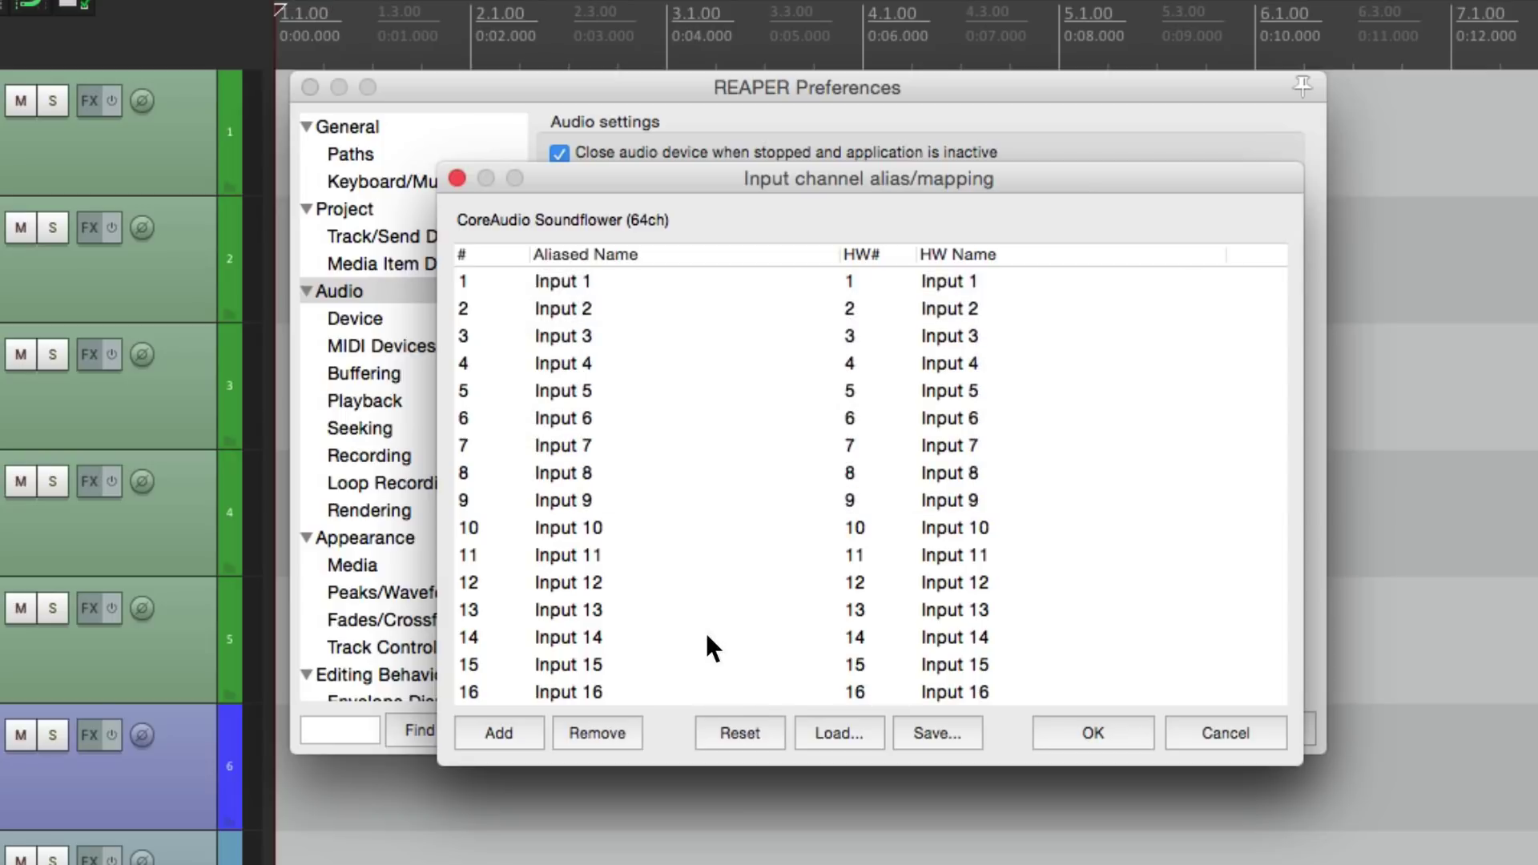
# Step: Remove Input 1 and Input 2 from the input channel alias list
pyautogui.click(702, 278)
pyautogui.keyDown('shift'); pyautogui.click(682, 307); pyautogui.keyUp('shift')
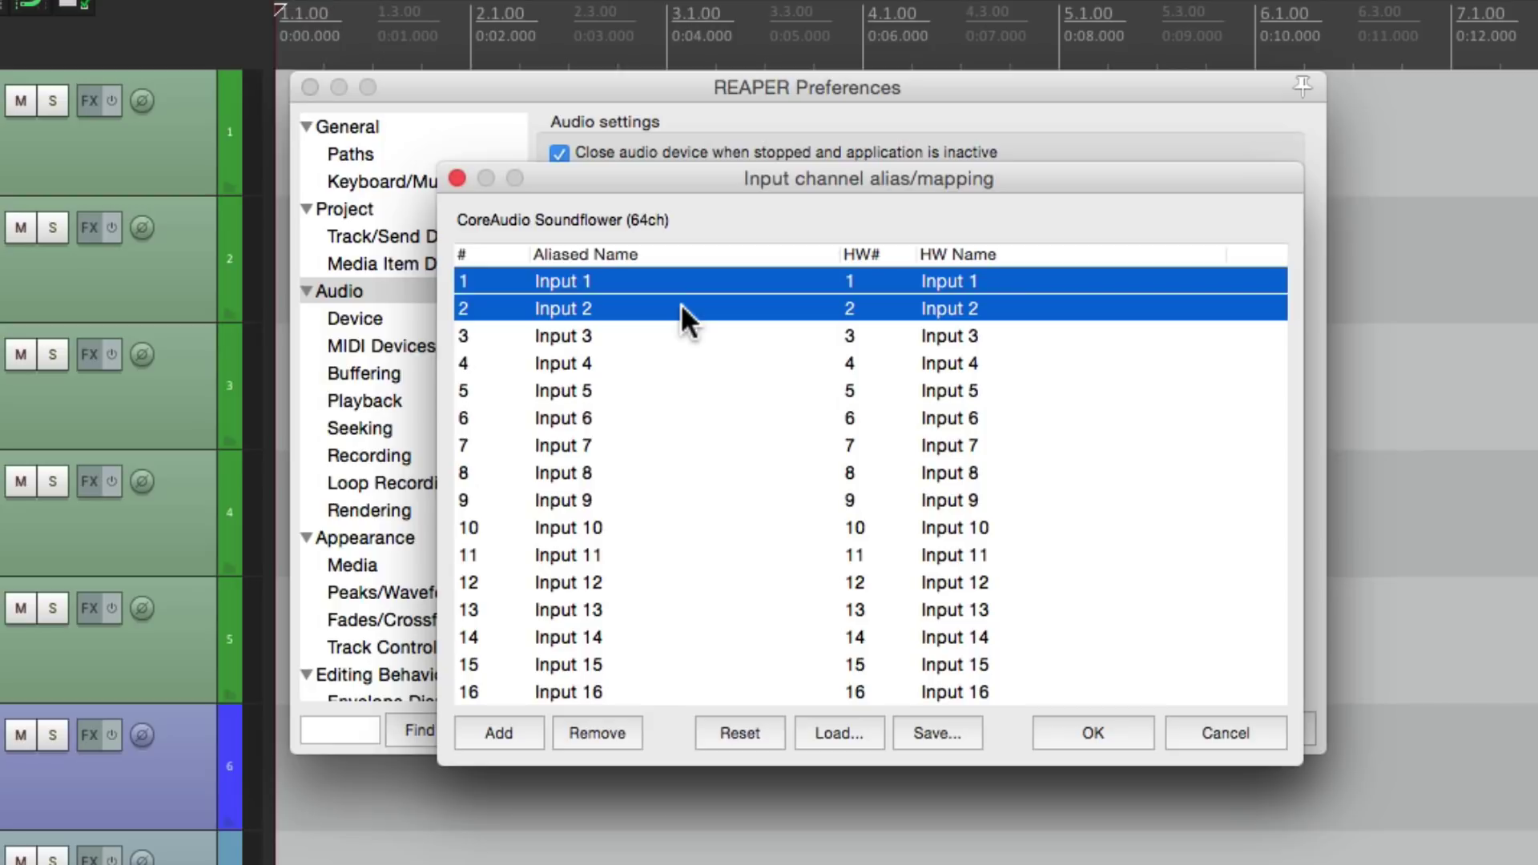
pyautogui.click(619, 719)
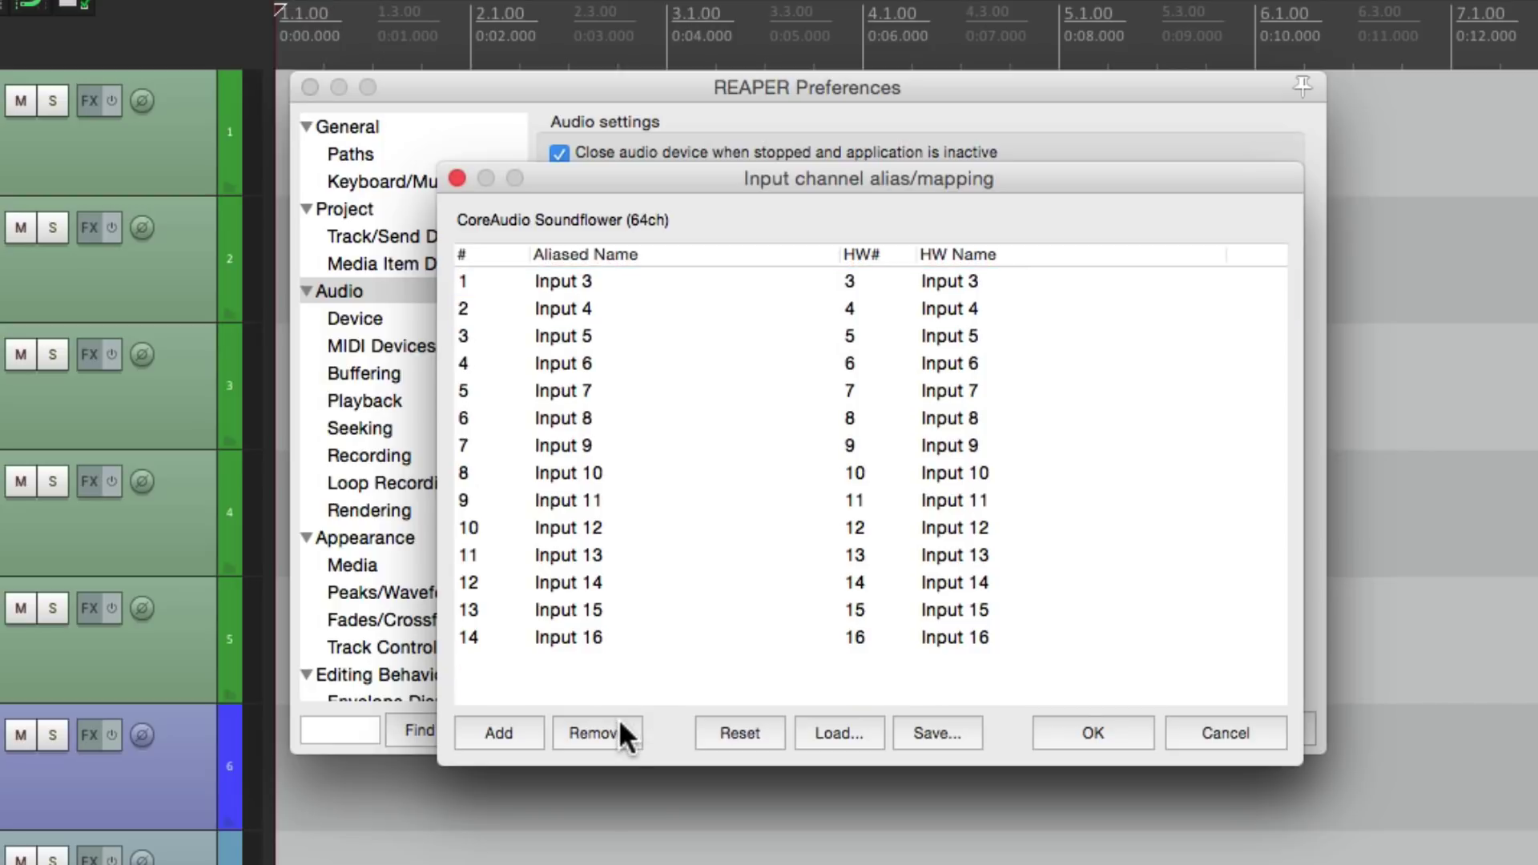
pyautogui.click(664, 285)
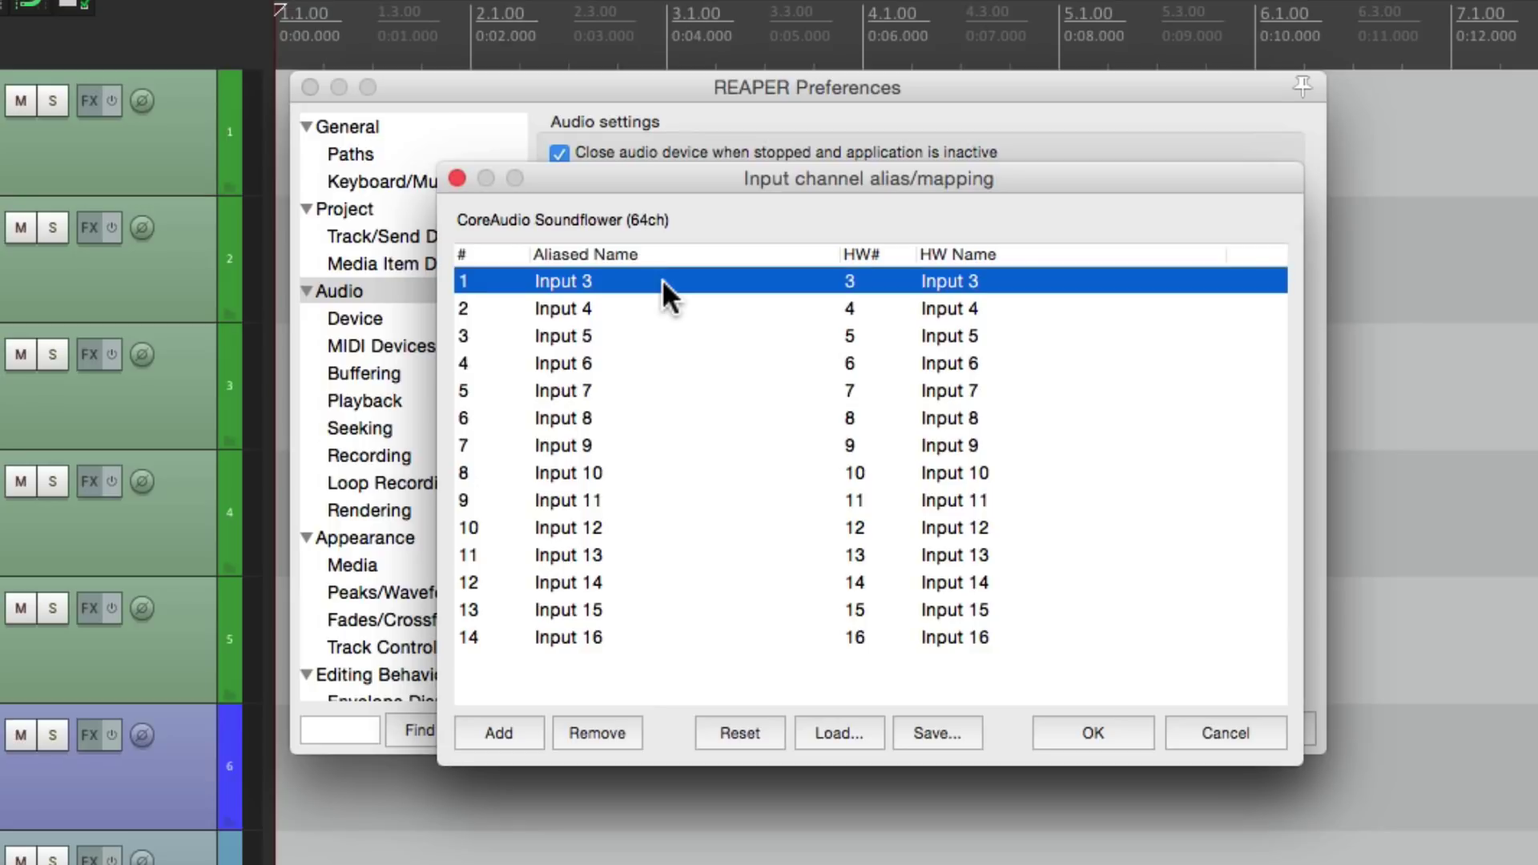
# Step: Alias the first three input channels Kick, Snare and Rack Tom
pyautogui.doubleClick(661, 279)
pyautogui.write('Kick')
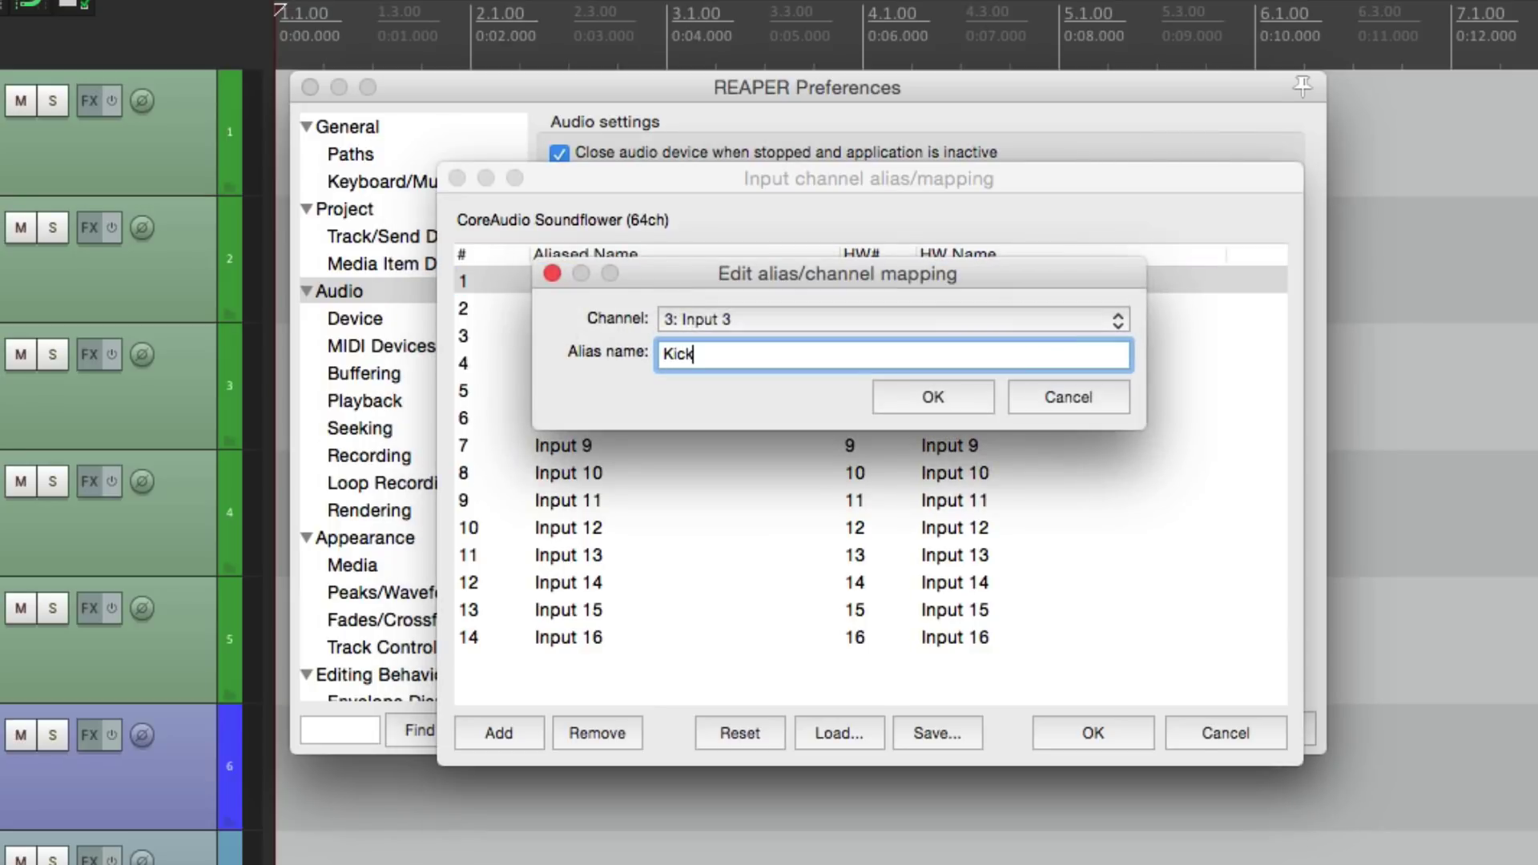
pyautogui.press('Return')
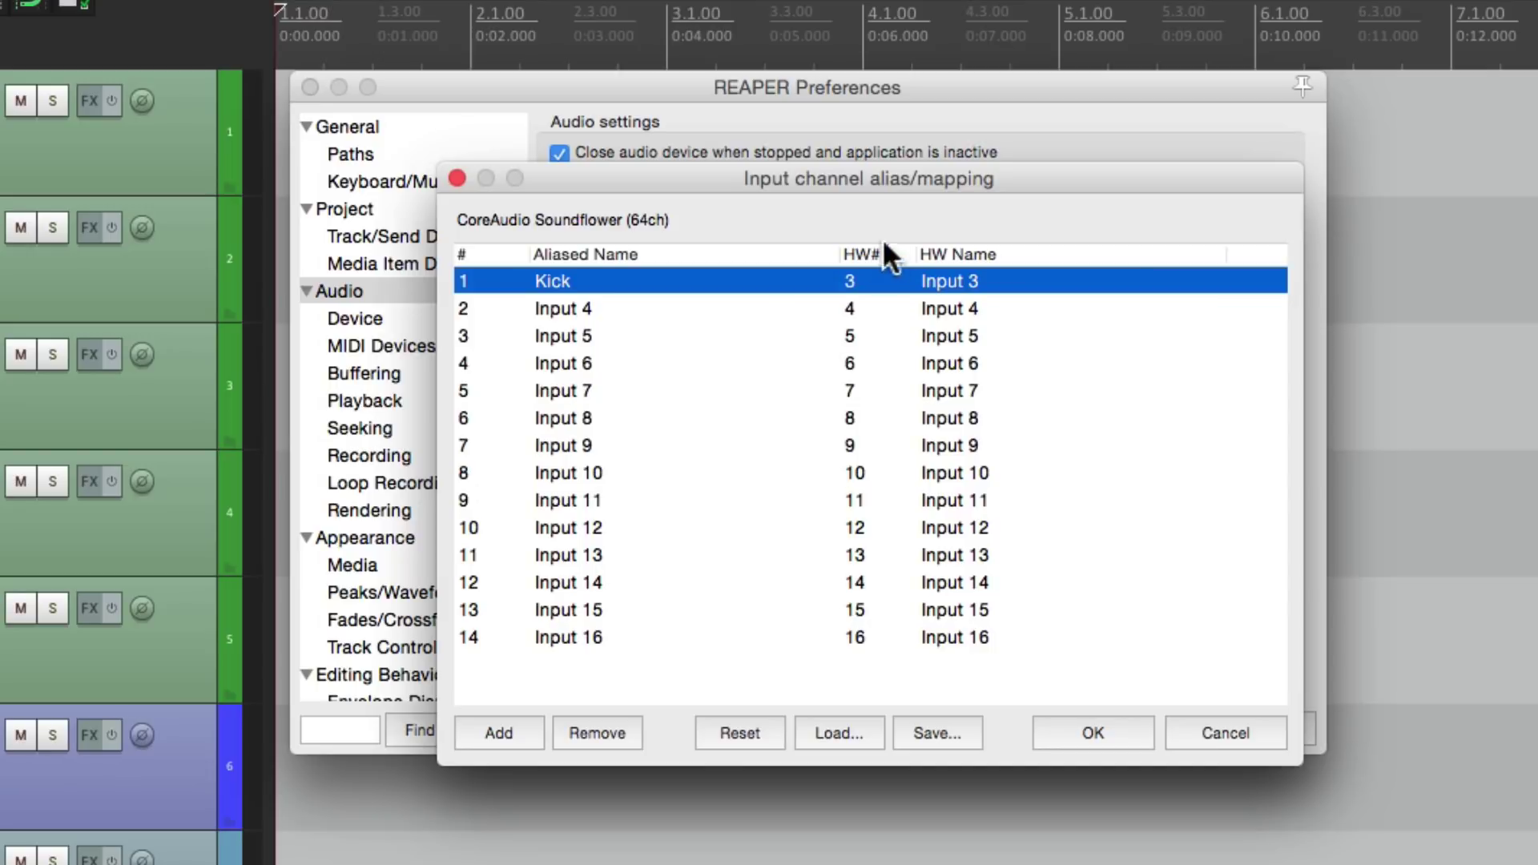
pyautogui.click(713, 307)
pyautogui.doubleClick(712, 307)
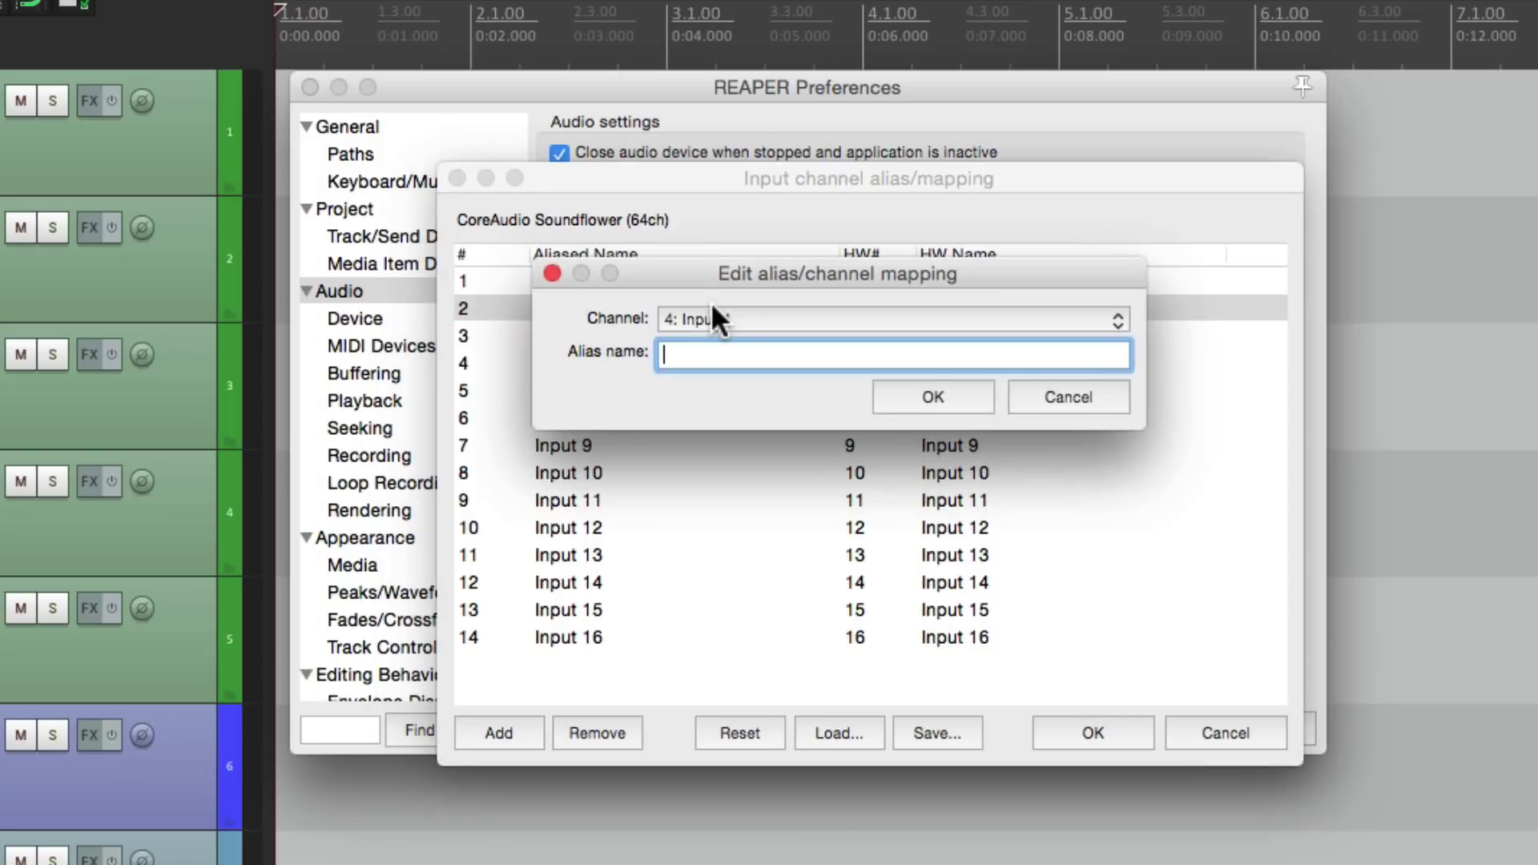
pyautogui.write('Snare')
pyautogui.press('Return')
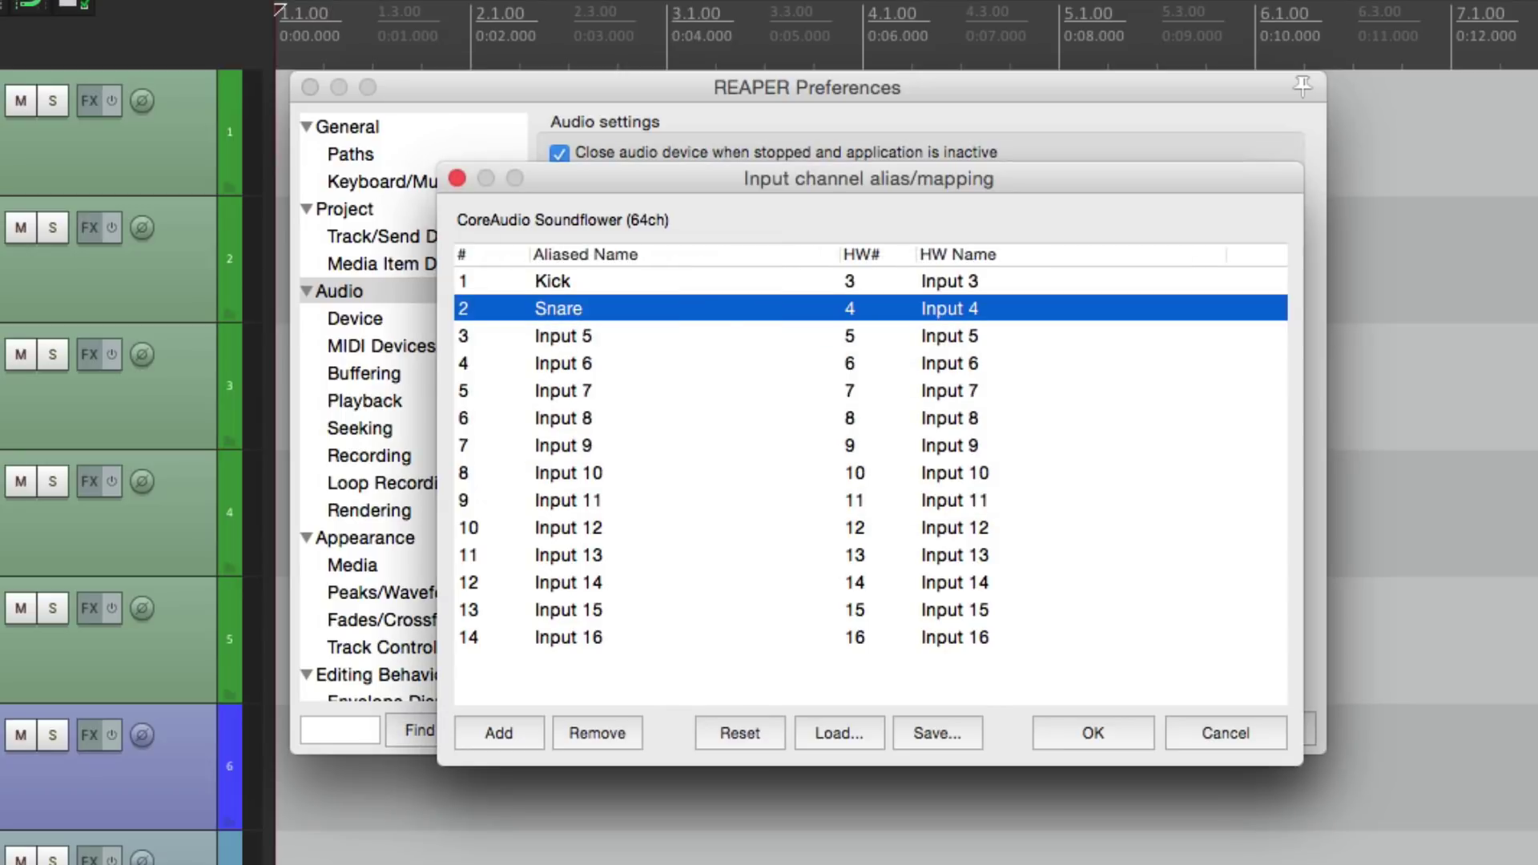
pyautogui.doubleClick(663, 336)
pyautogui.write('R')
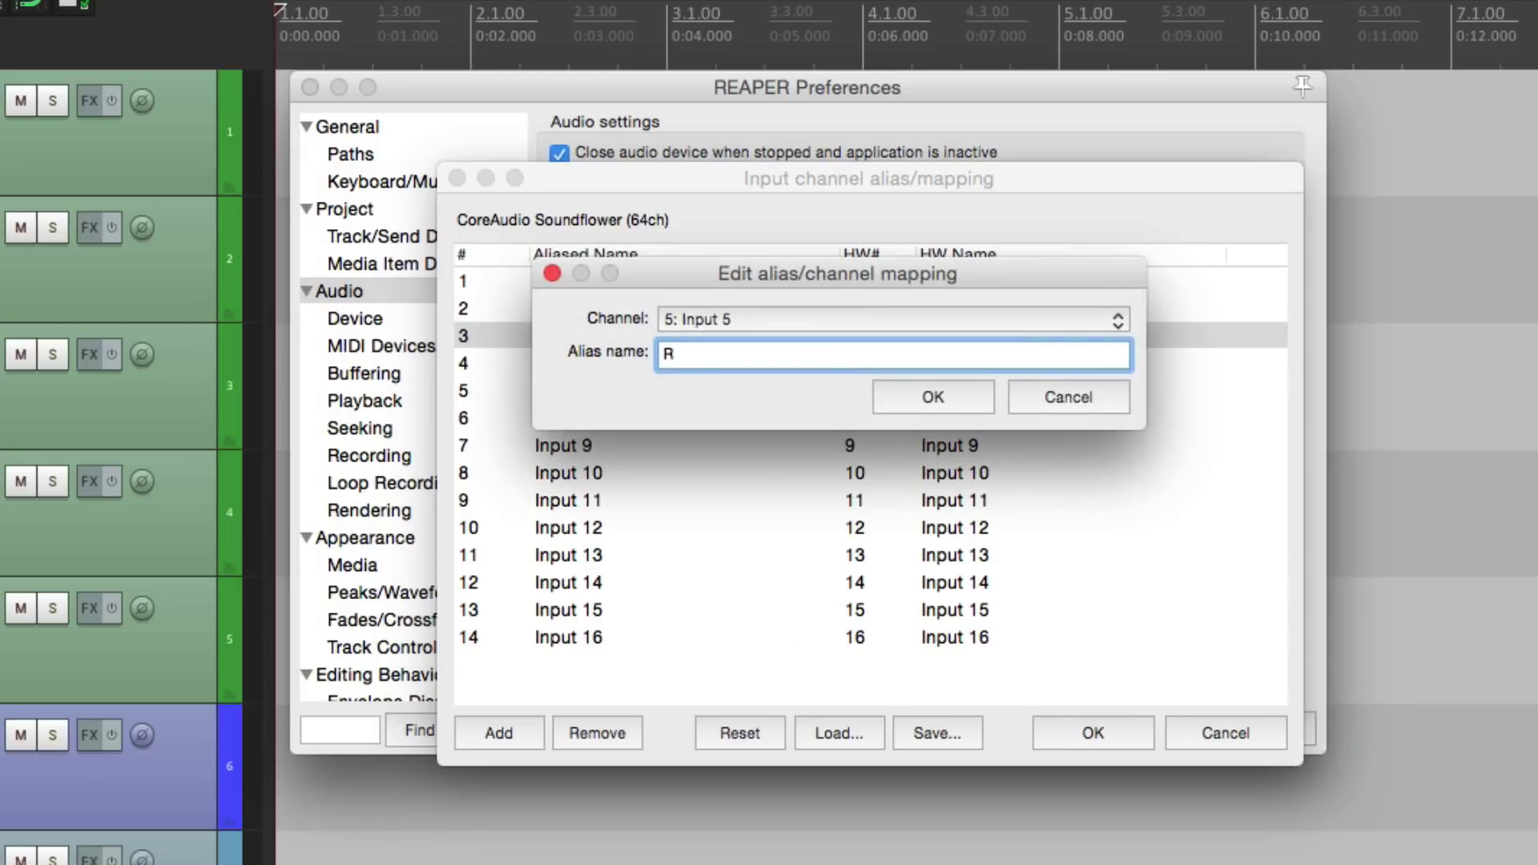
pyautogui.write('ack Tom')
pyautogui.press('Return')
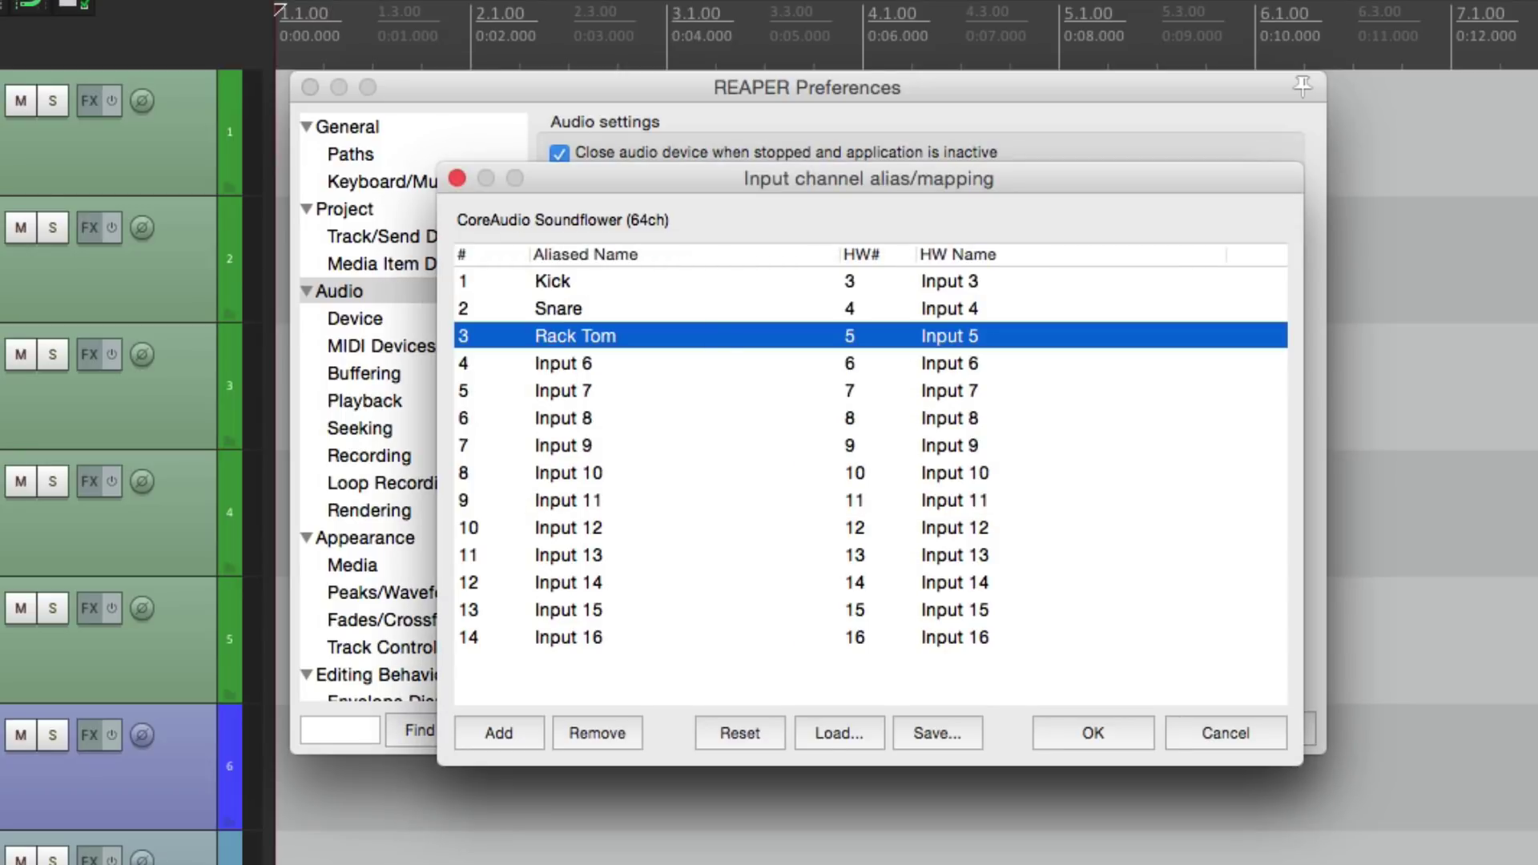
# Step: Alias the next three input channels Floor Tom, Overhead L and Overhead R
pyautogui.doubleClick(732, 365)
pyautogui.write('Floor Tom')
pyautogui.press('Return')
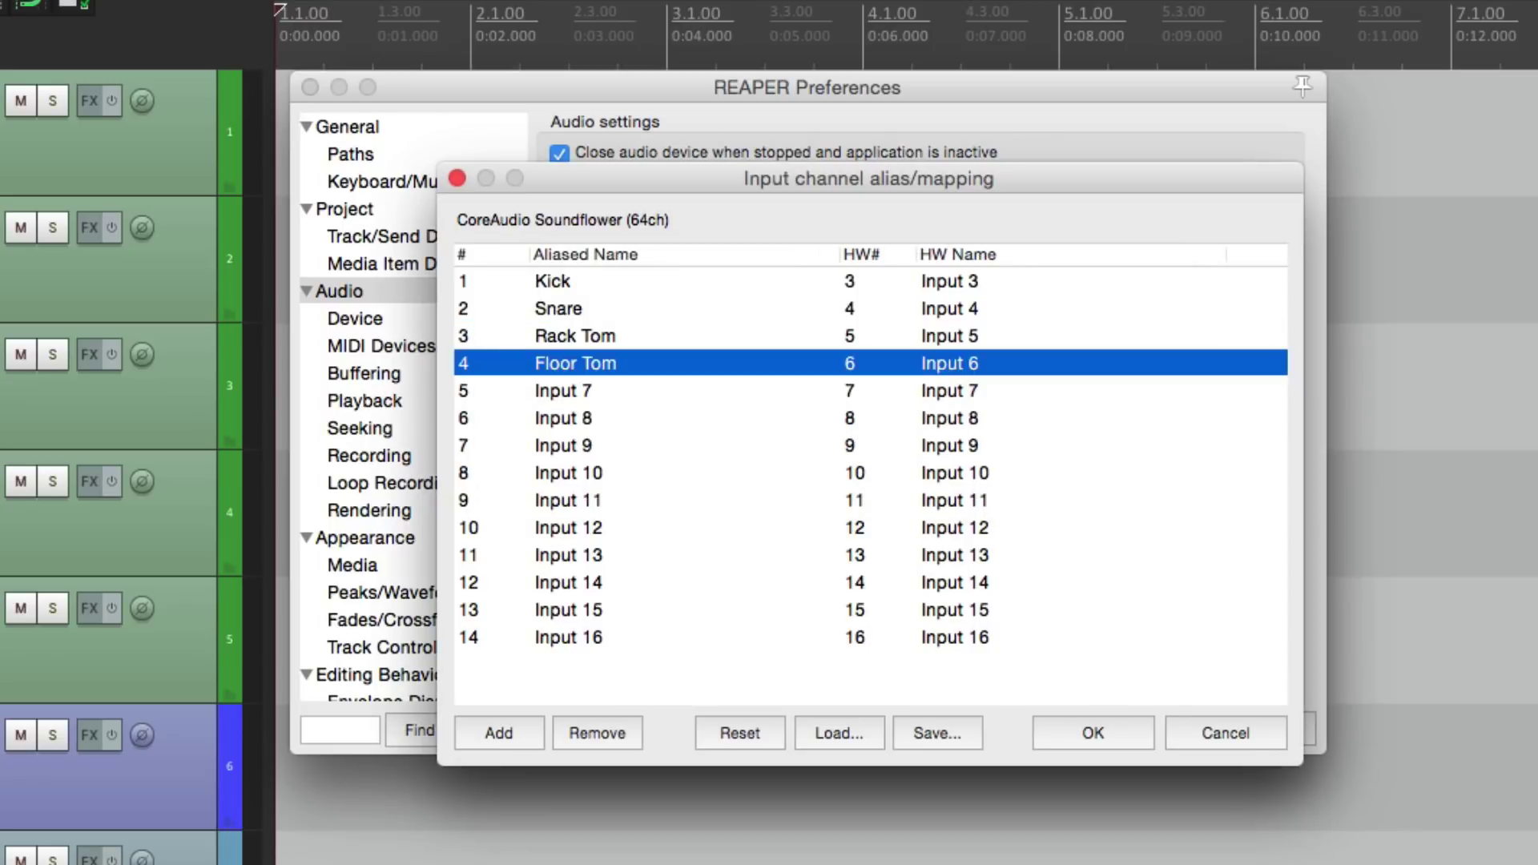
pyautogui.doubleClick(665, 392)
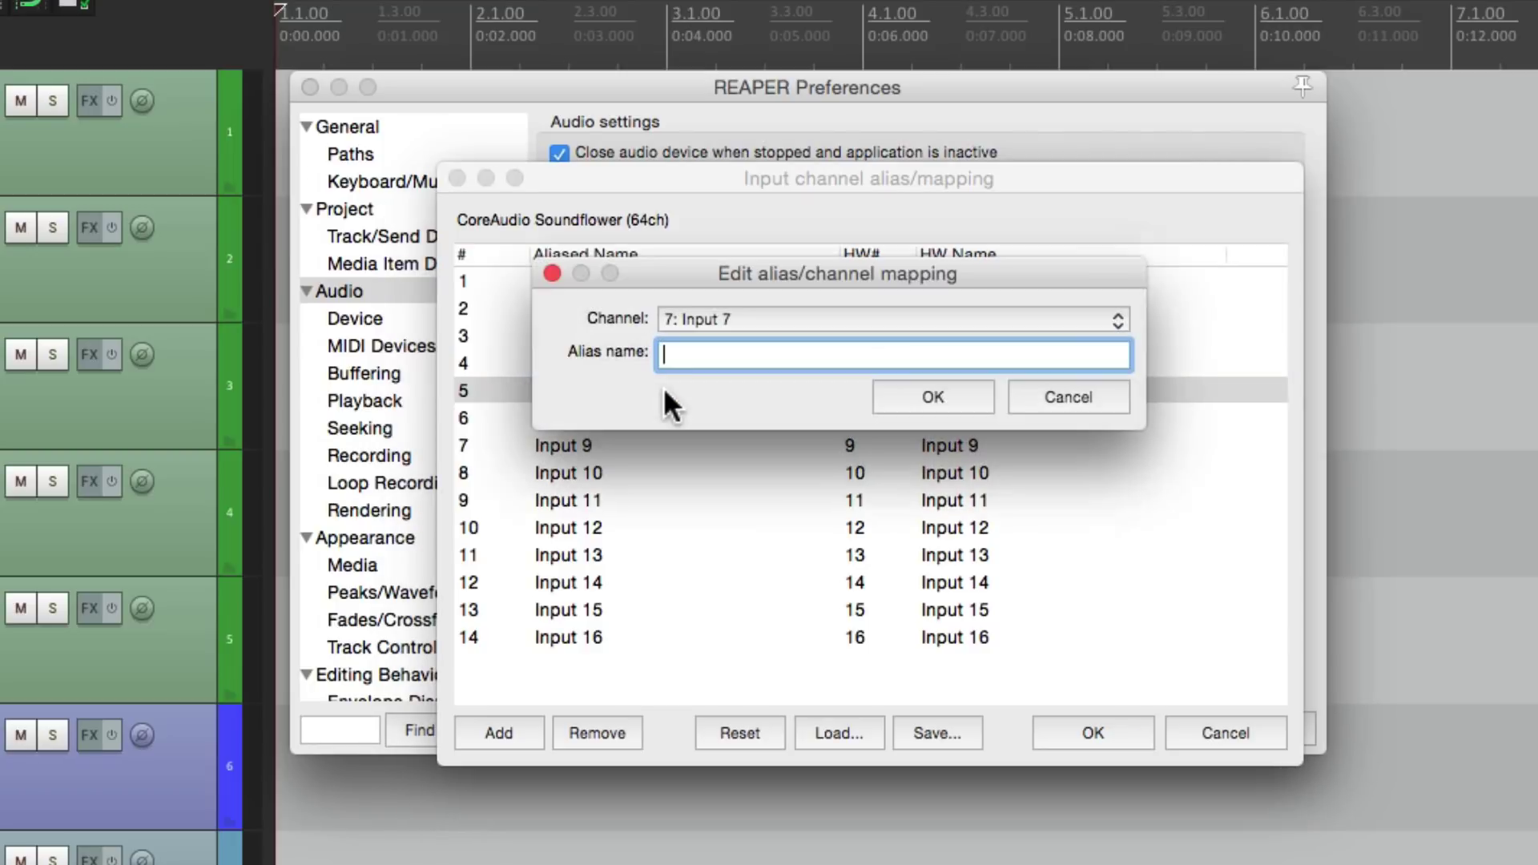
pyautogui.write('Overhead L')
pyautogui.press('Return')
pyautogui.click(642, 417)
pyautogui.doubleClick(643, 417)
pyautogui.write('Overhead R')
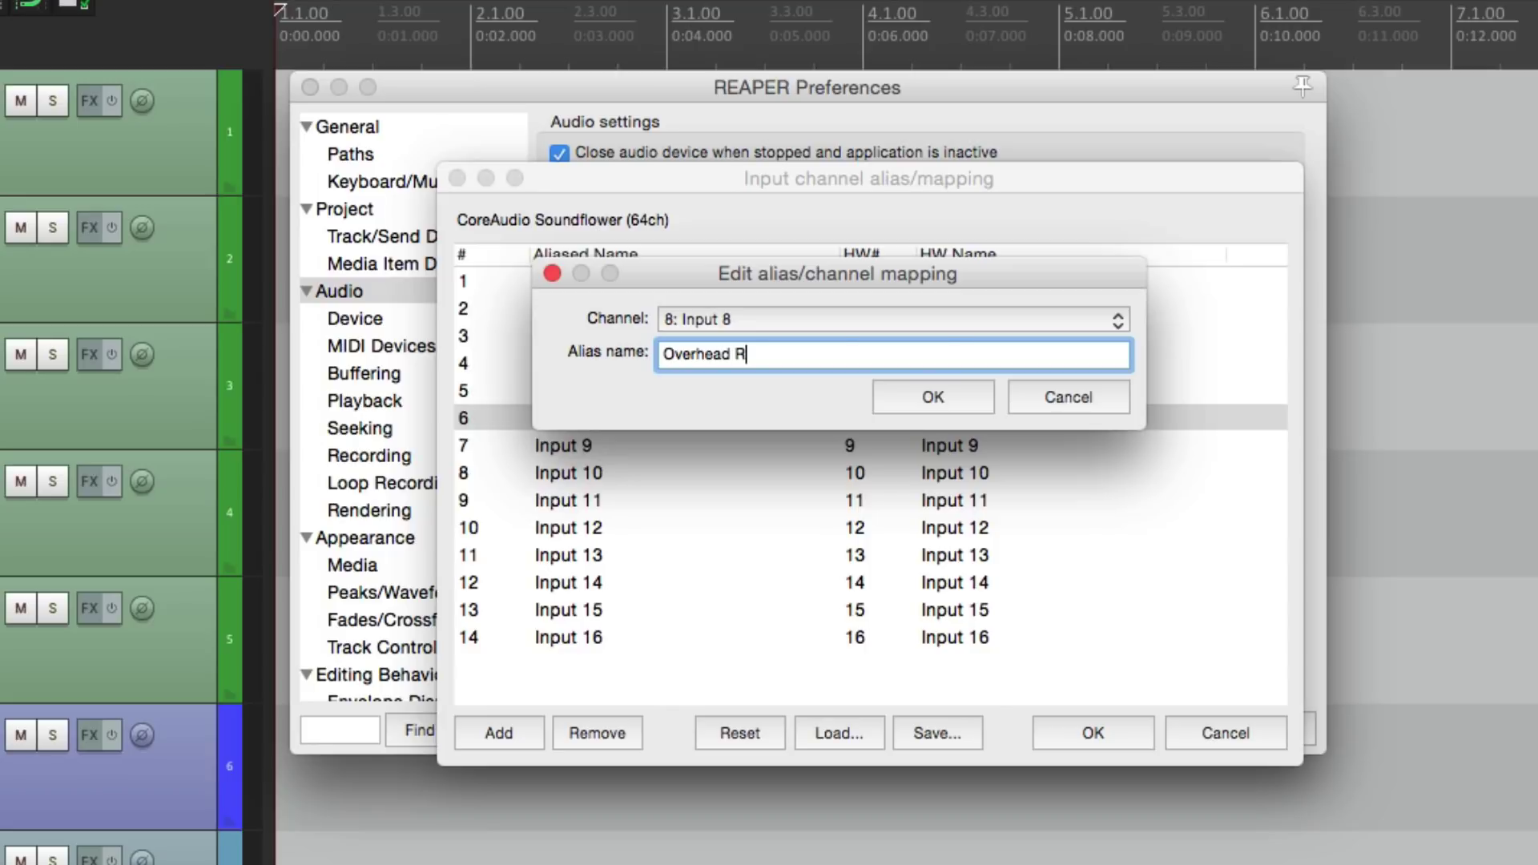
pyautogui.press('Return')
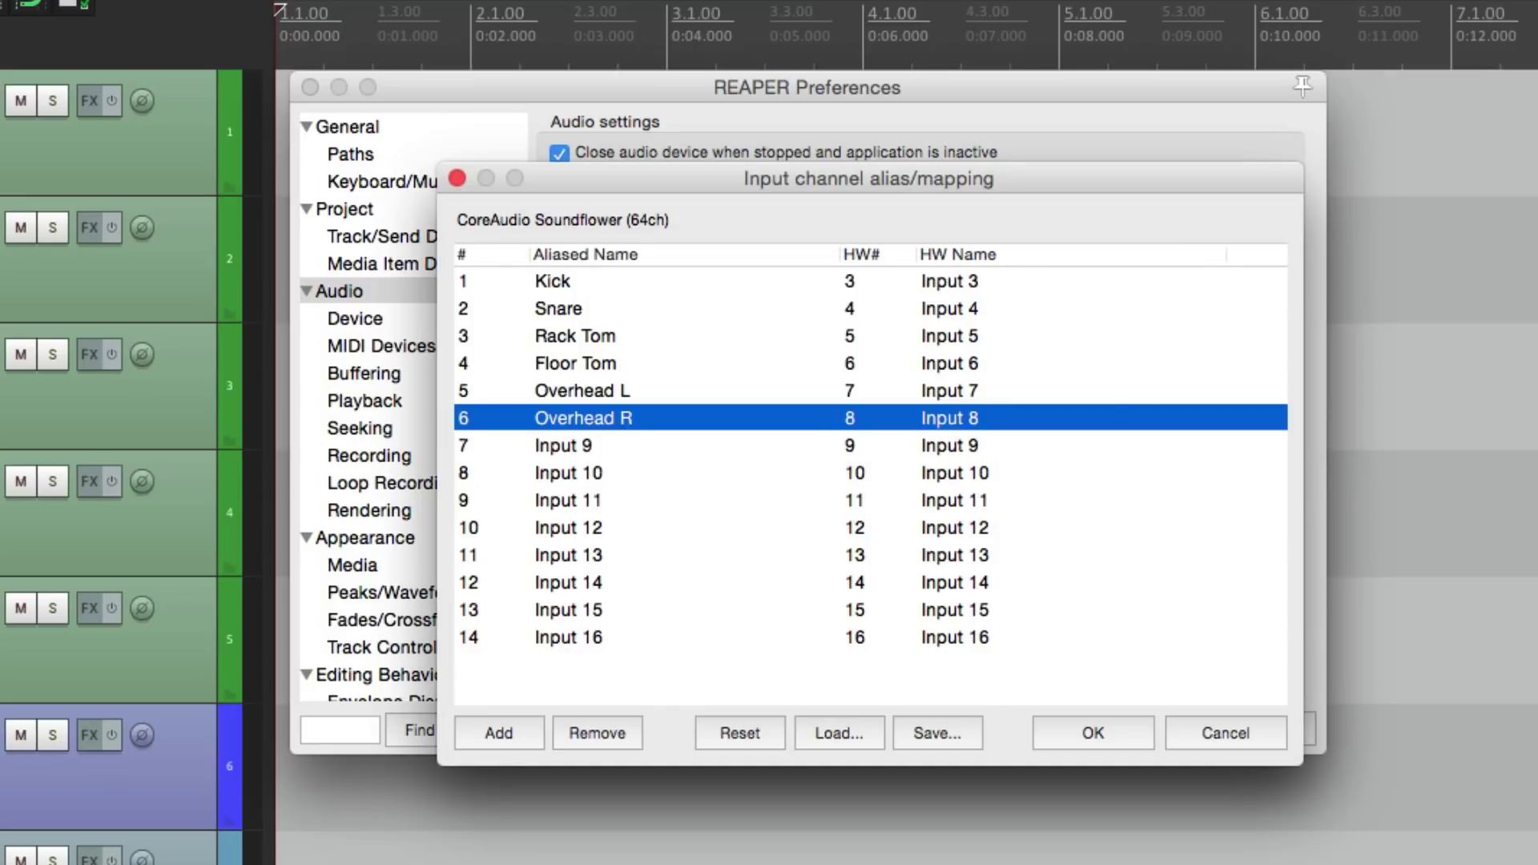
# Step: Alias channels 7–10 as Bass, Ac Gut, Electric Gut and Vocal
pyautogui.click(646, 447)
pyautogui.doubleClick(646, 447)
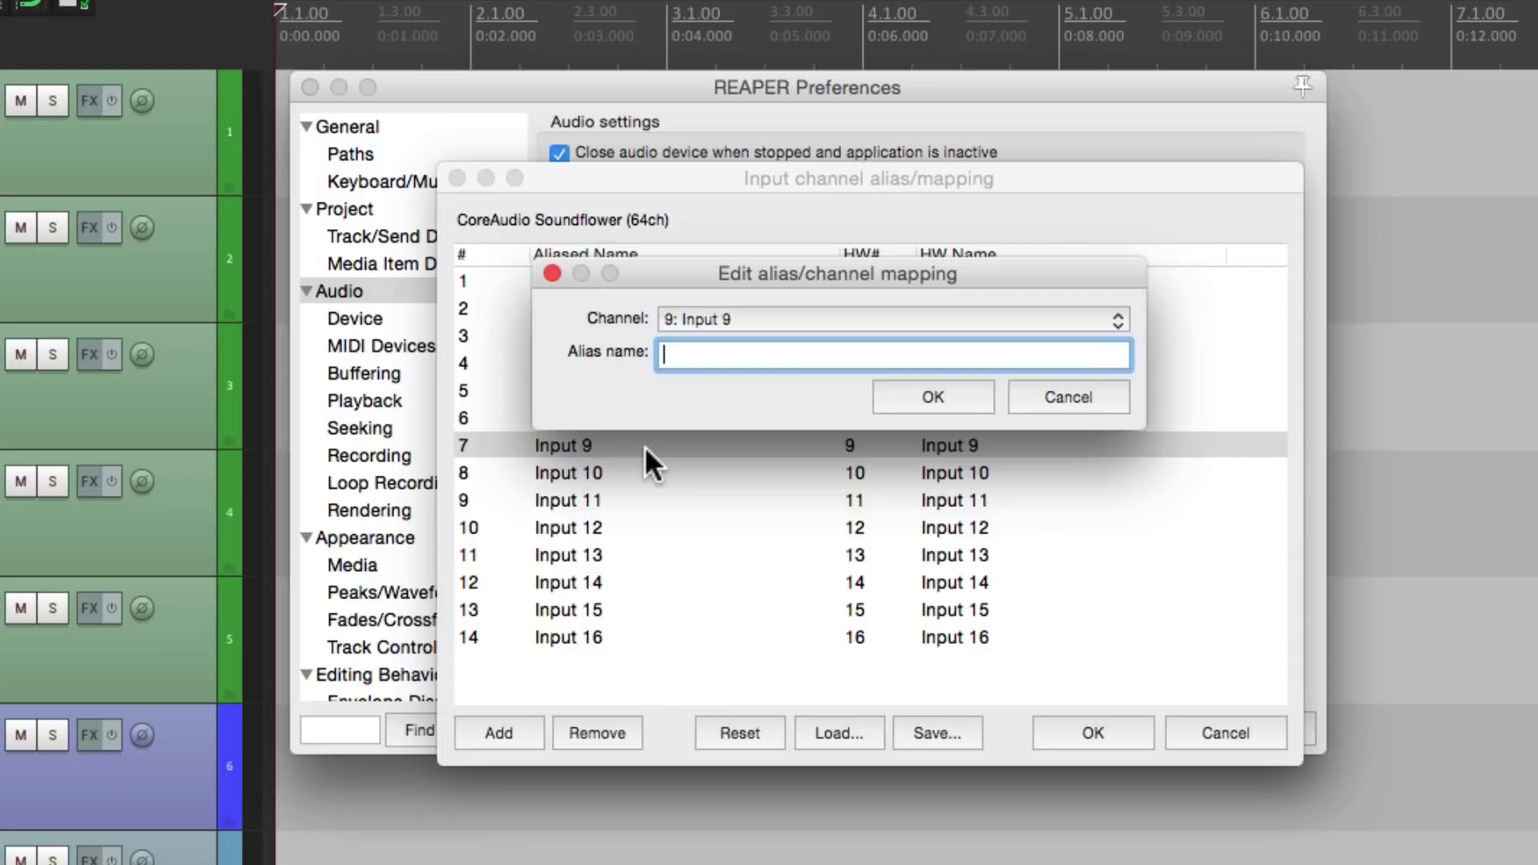
pyautogui.write('Bass')
pyautogui.press('Return')
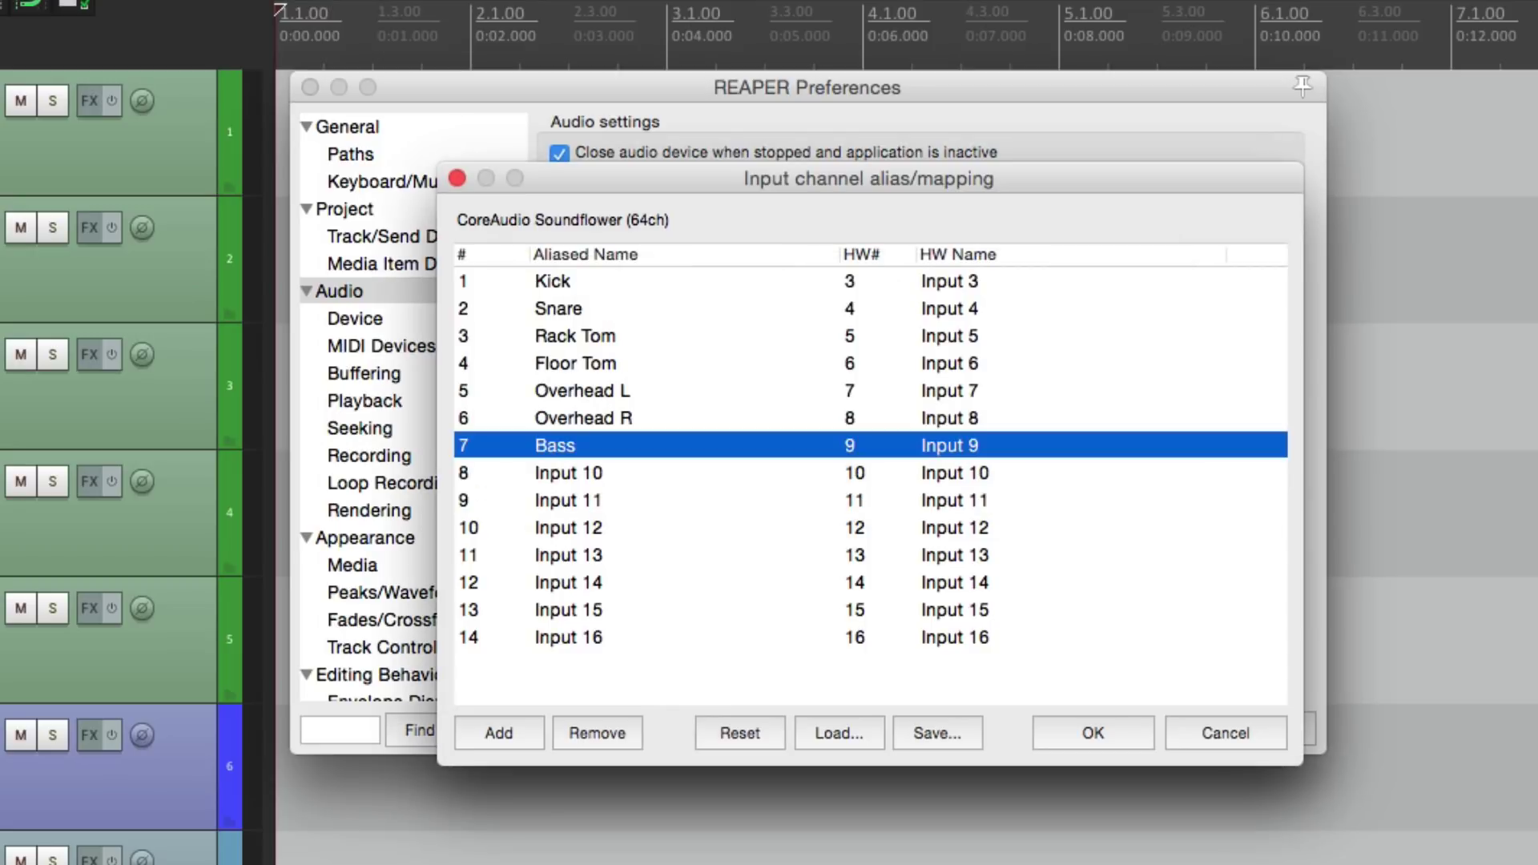
pyautogui.doubleClick(629, 472)
pyautogui.write('Ac')
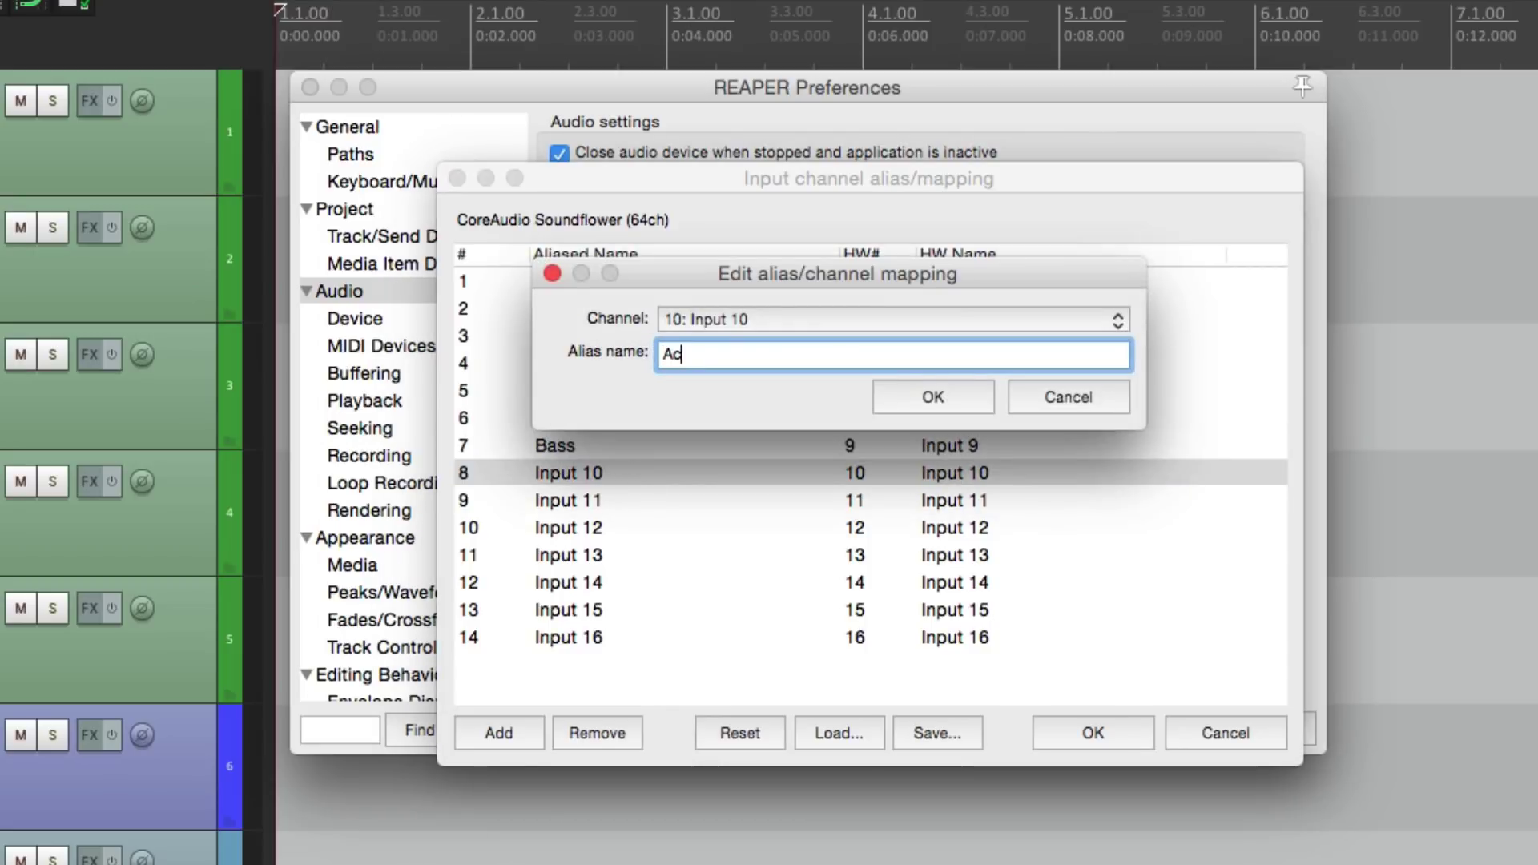
pyautogui.write(' Gut')
pyautogui.press('Return')
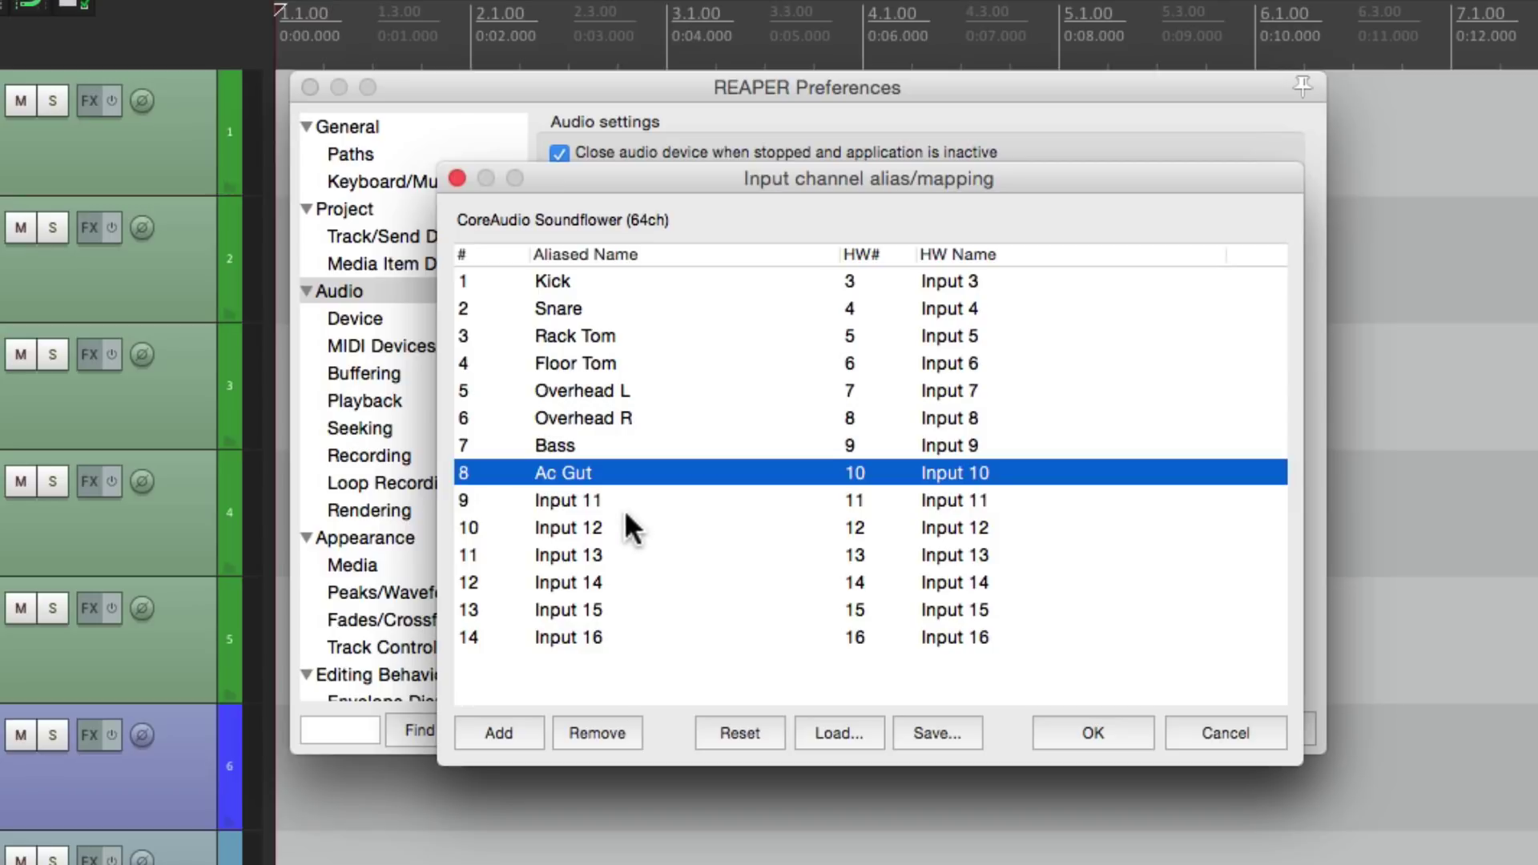
pyautogui.doubleClick(649, 498)
pyautogui.write('Electric Gu')
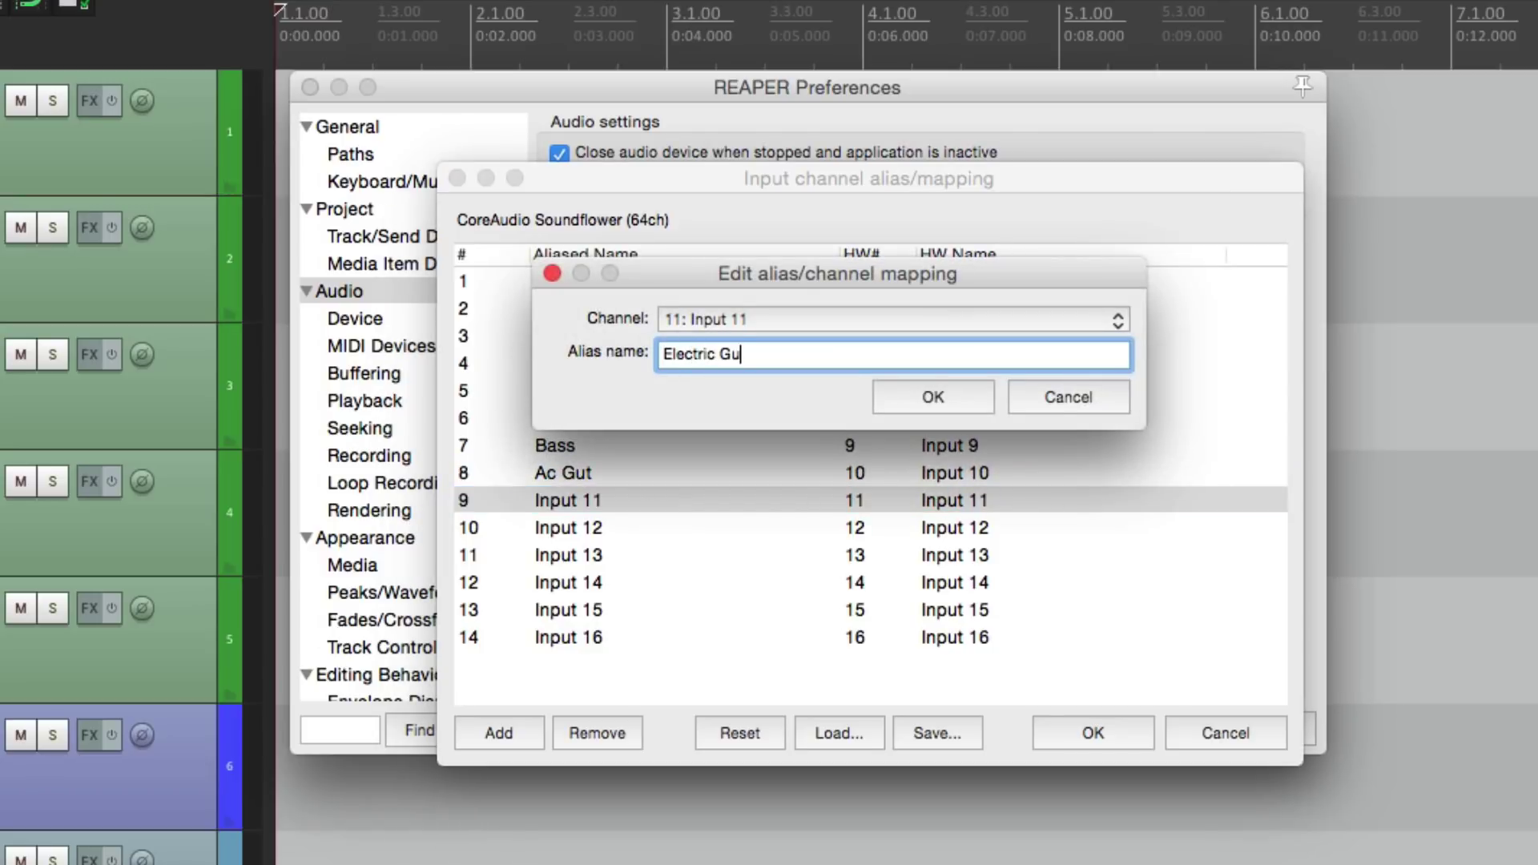
pyautogui.write('t')
pyautogui.press('Return')
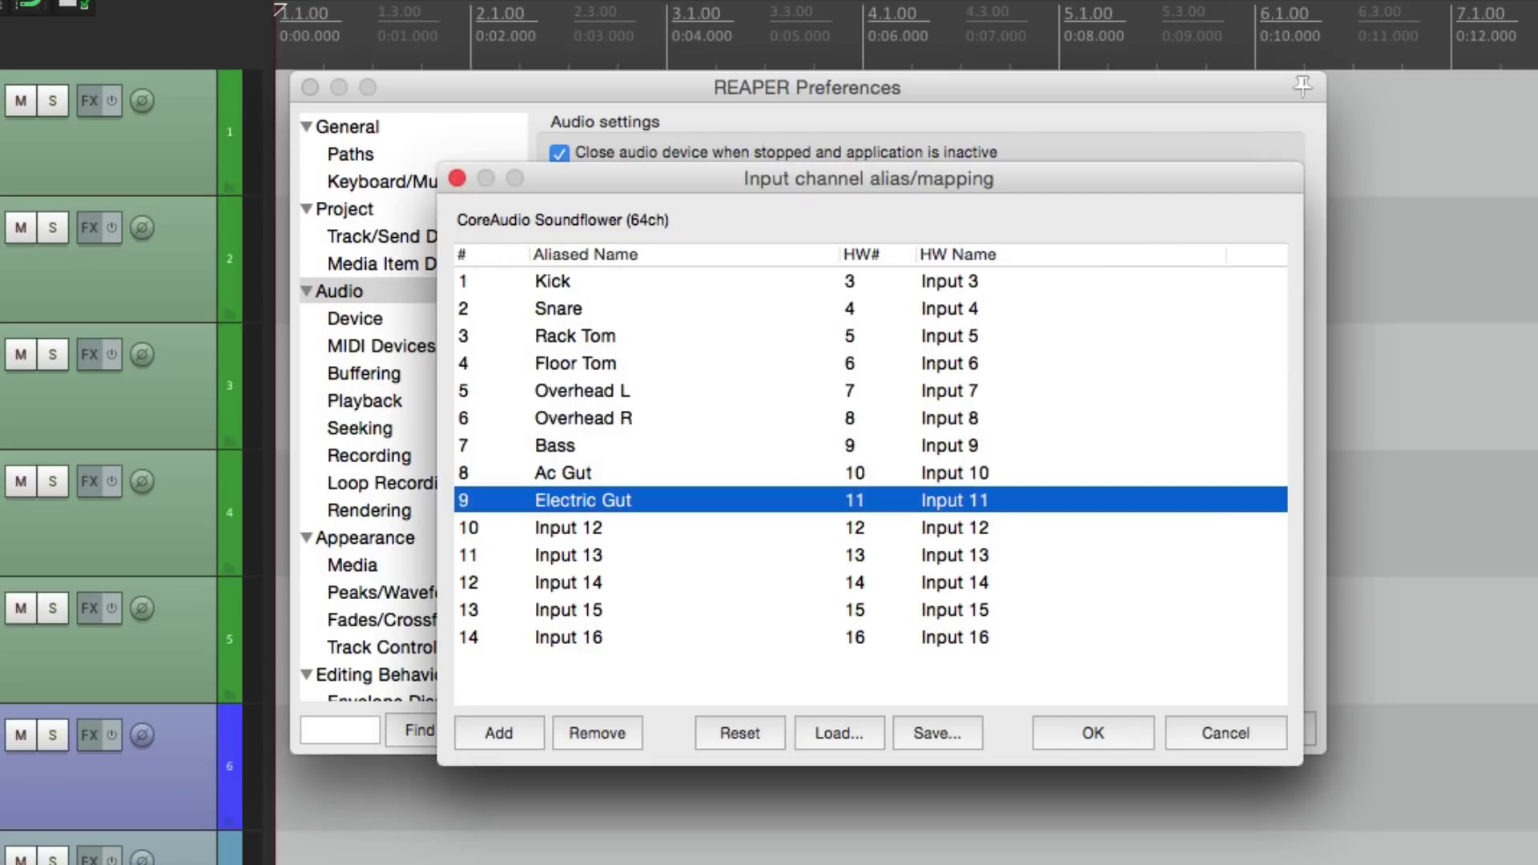
pyautogui.doubleClick(658, 523)
pyautogui.write('Vocal')
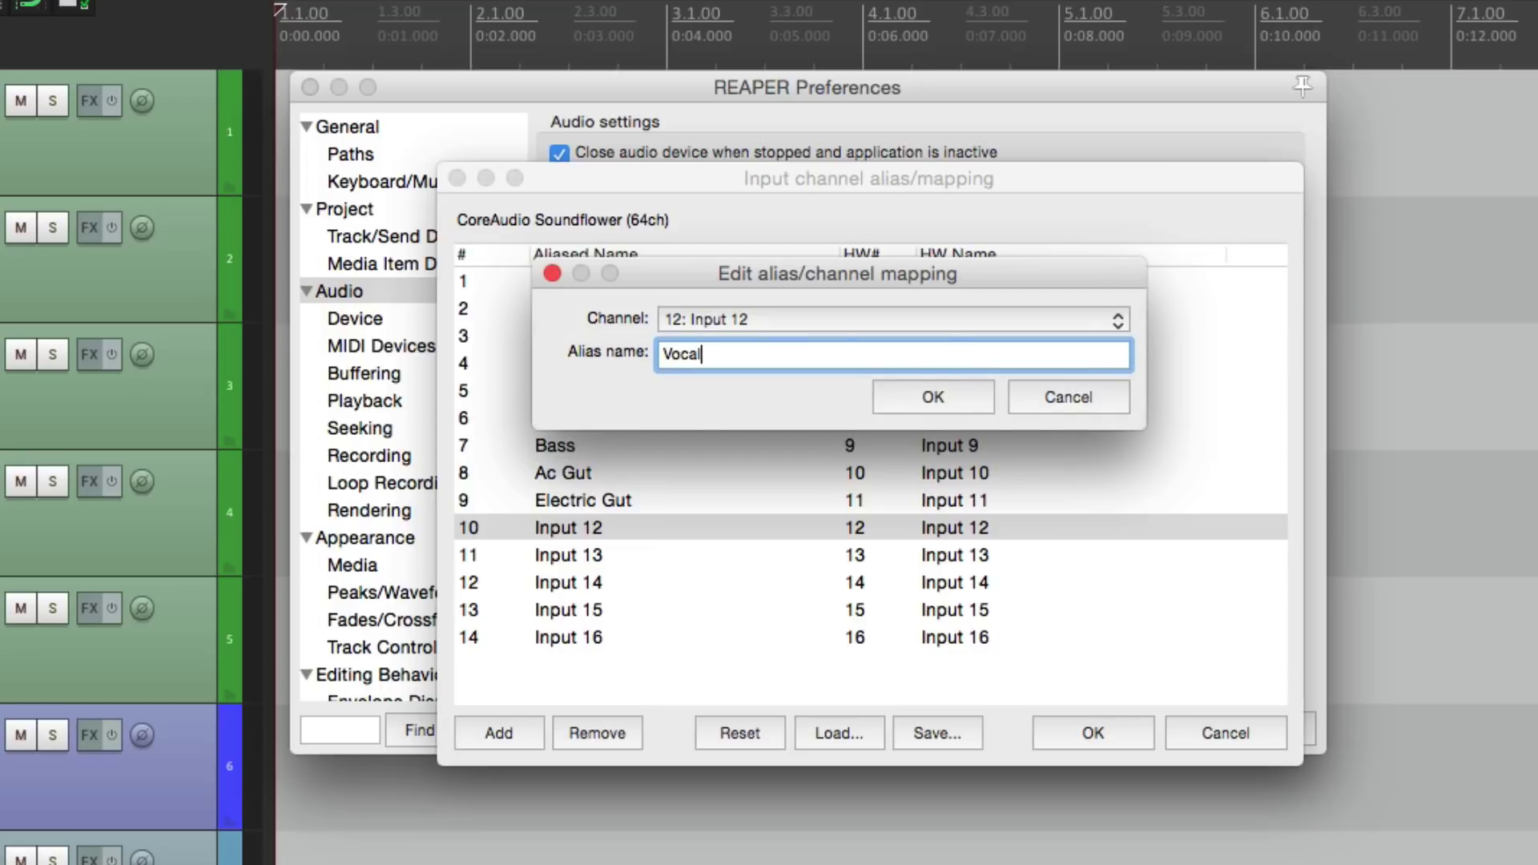
pyautogui.press('Return')
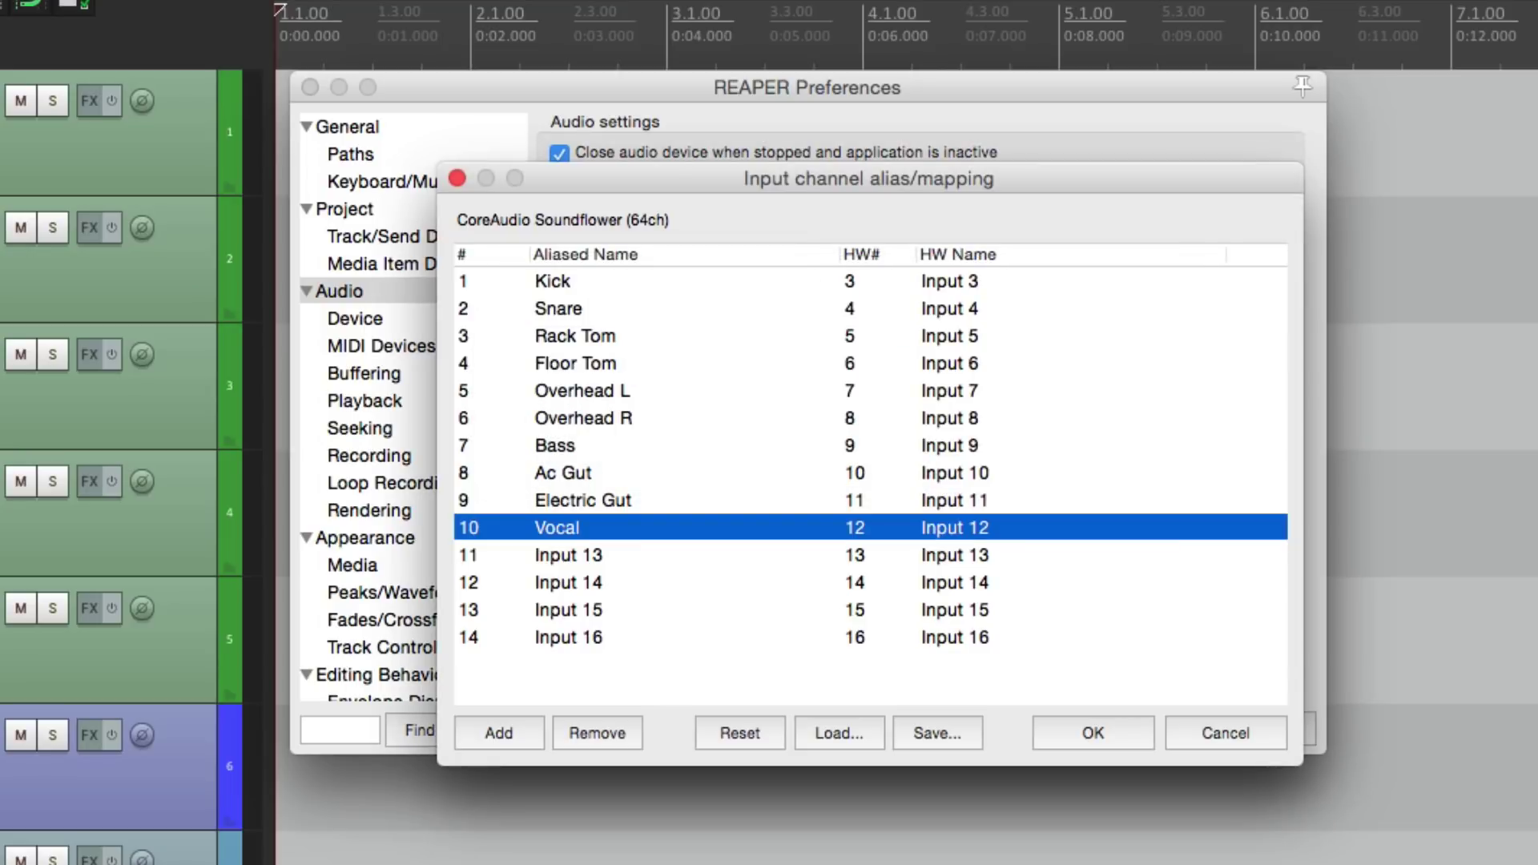
# Step: Remove the unused Input 13–16 rows and confirm the alias list and preferences
pyautogui.click(646, 553)
pyautogui.keyDown('shift'); pyautogui.click(652, 633); pyautogui.keyUp('shift')
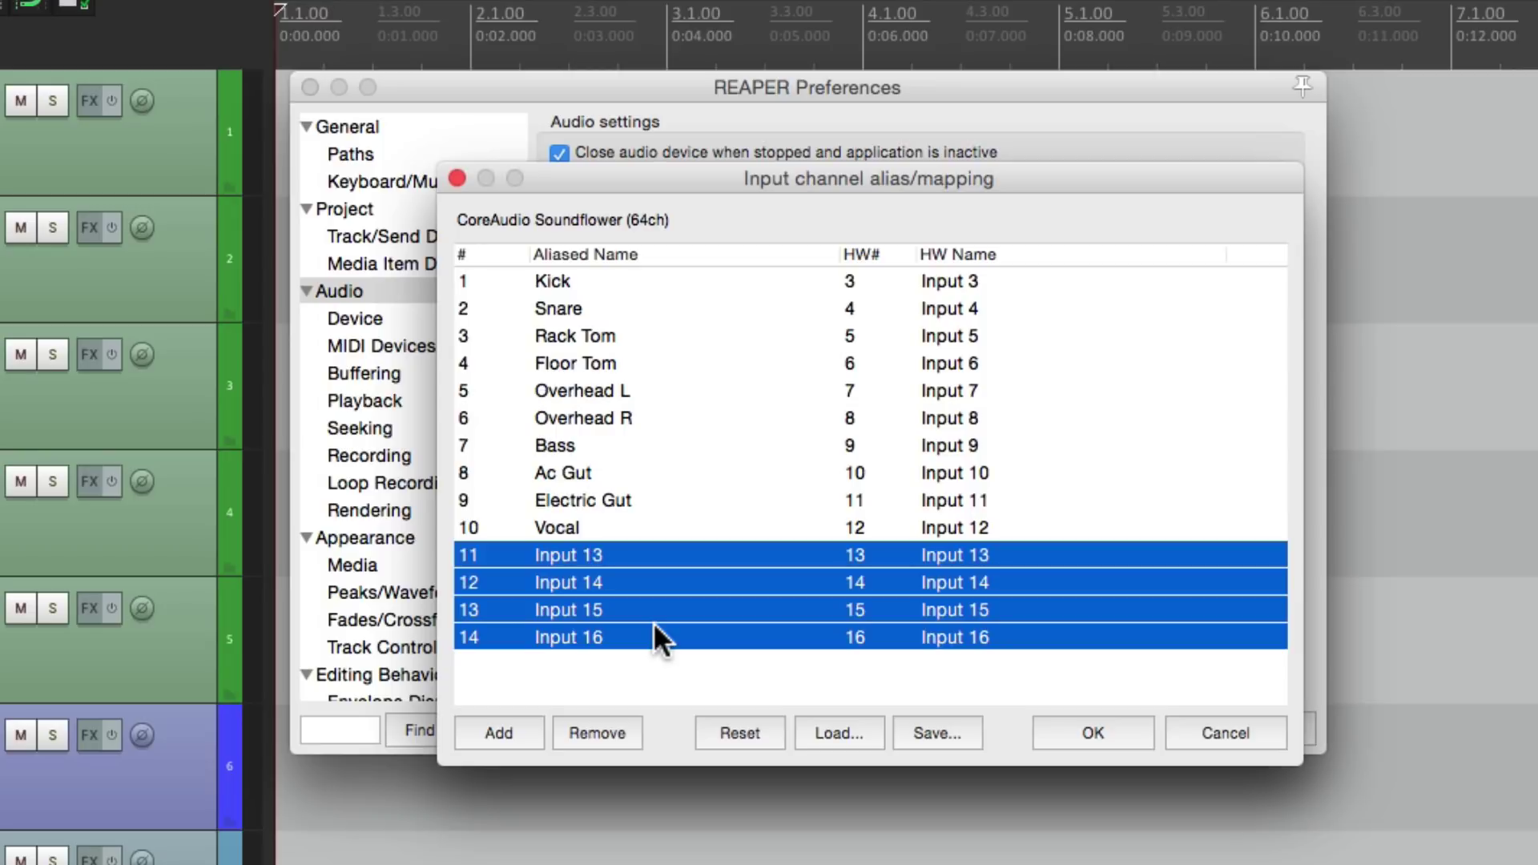
pyautogui.click(614, 731)
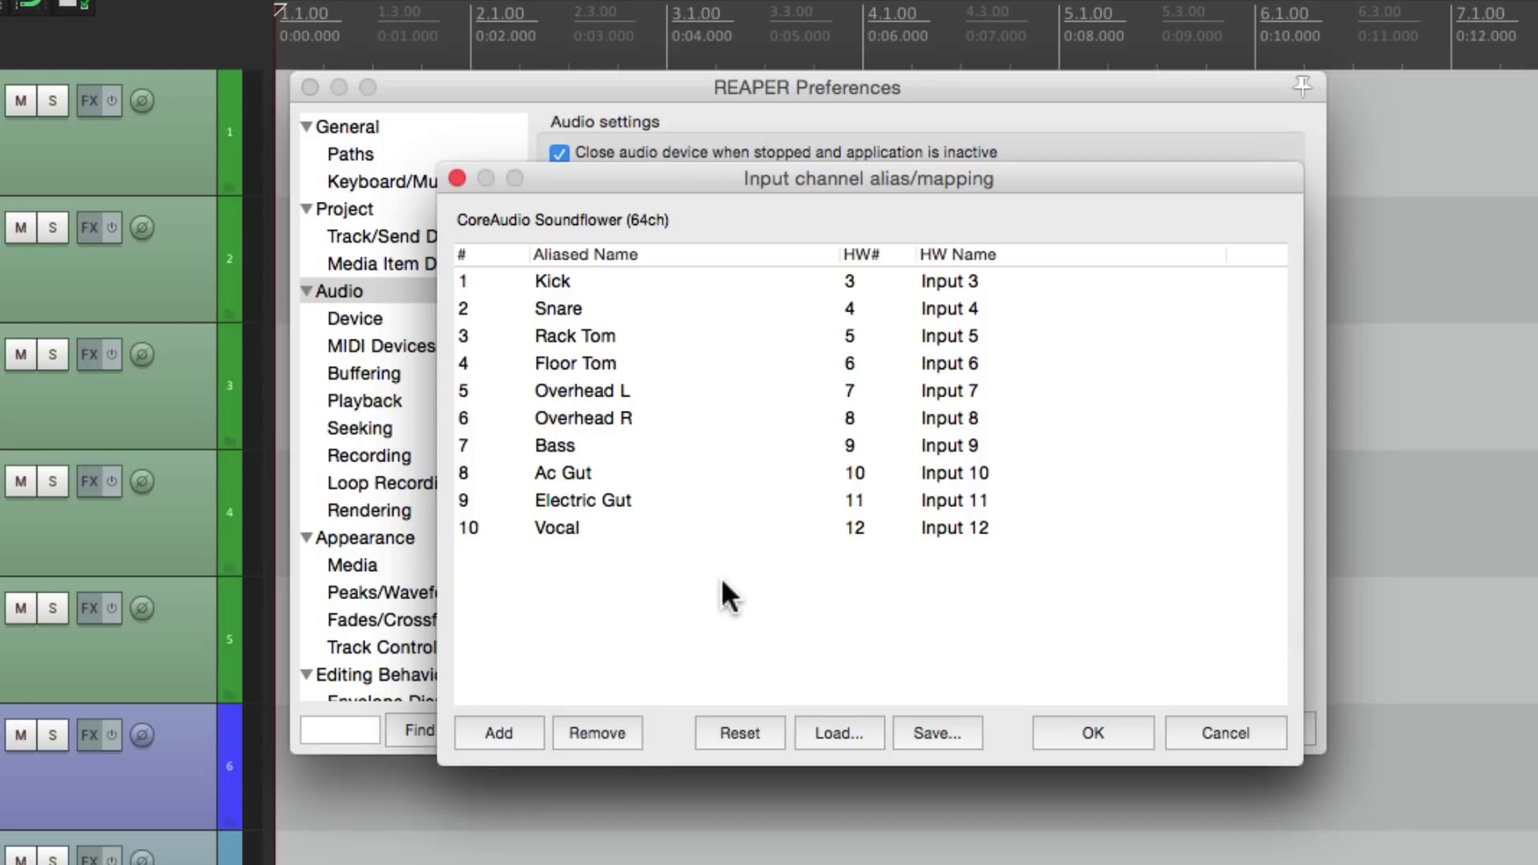
pyautogui.click(1090, 729)
pyautogui.click(1074, 729)
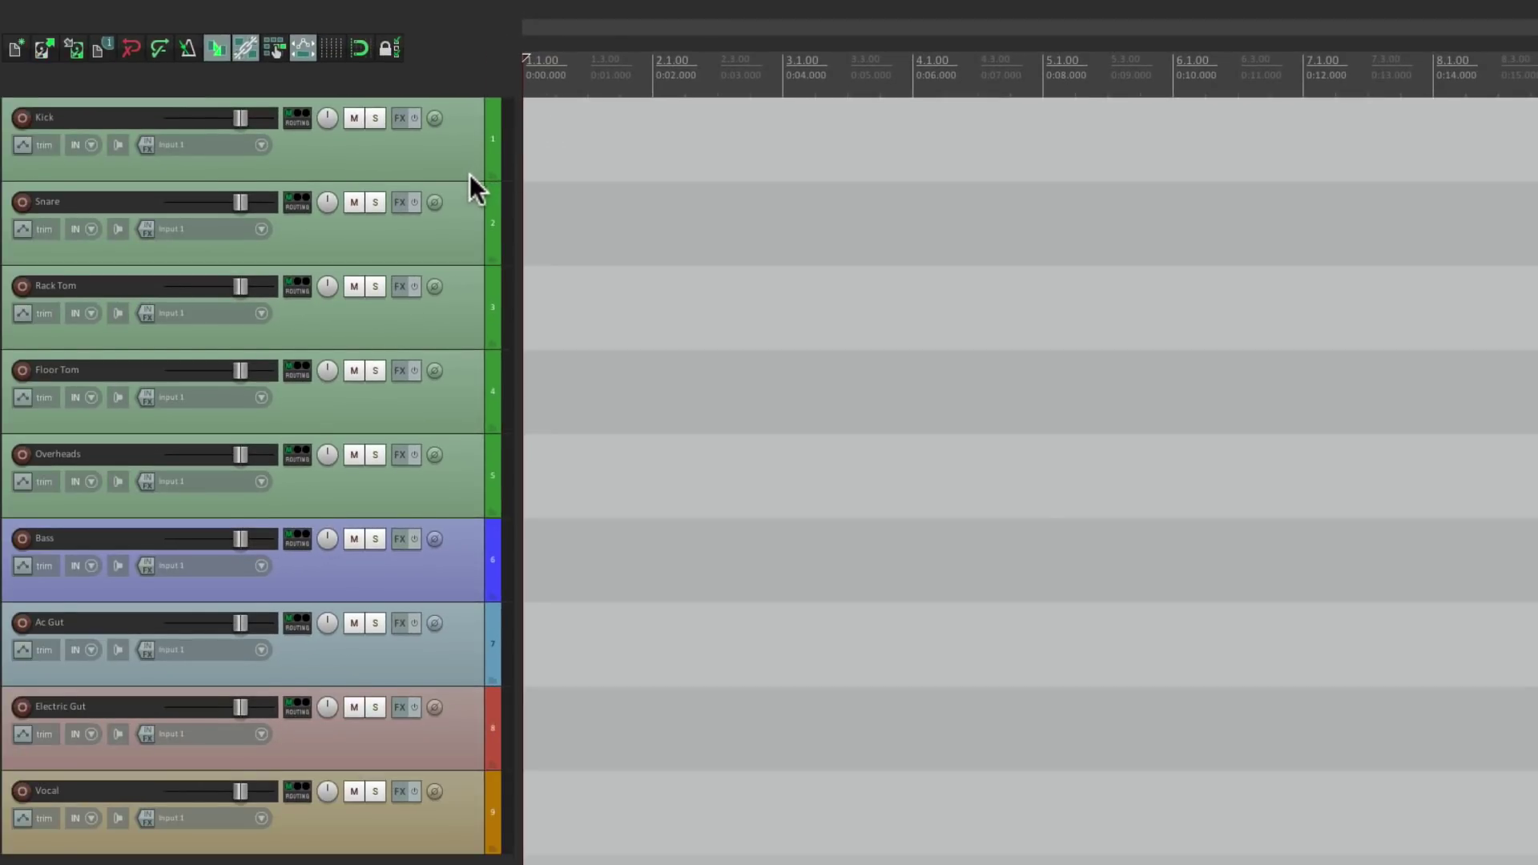
# Step: Set the Kick, Snare, Rack Tom and Floor Tom tracks to their matching aliased mono inputs
pyautogui.moveTo(470, 183); pyautogui.dragTo(464, 380)
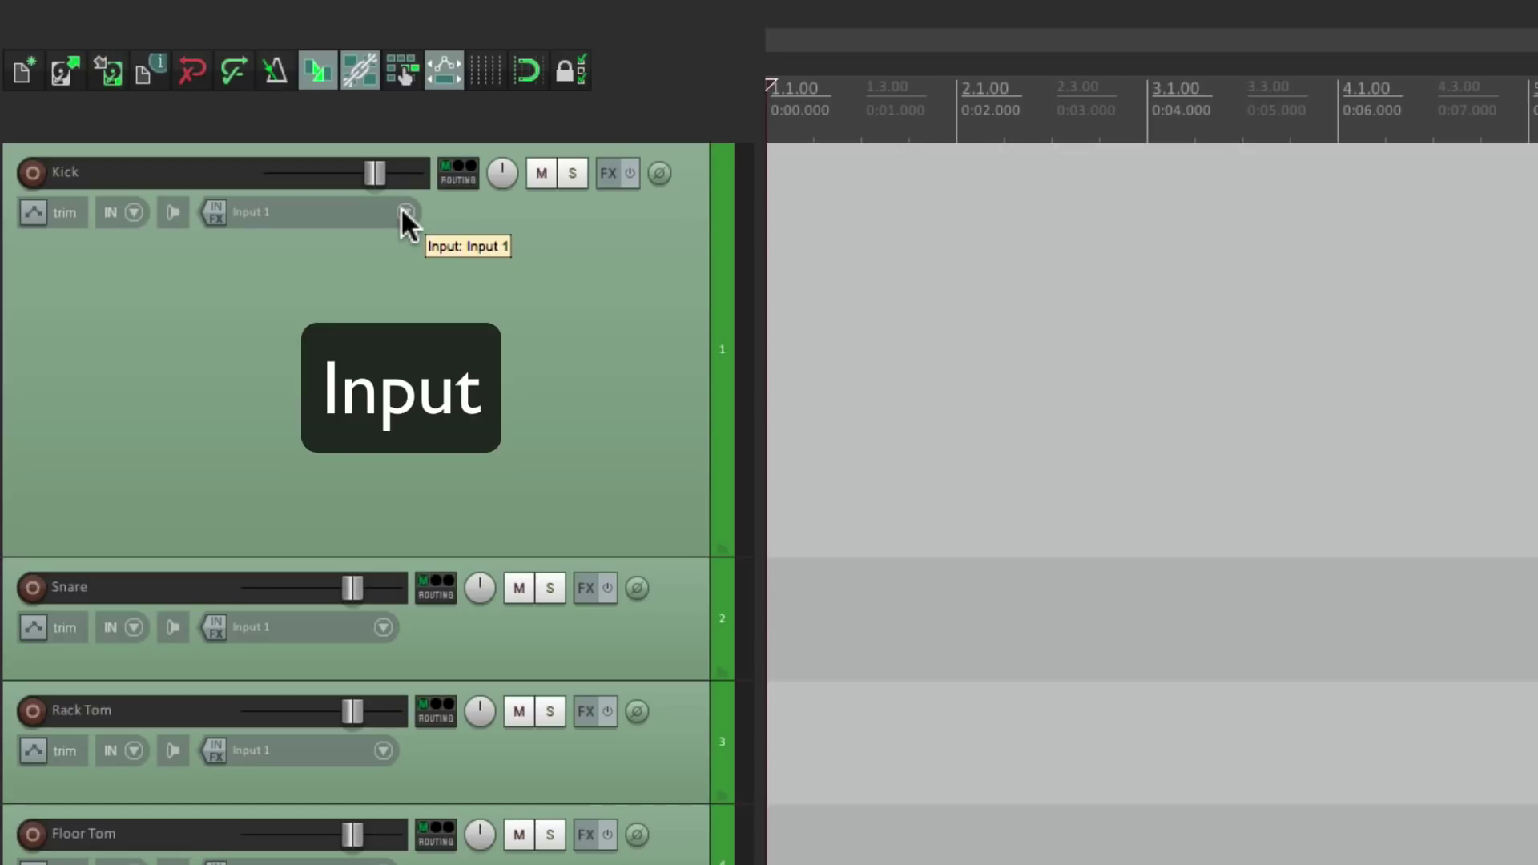
pyautogui.click(403, 211)
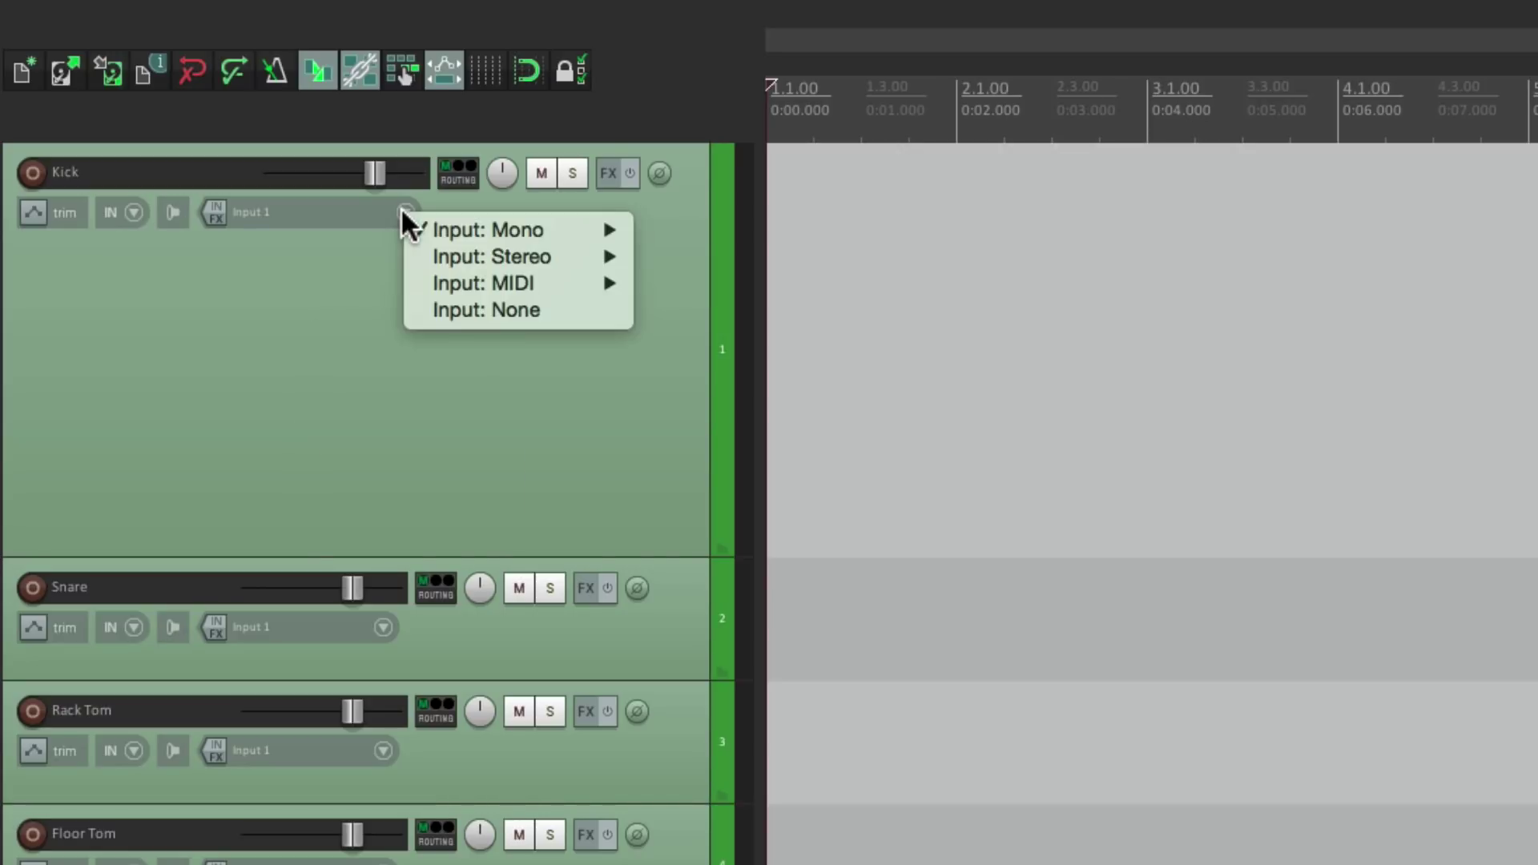
pyautogui.moveTo(413, 229)
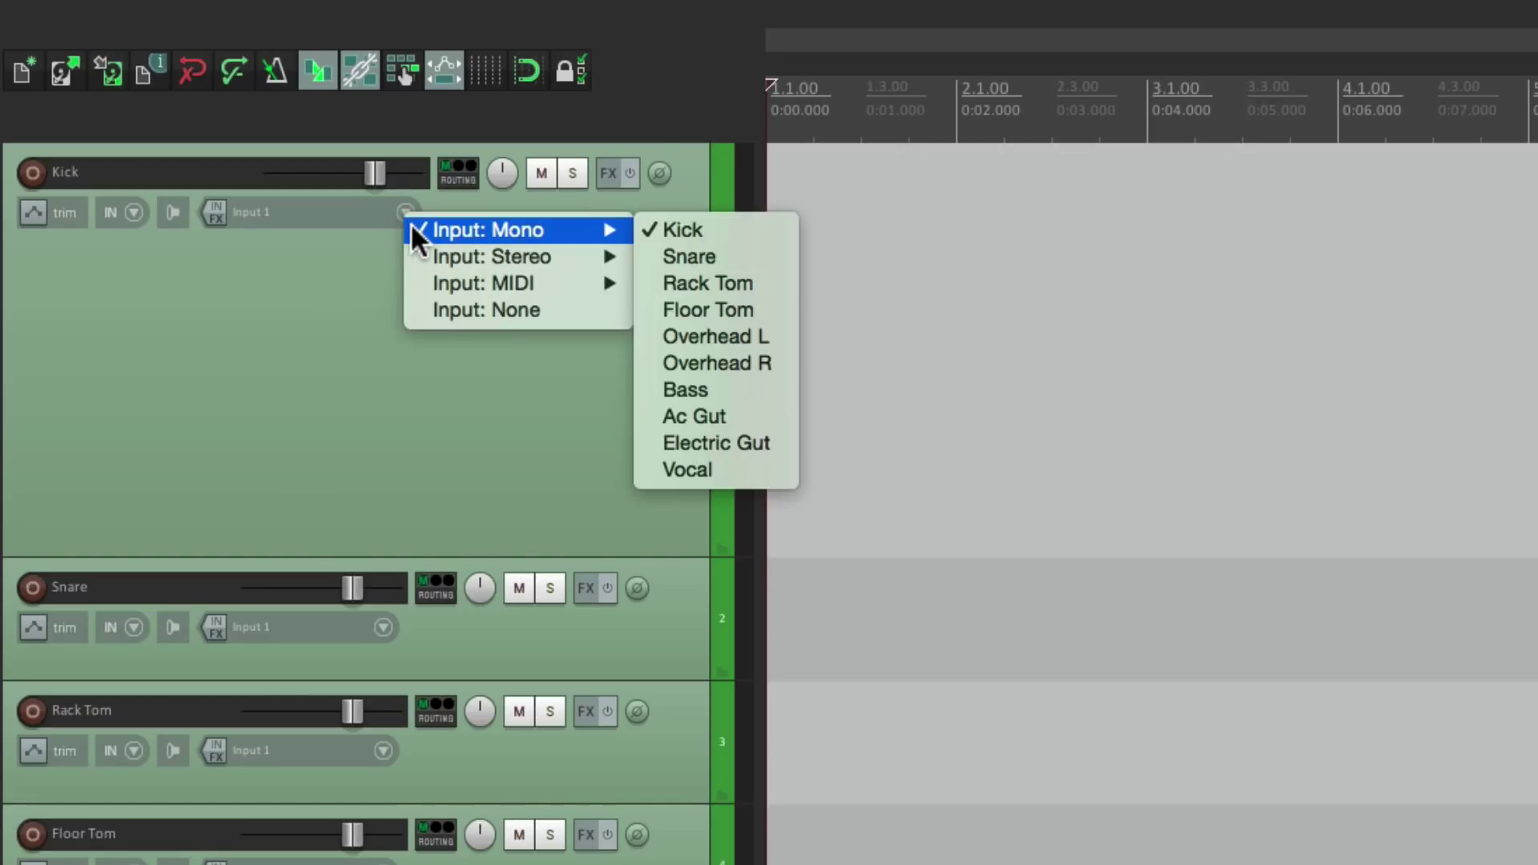
pyautogui.click(740, 237)
pyautogui.click(383, 626)
pyautogui.moveTo(440, 642)
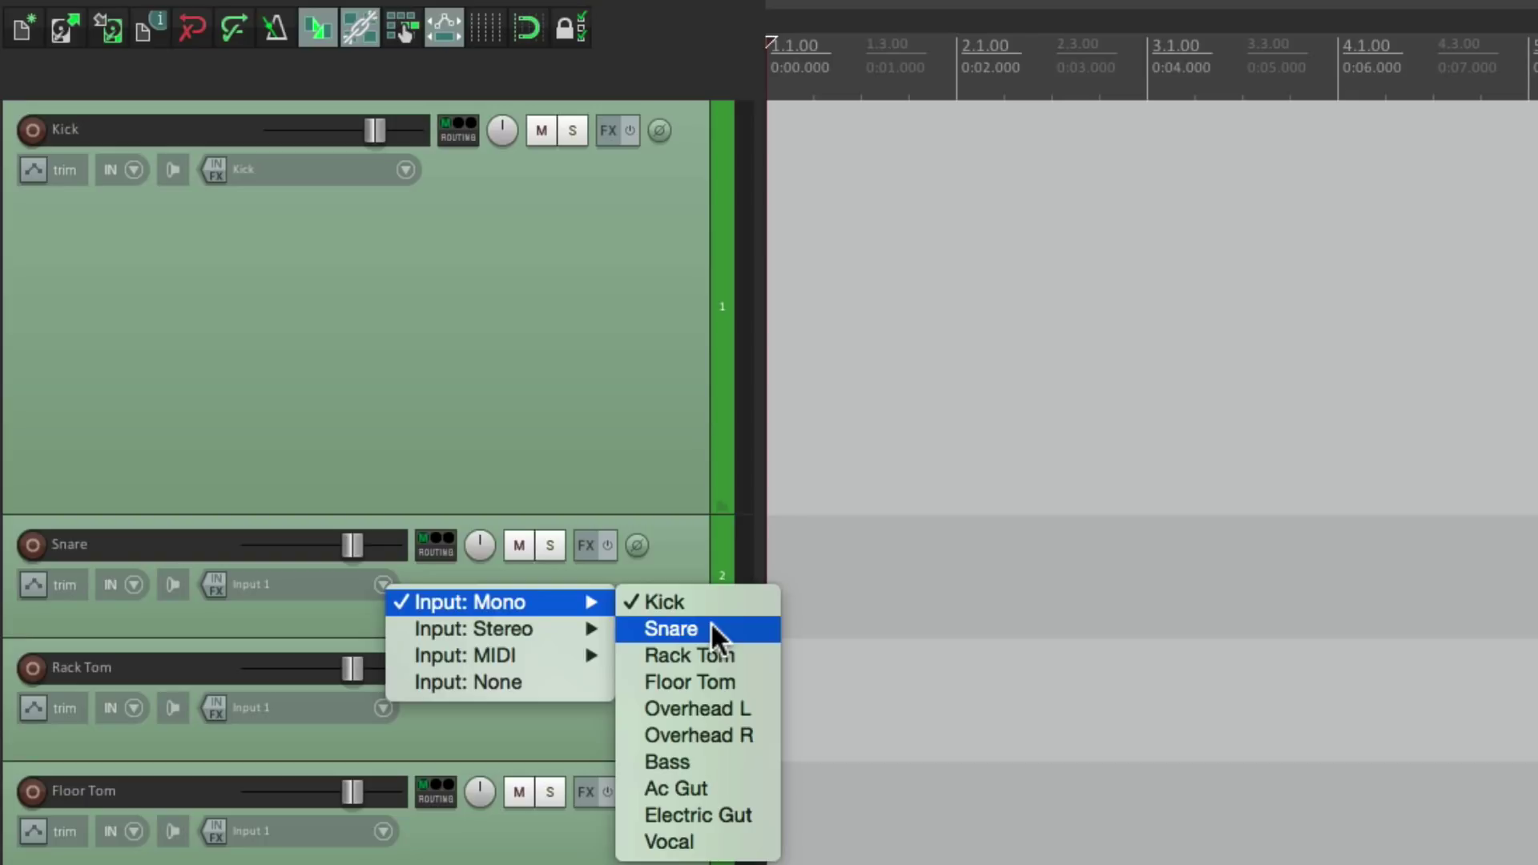
pyautogui.click(711, 627)
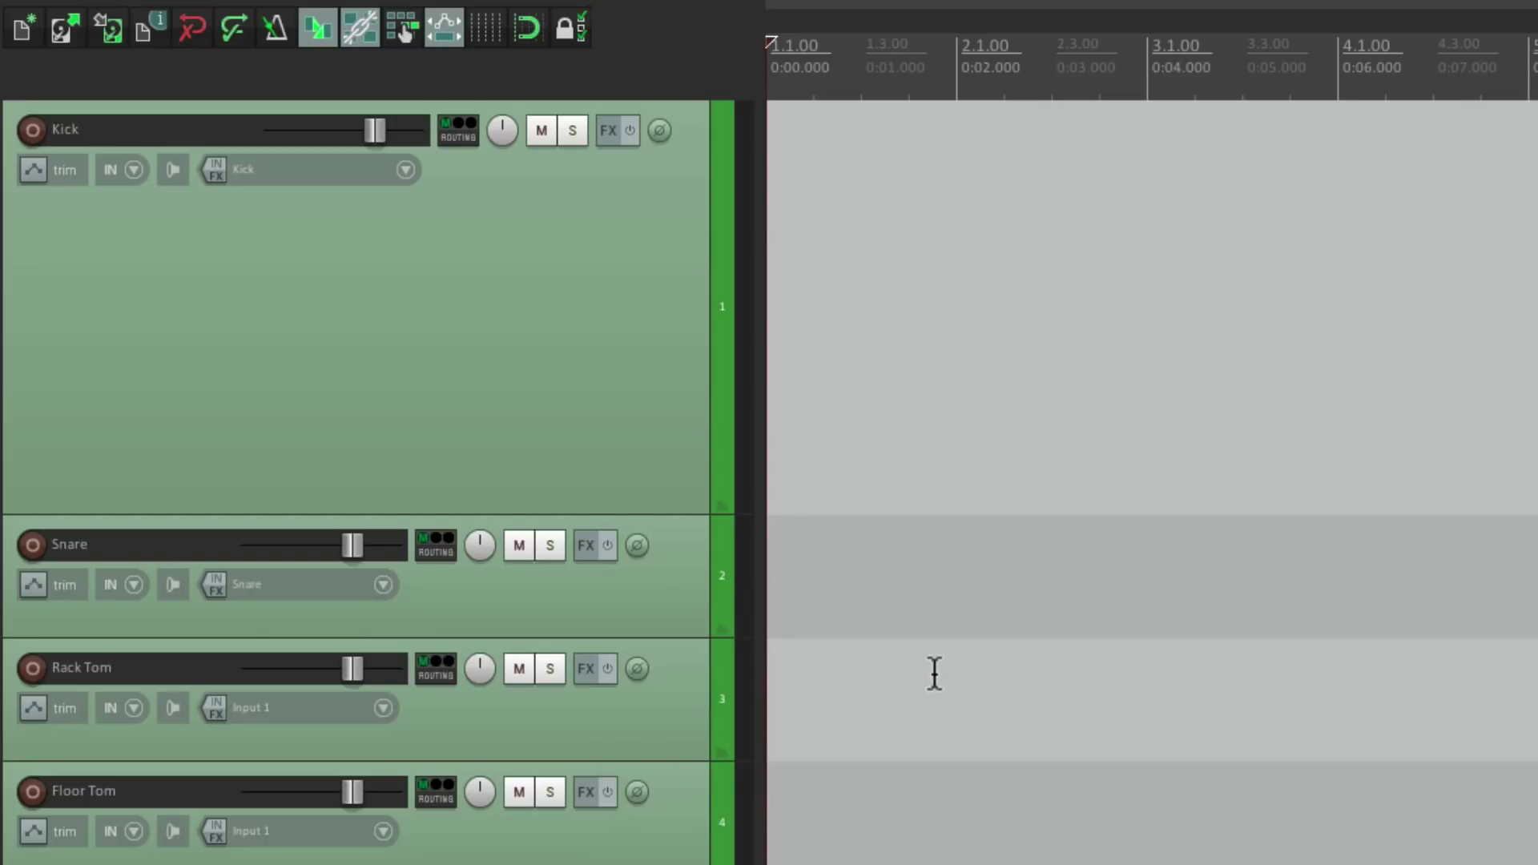
pyautogui.scroll(-3, 934, 673)
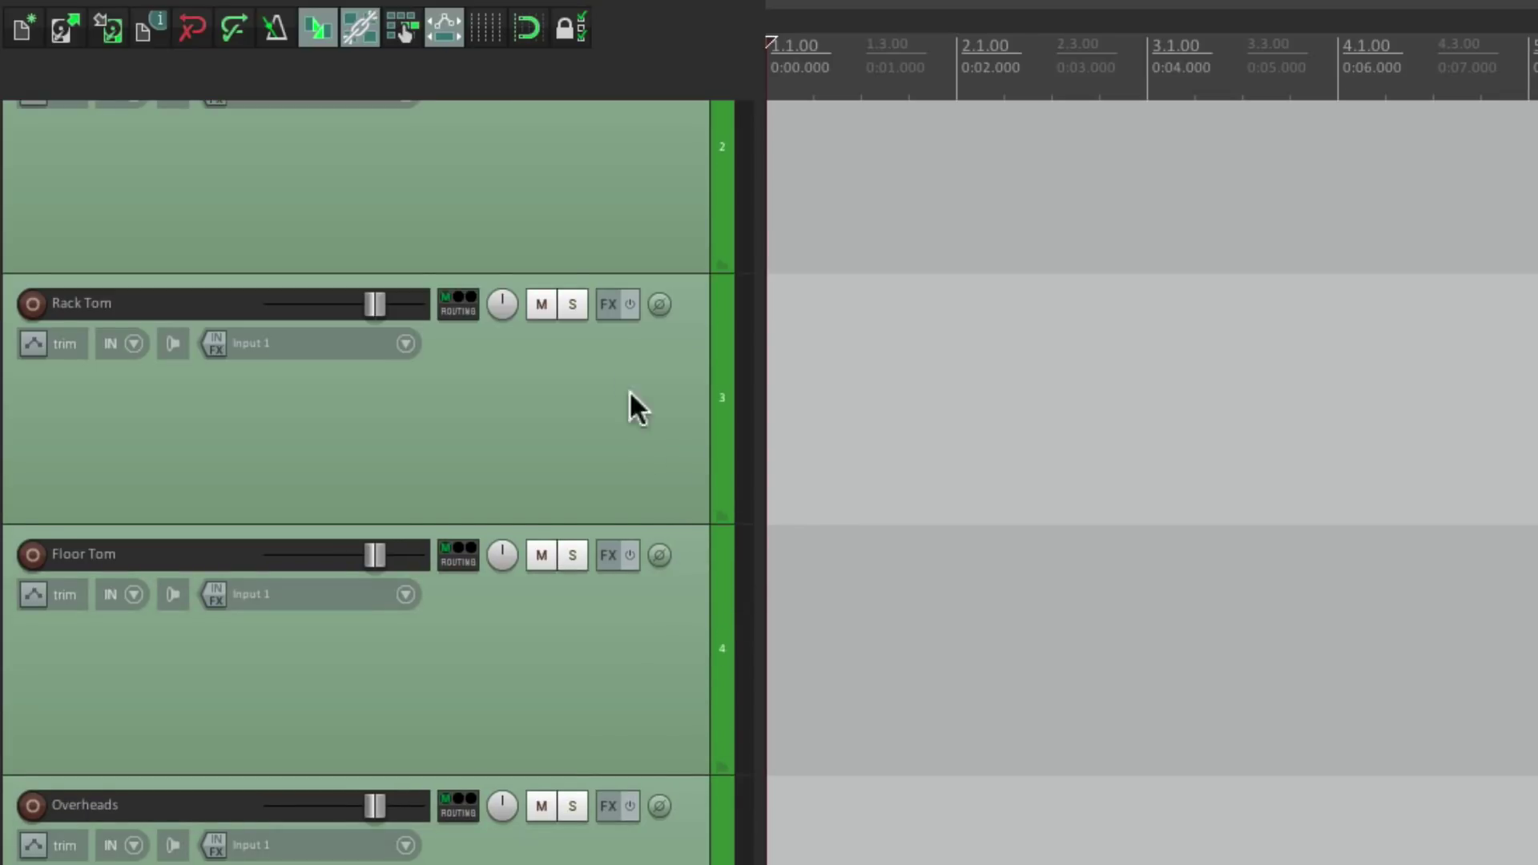
pyautogui.click(405, 344)
pyautogui.moveTo(415, 358)
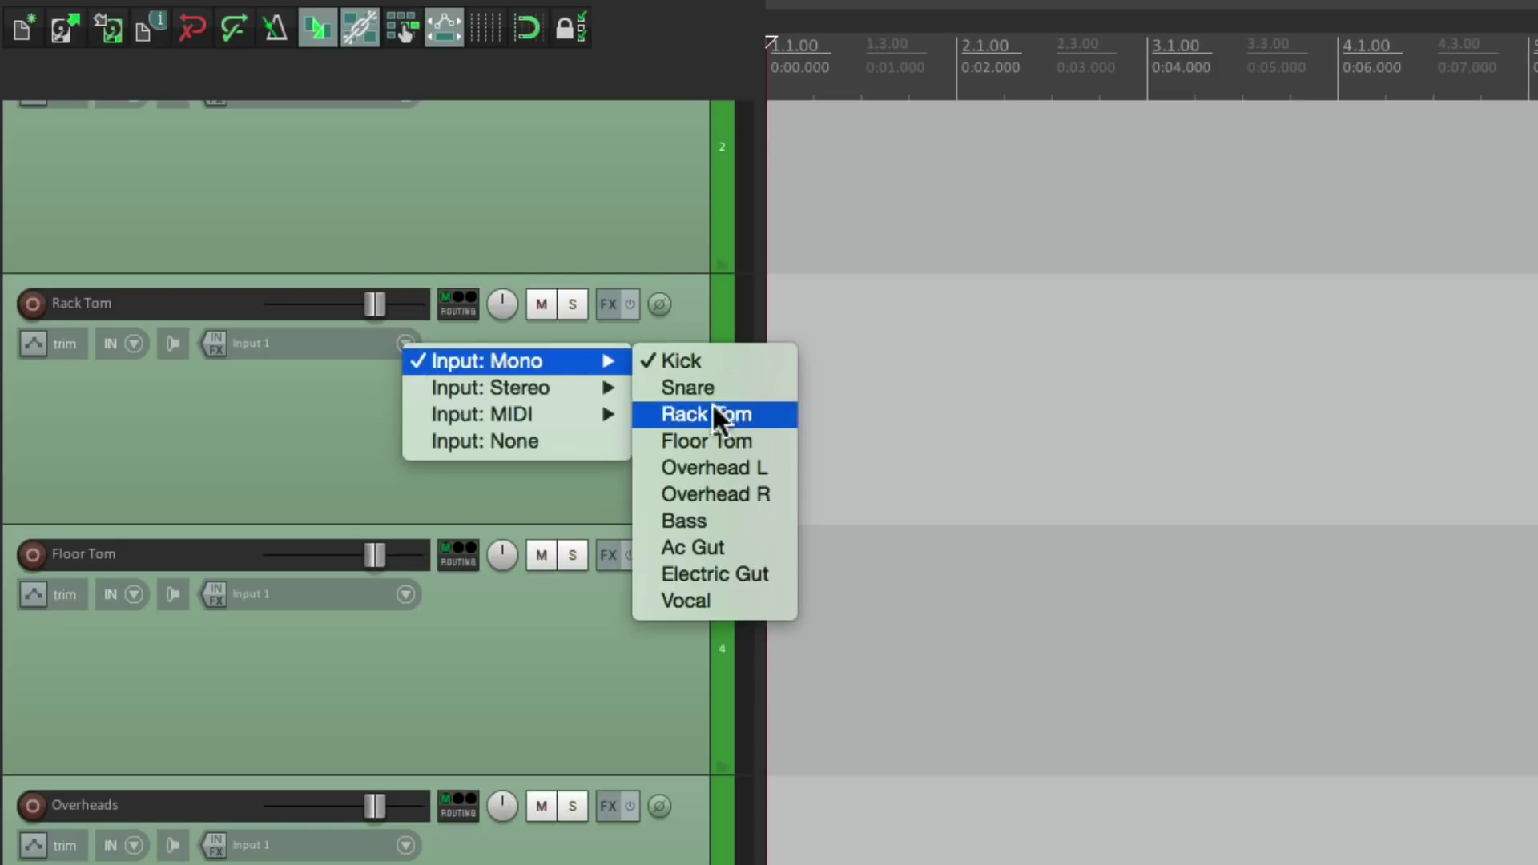
pyautogui.click(757, 412)
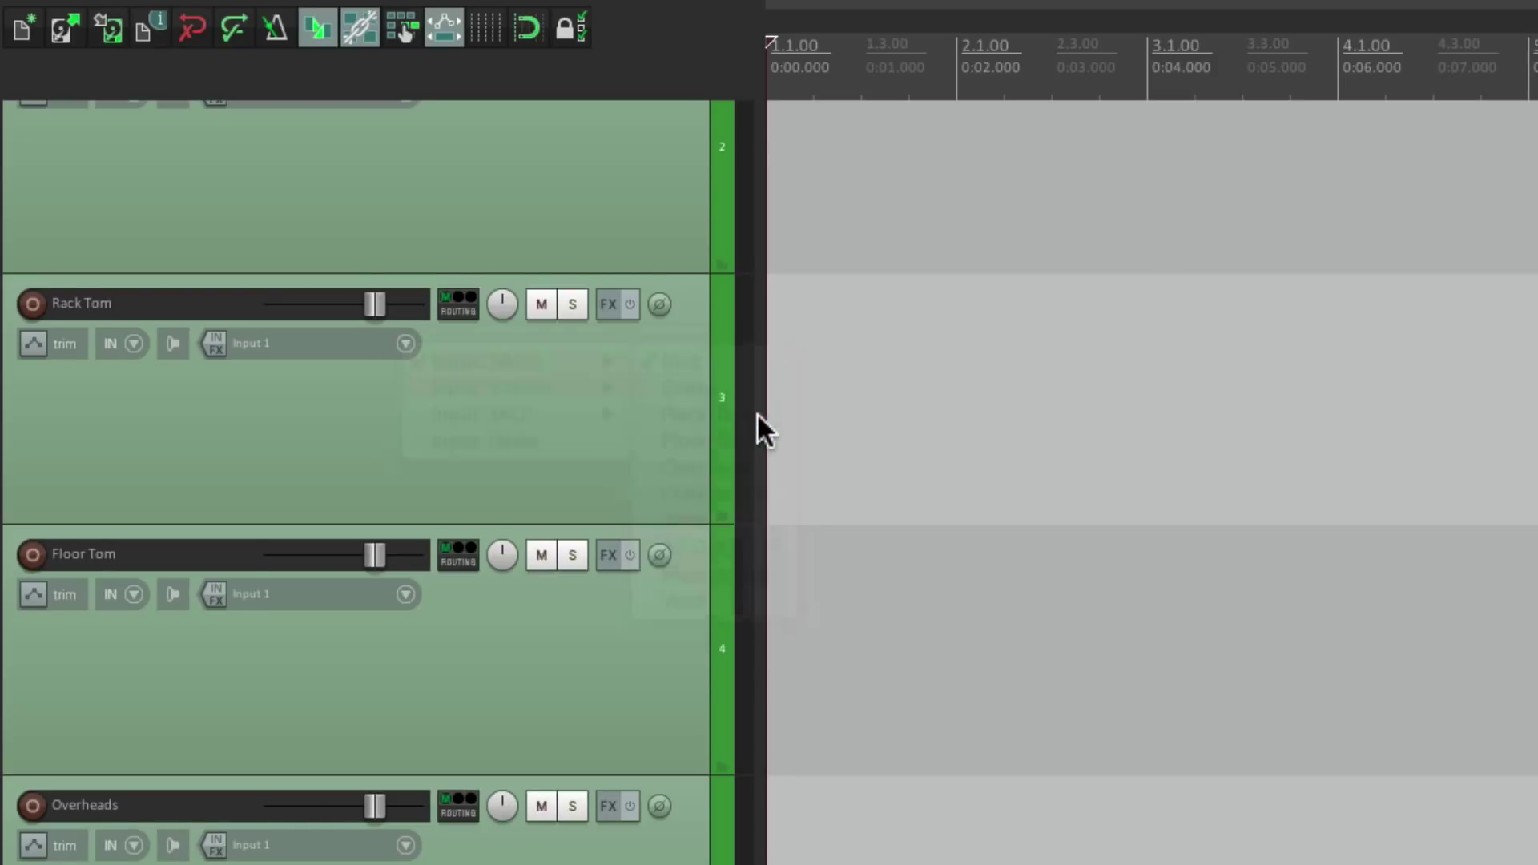
pyautogui.click(415, 597)
pyautogui.moveTo(433, 599)
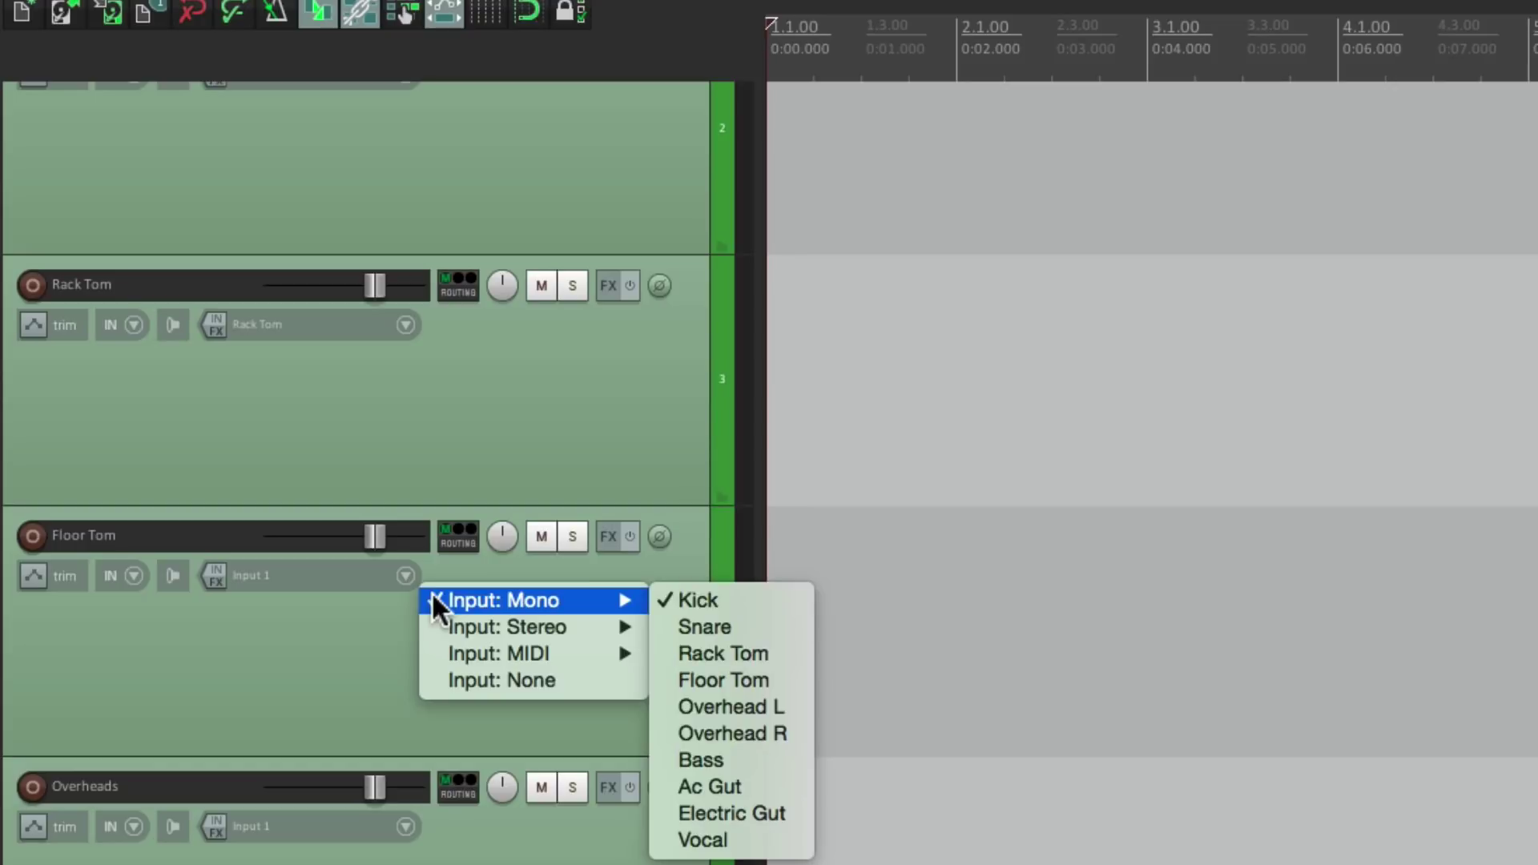
pyautogui.click(786, 670)
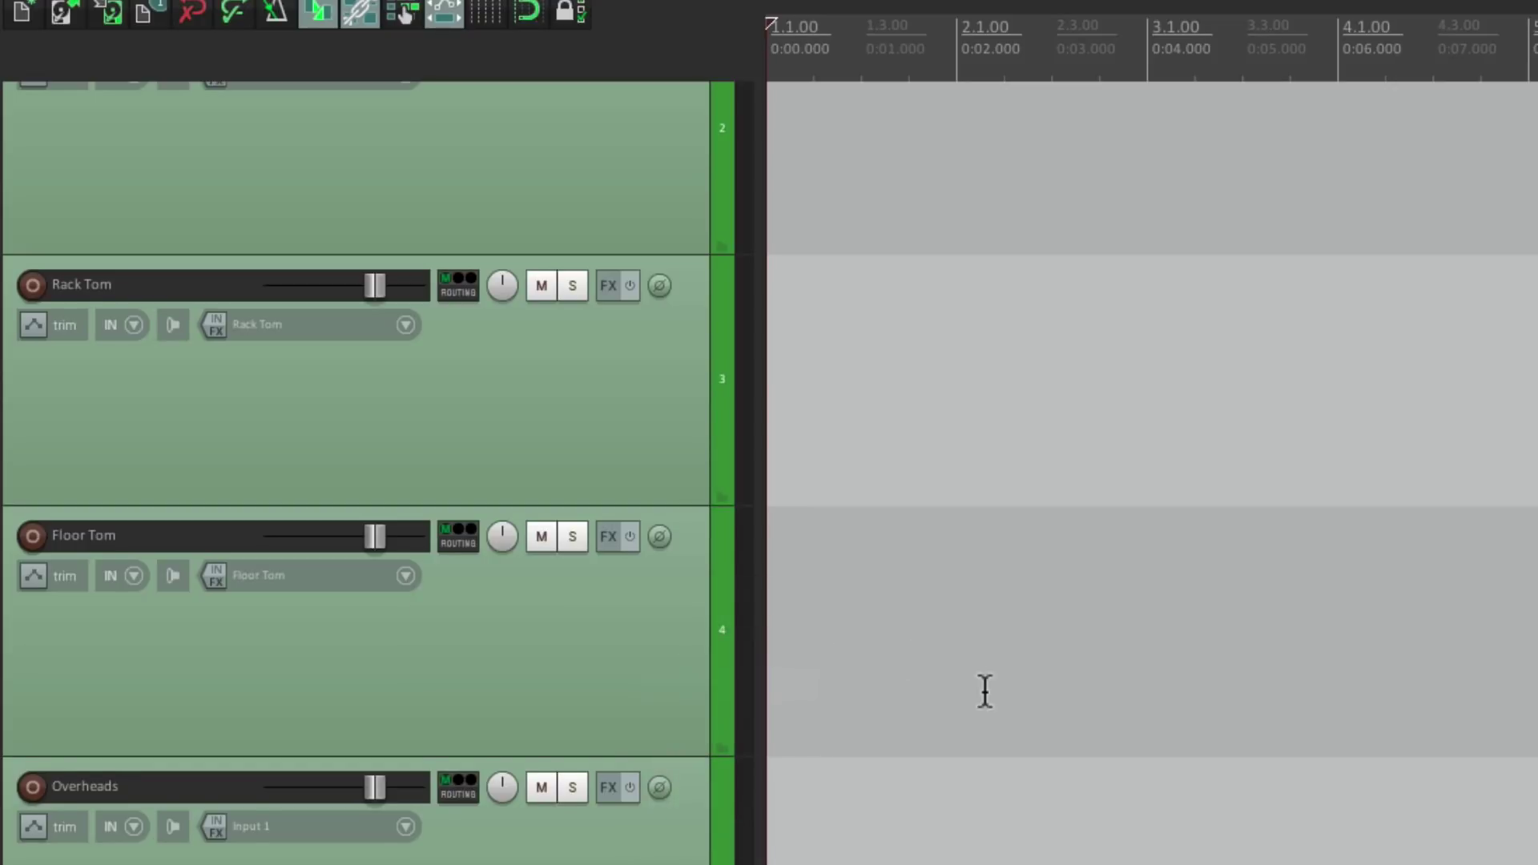
# Step: Route Overheads to the Overhead L/Overhead R stereo pair and Bass to the Bass input
pyautogui.scroll(-4, 985, 691)
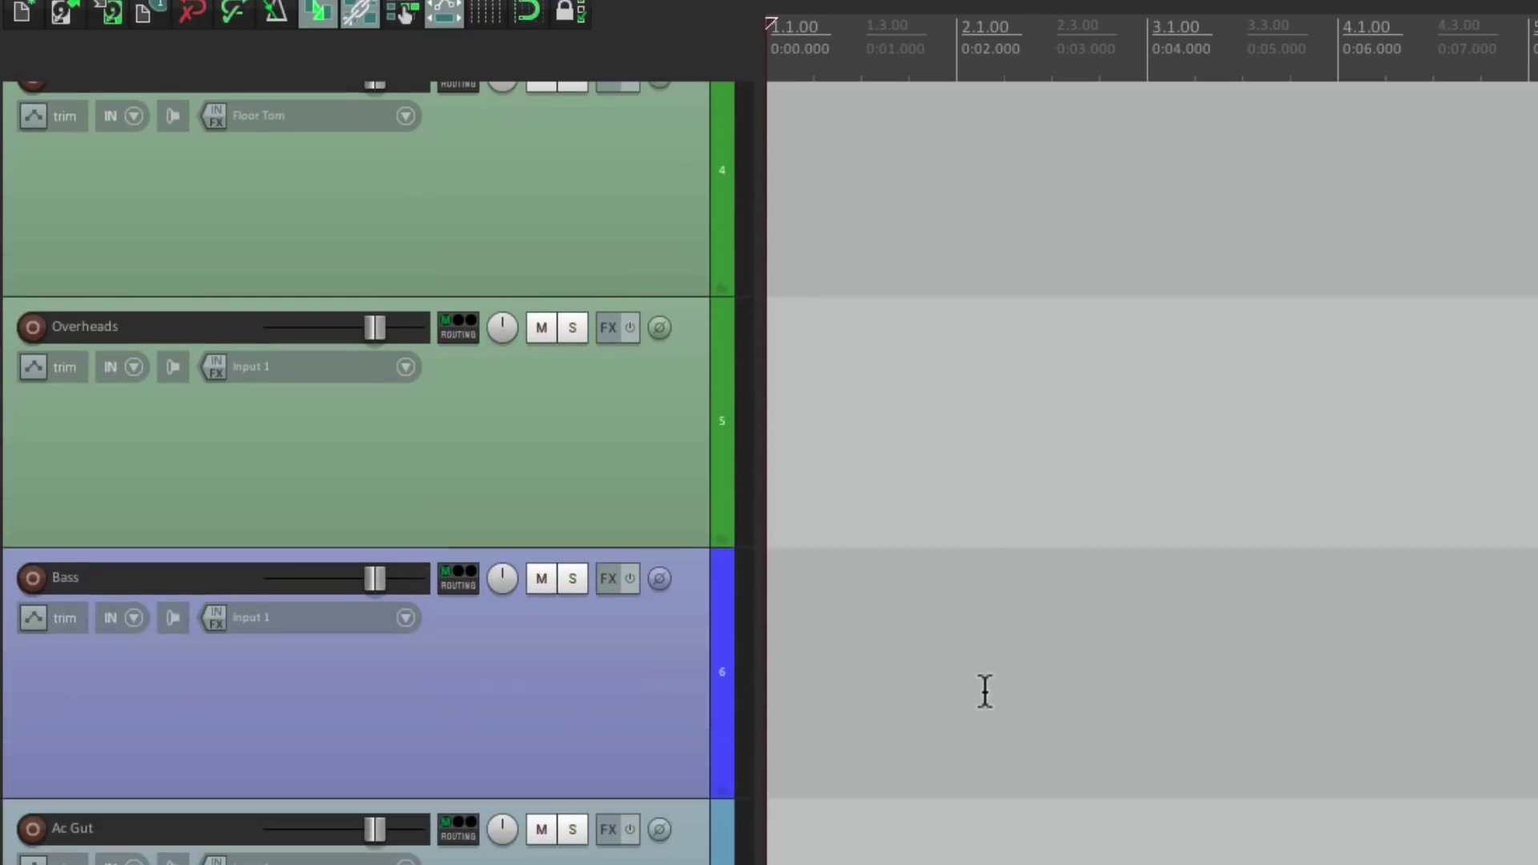
pyautogui.click(401, 369)
pyautogui.moveTo(411, 417)
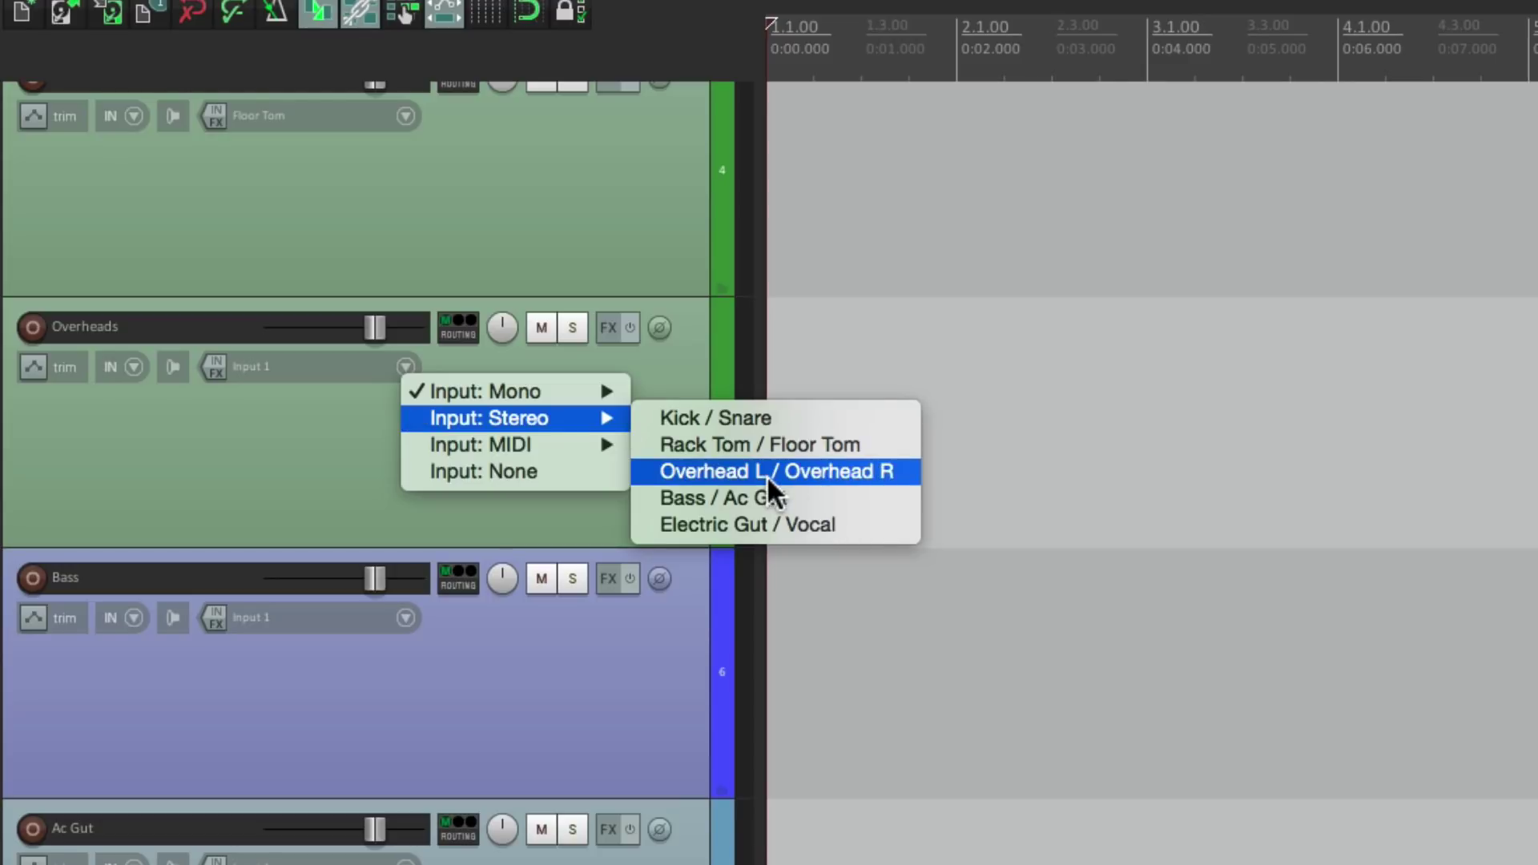
pyautogui.click(848, 471)
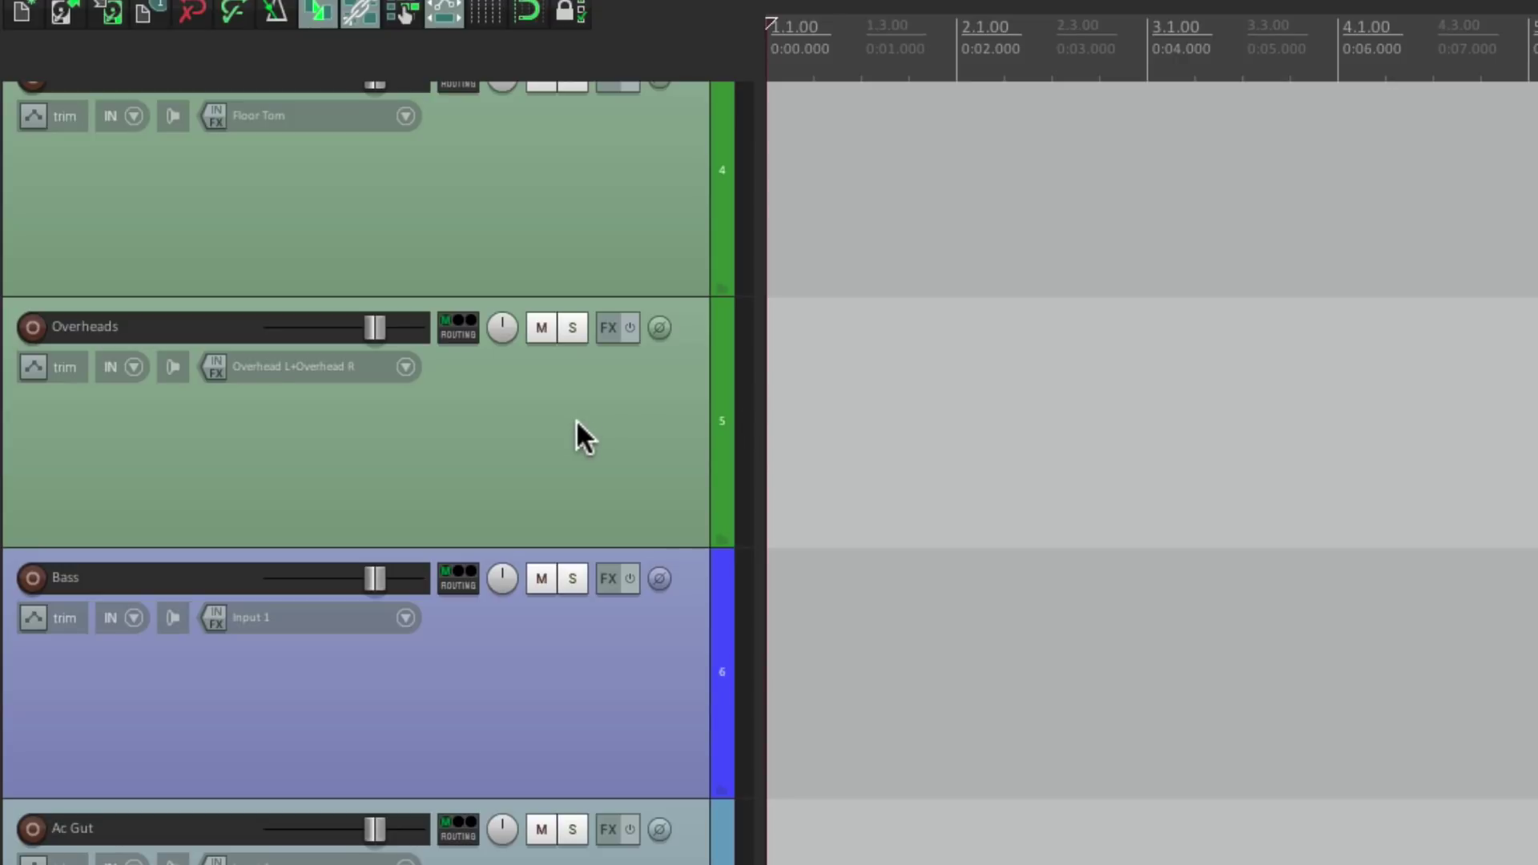
pyautogui.scroll(-3, 641, 657)
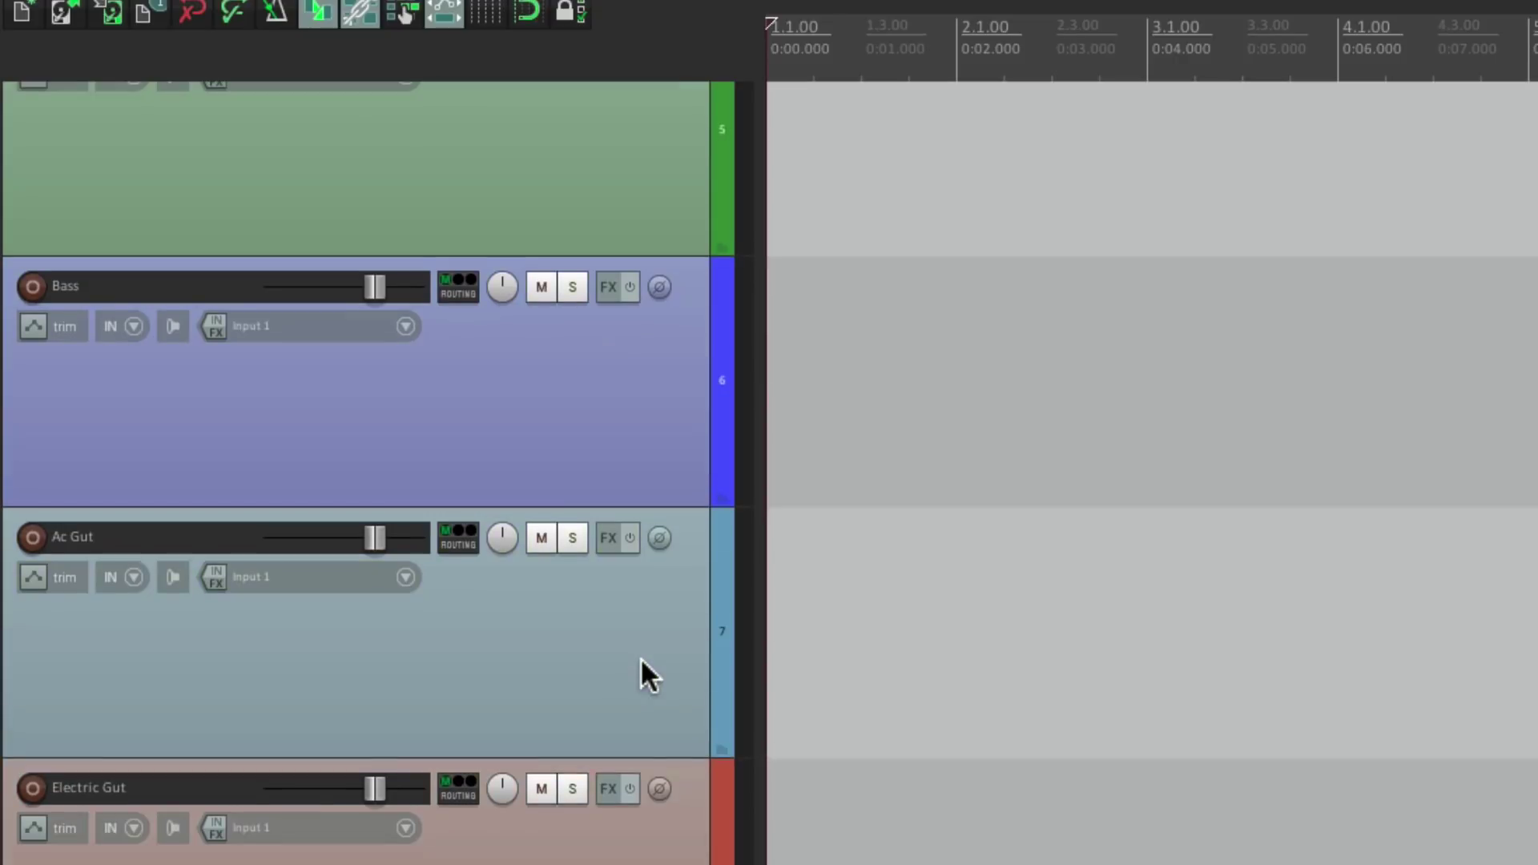
pyautogui.click(402, 325)
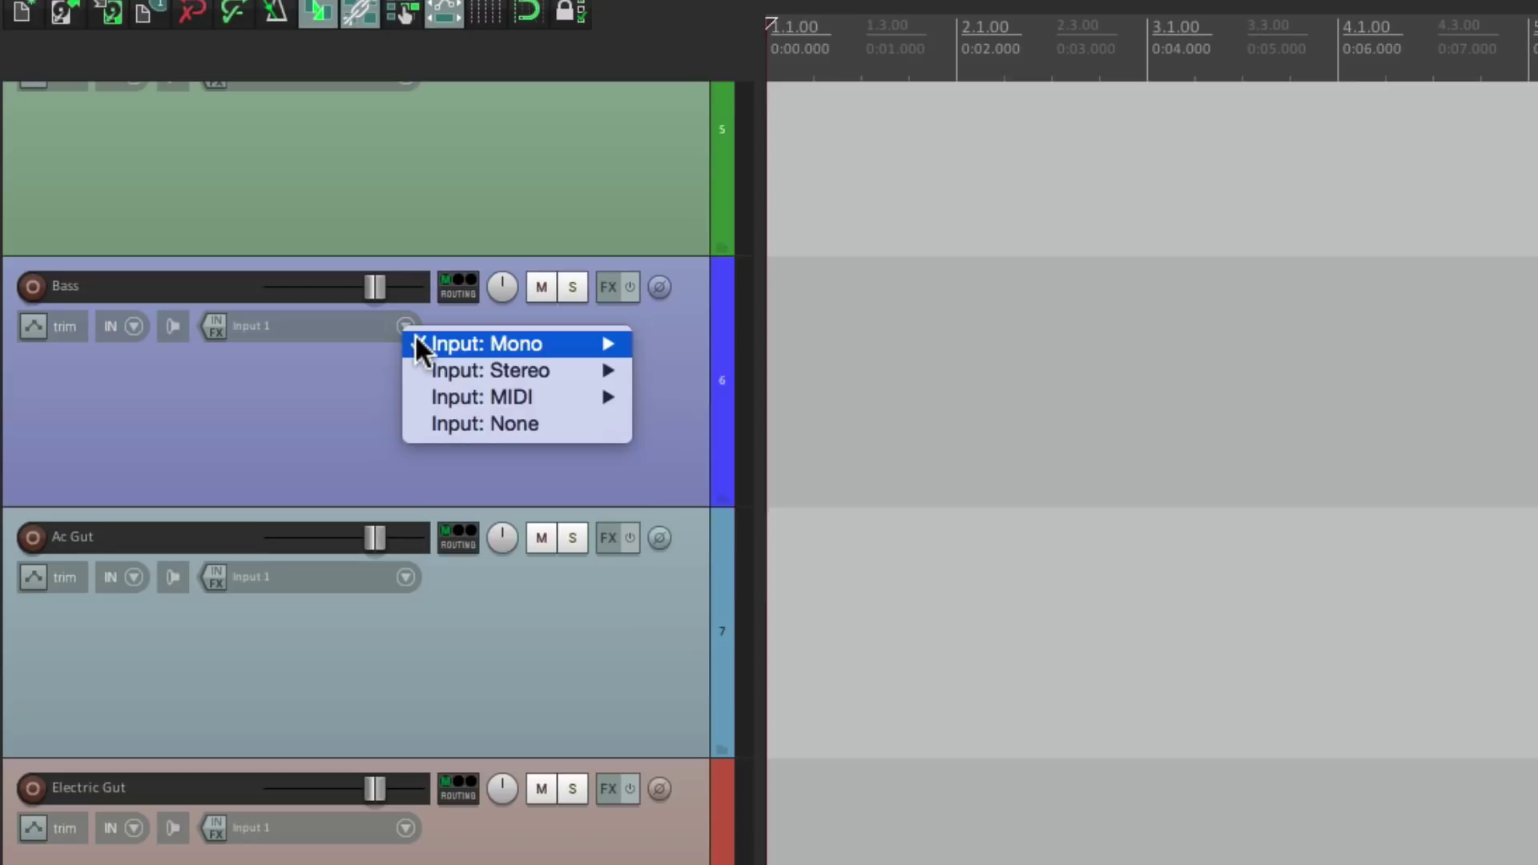
pyautogui.moveTo(417, 343)
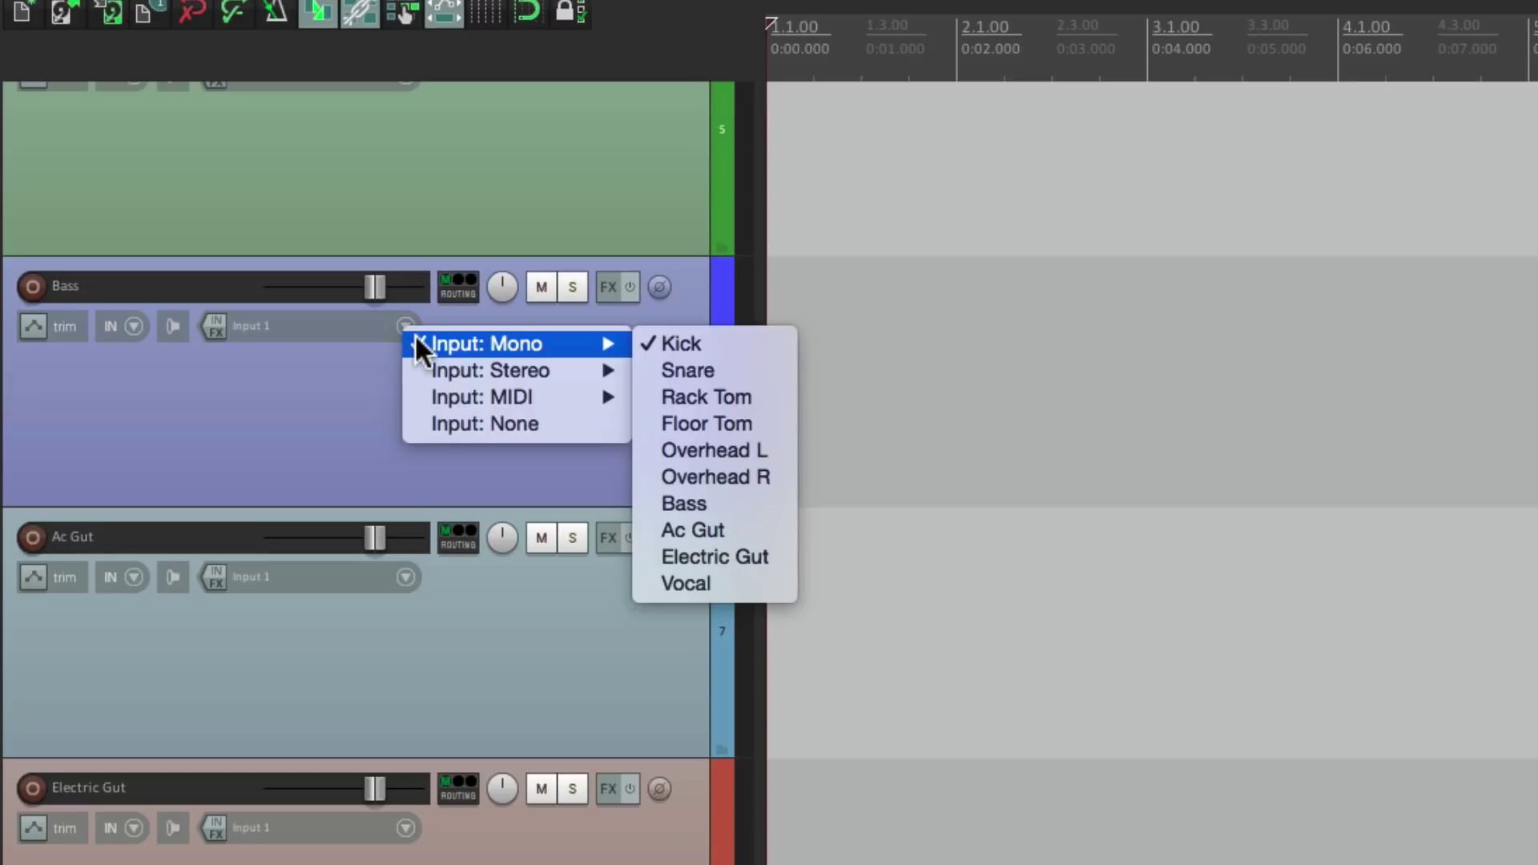
pyautogui.click(742, 500)
# Step: Set Ac Gut and Electric Gut to their matching inputs and begin choosing Vocal's input
pyautogui.scroll(-2, 436, 424)
pyautogui.click(406, 426)
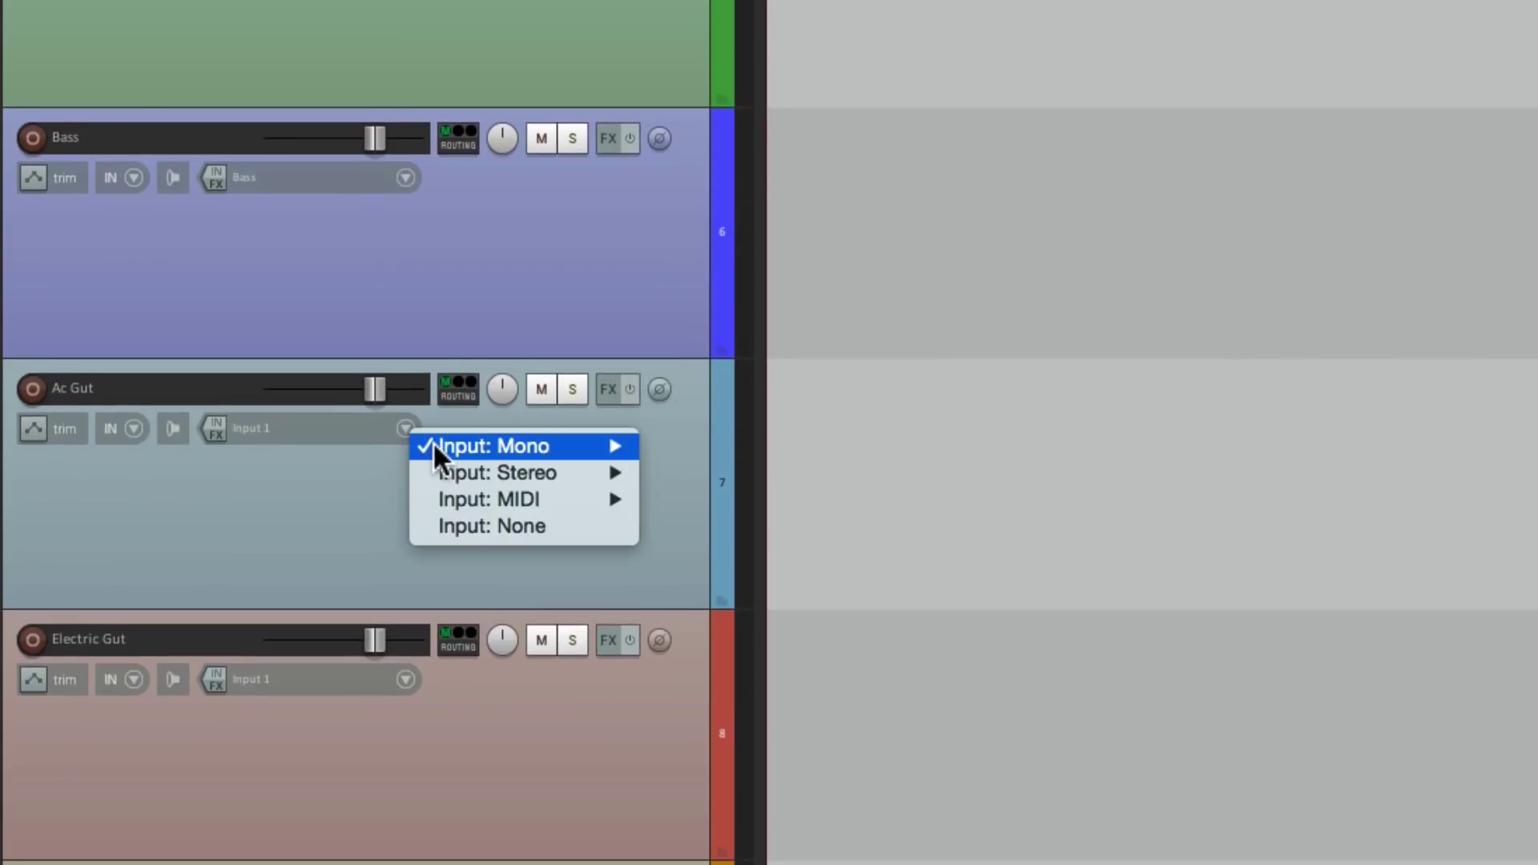
pyautogui.moveTo(482, 445)
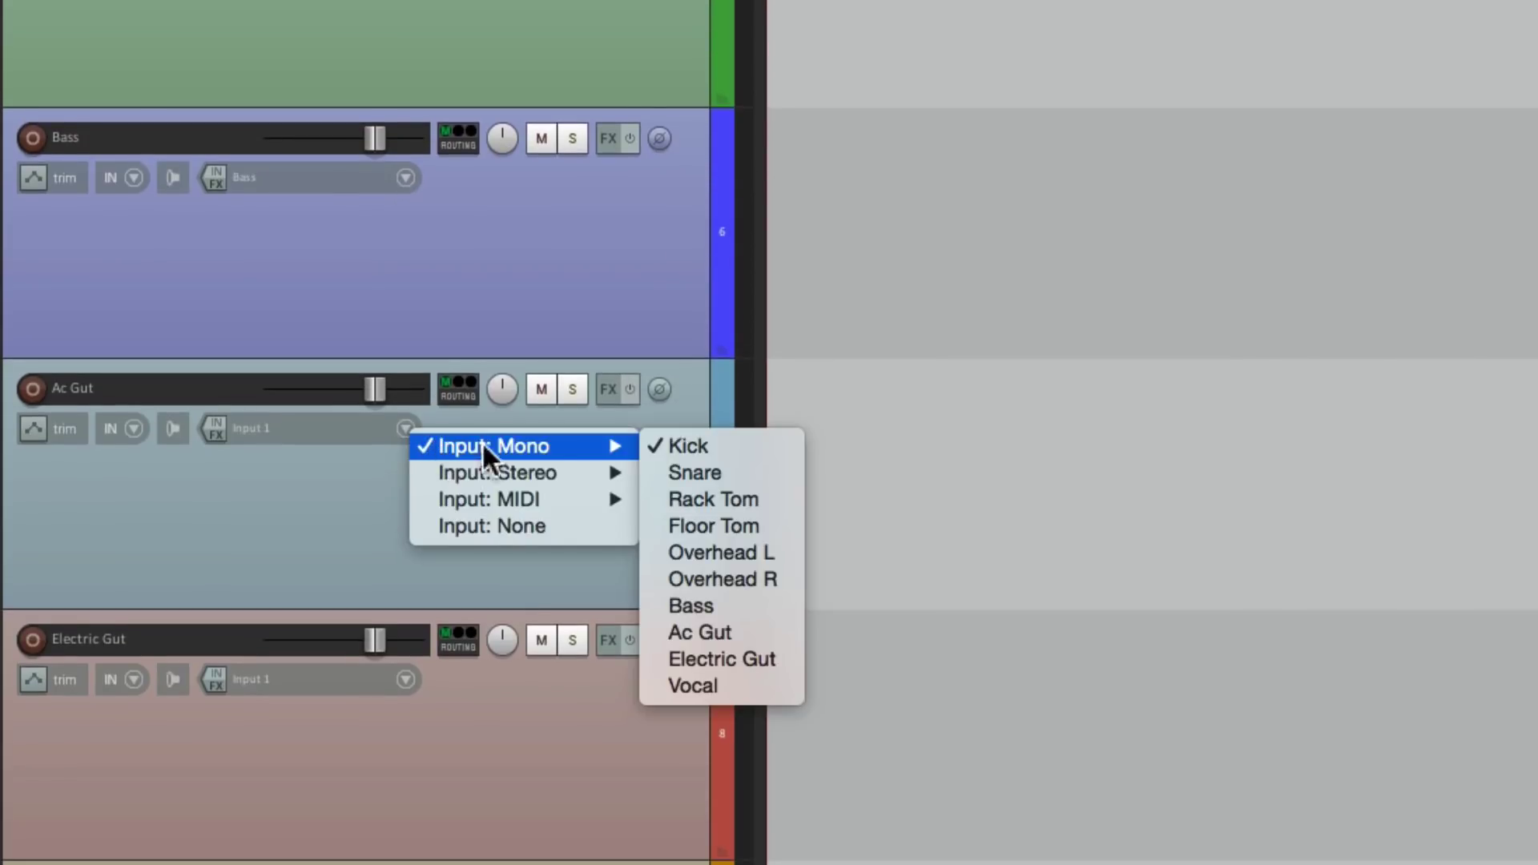
pyautogui.click(759, 633)
pyautogui.scroll(-2, 578, 413)
pyautogui.click(406, 428)
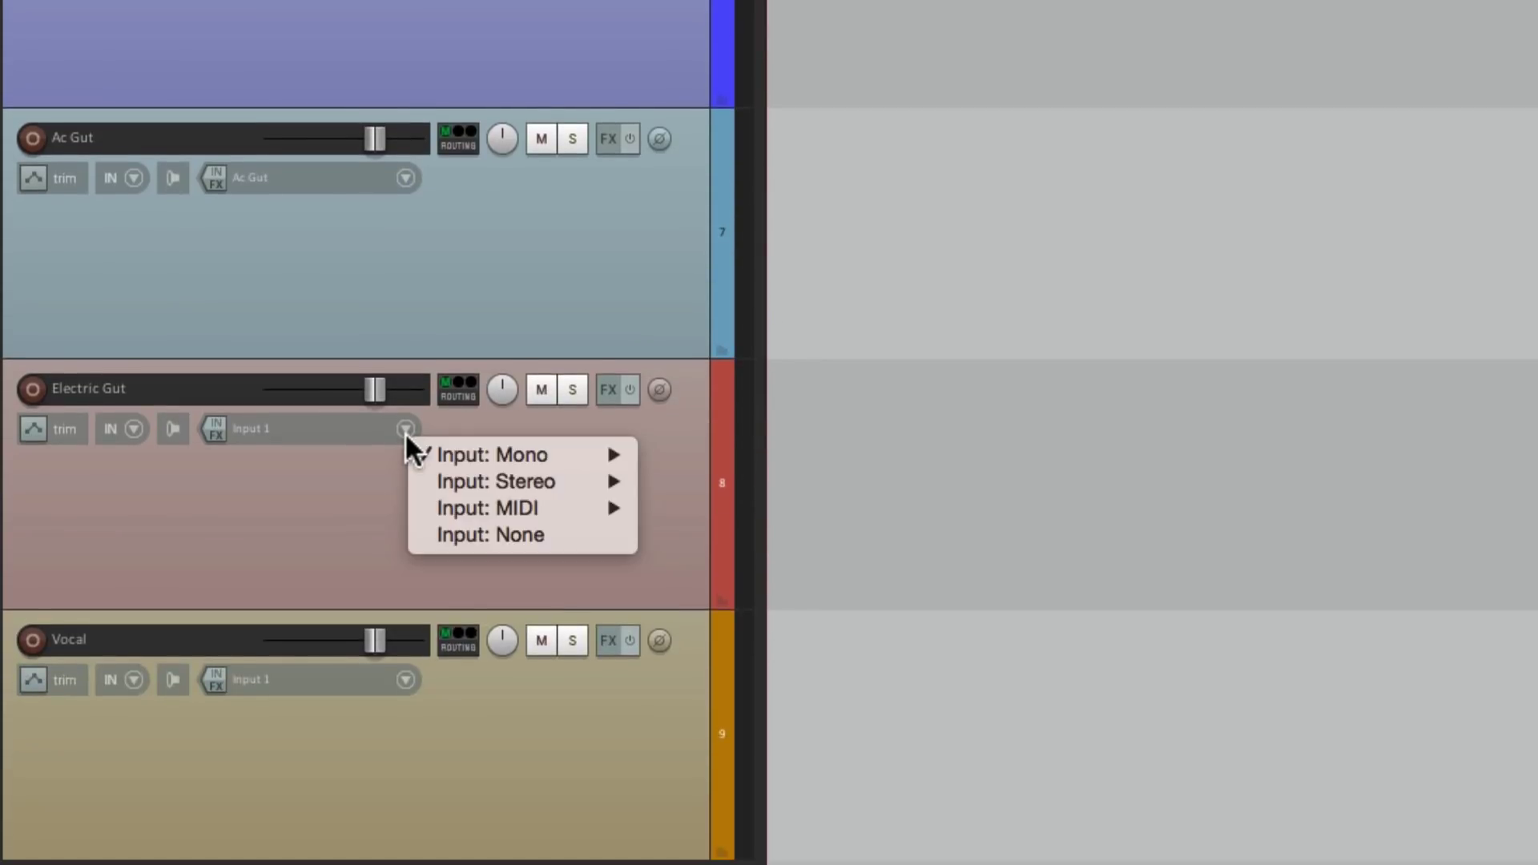
pyautogui.moveTo(445, 453)
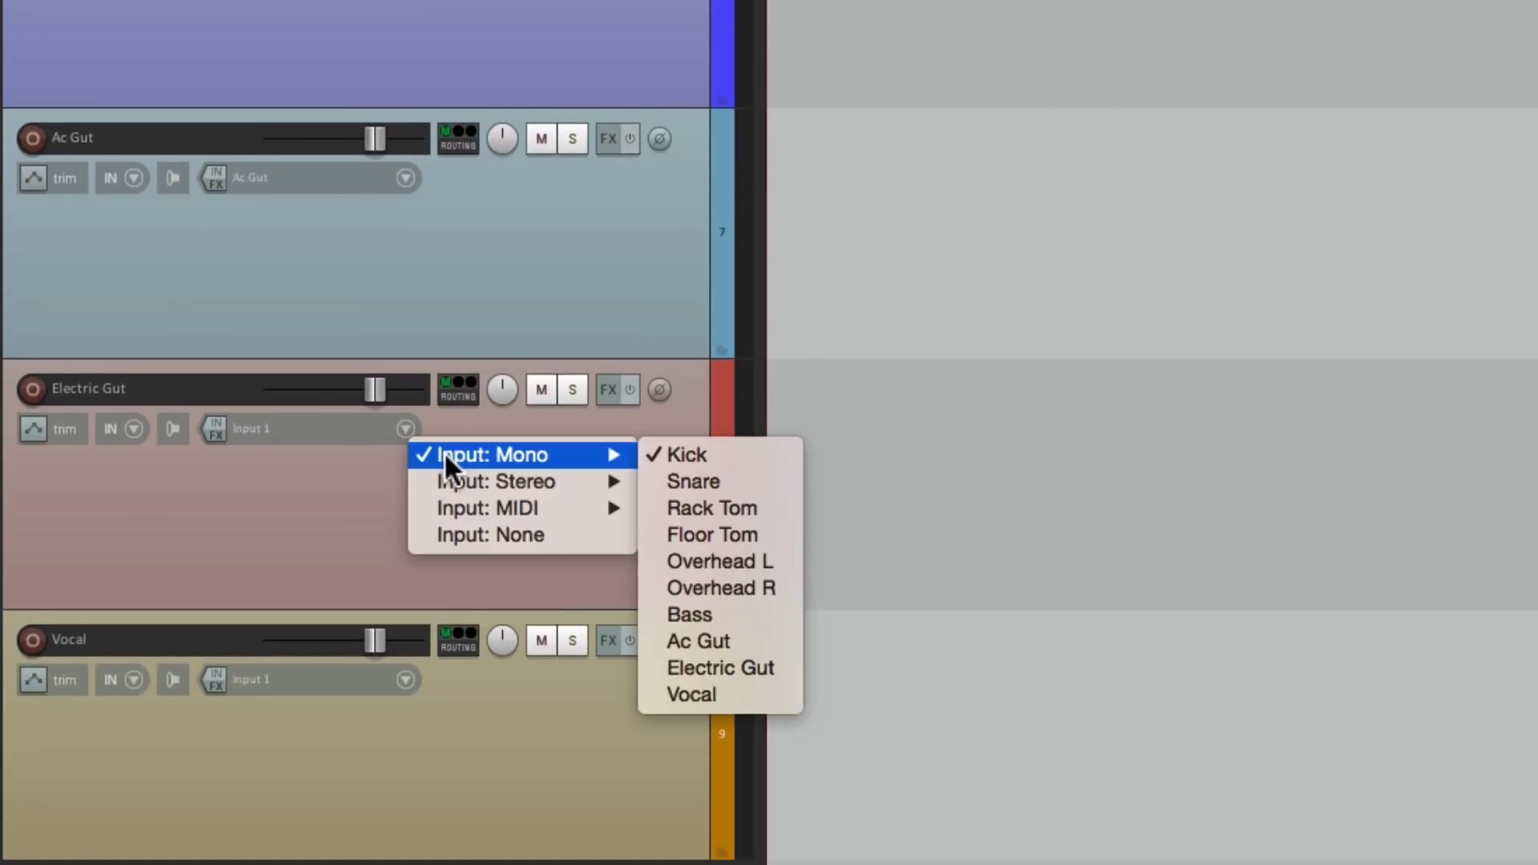
pyautogui.click(784, 657)
pyautogui.scroll(-2, 783, 665)
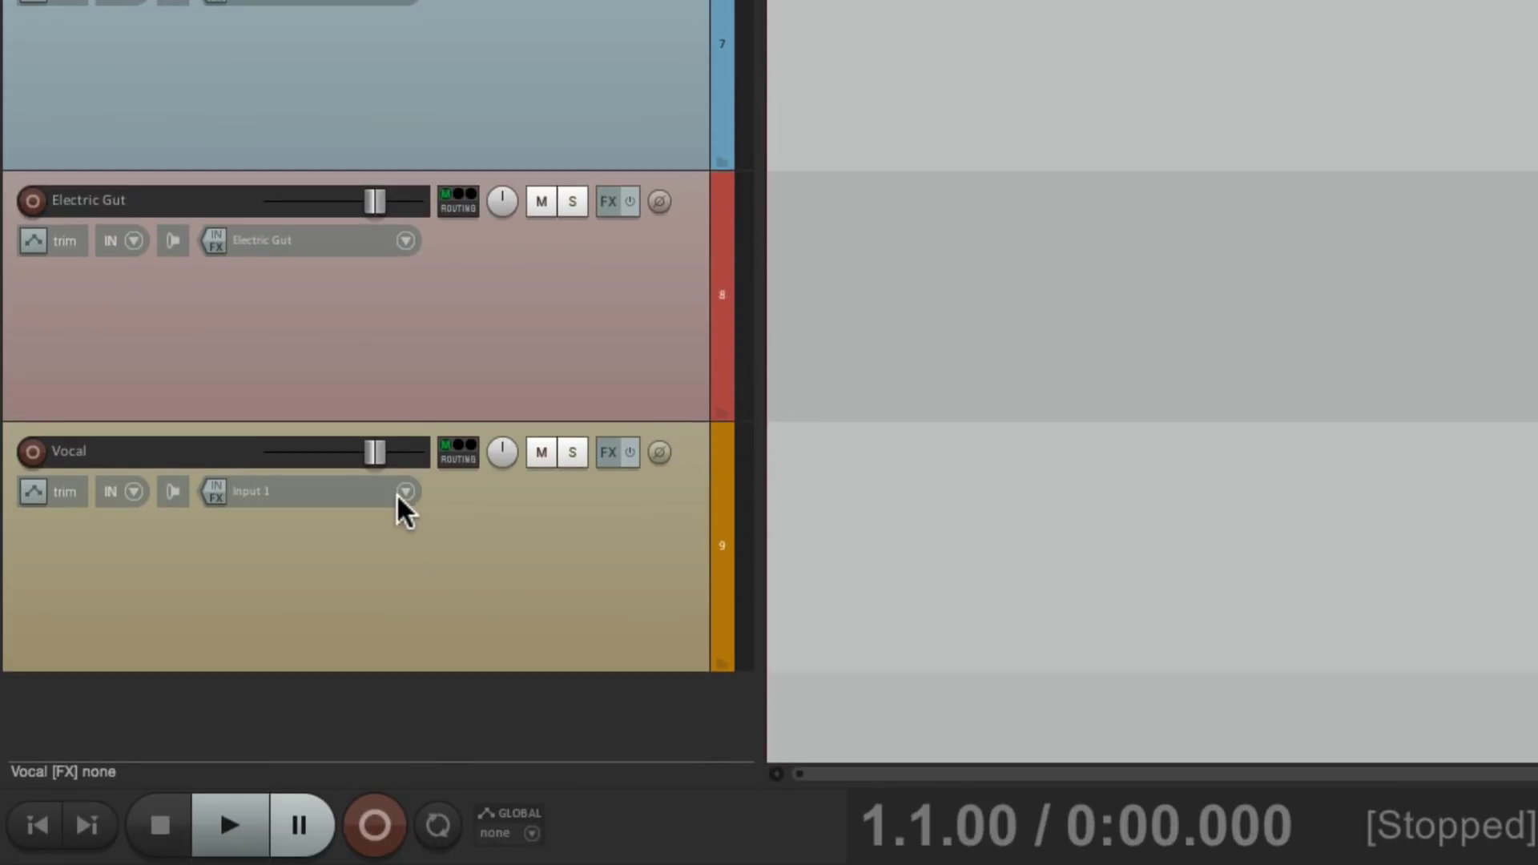
pyautogui.click(397, 494)
pyautogui.moveTo(418, 515)
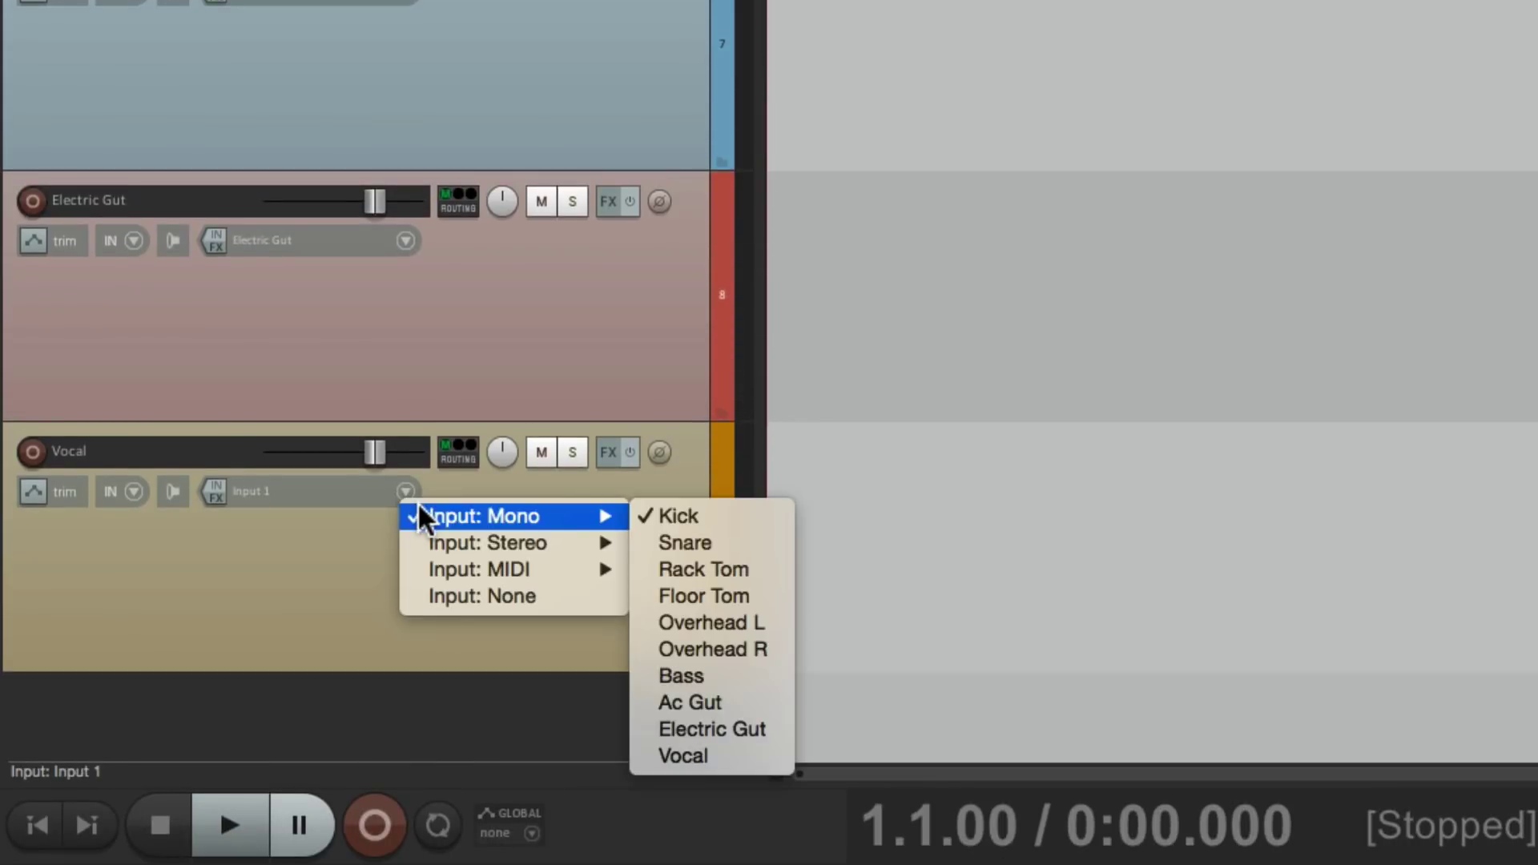
# Step: Set the Vocal track's input to Vocal and change the Project BPM to 83
pyautogui.click(772, 758)
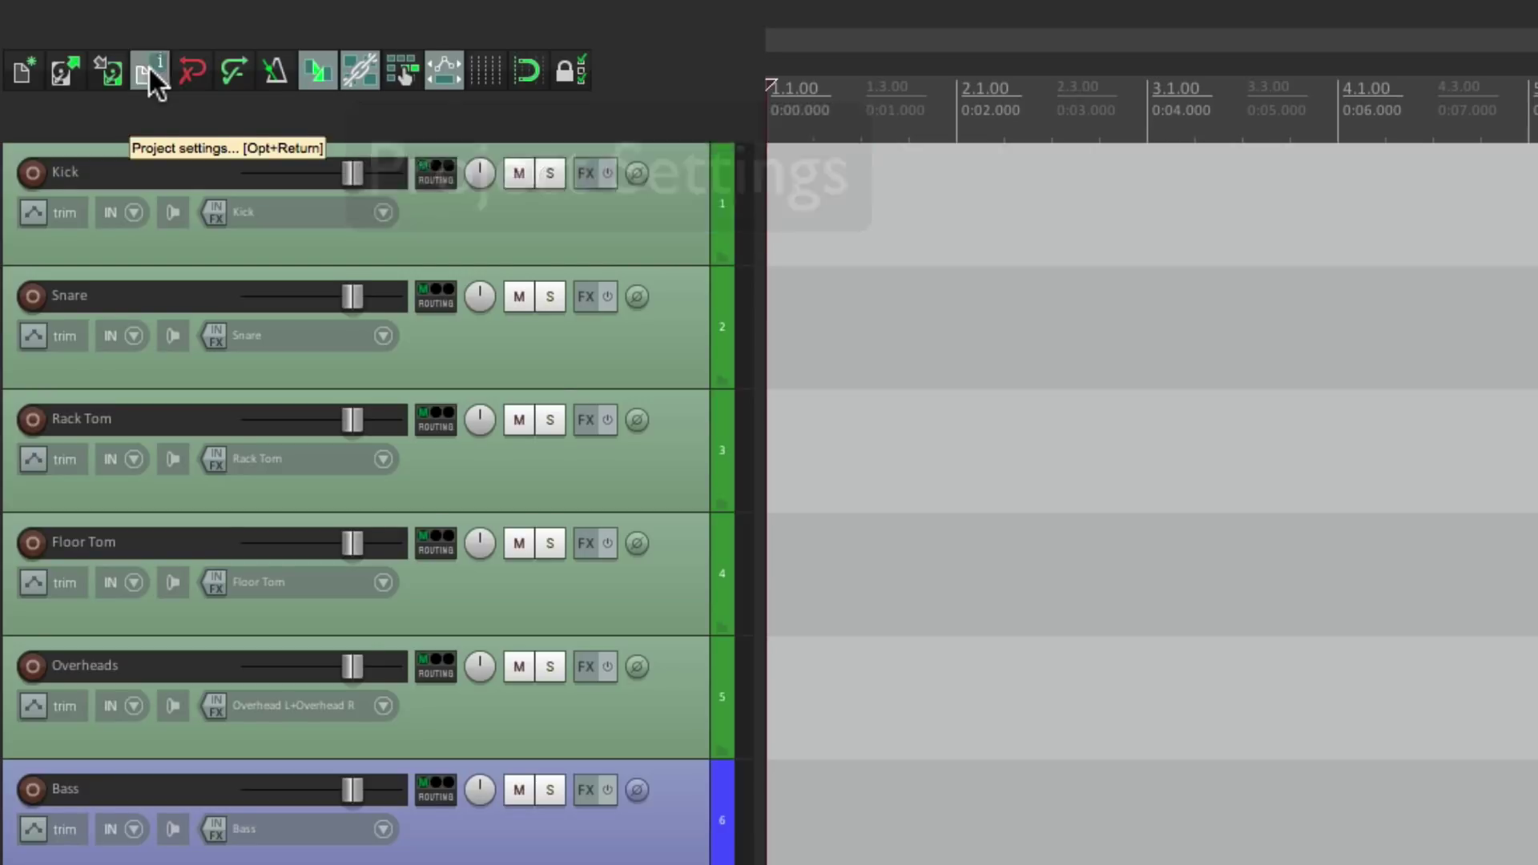
pyautogui.click(147, 67)
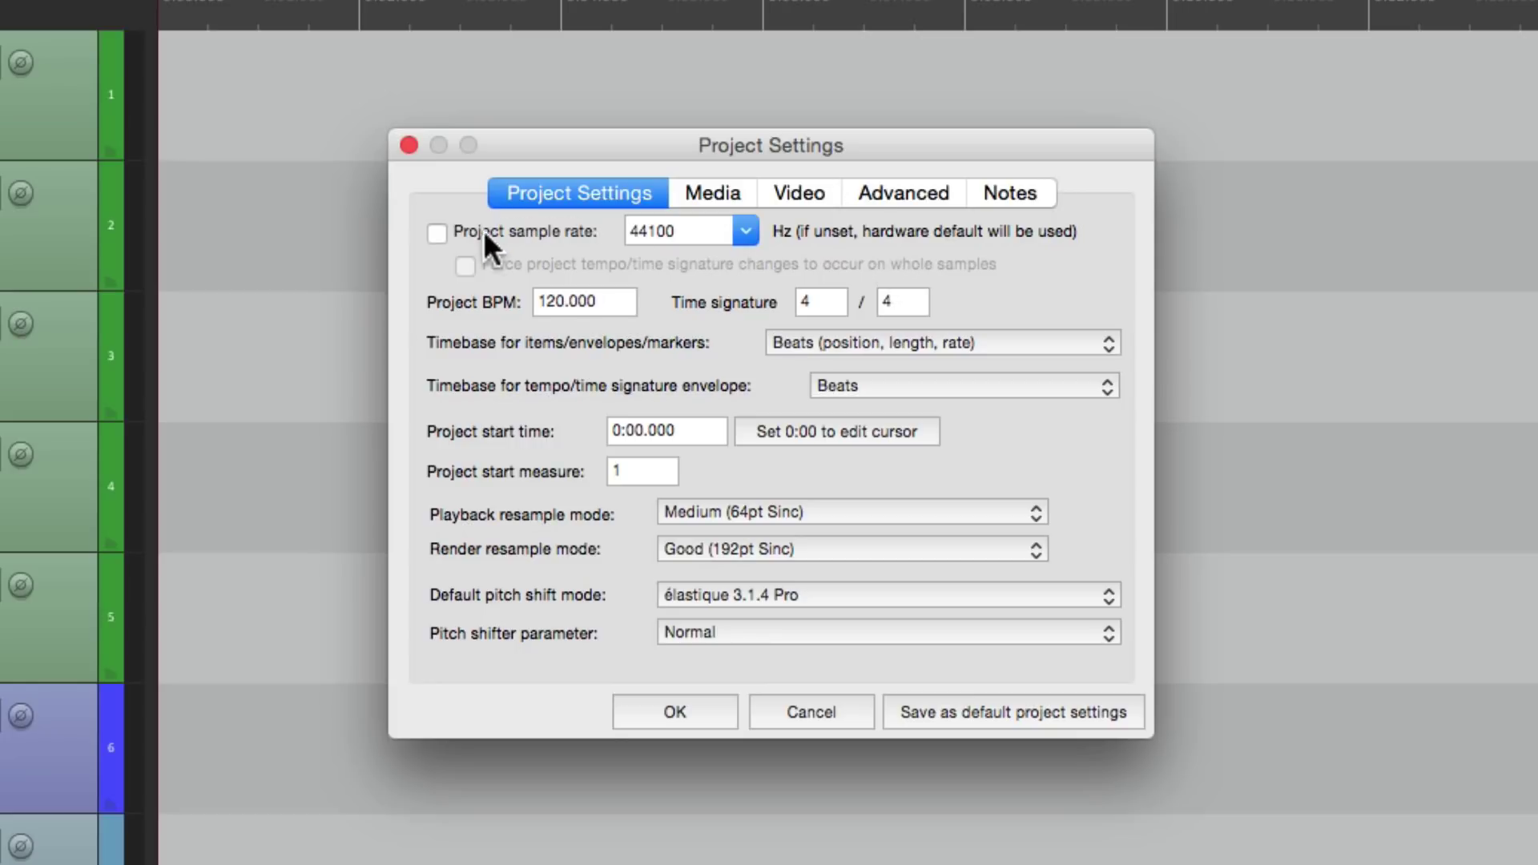
pyautogui.click(449, 231)
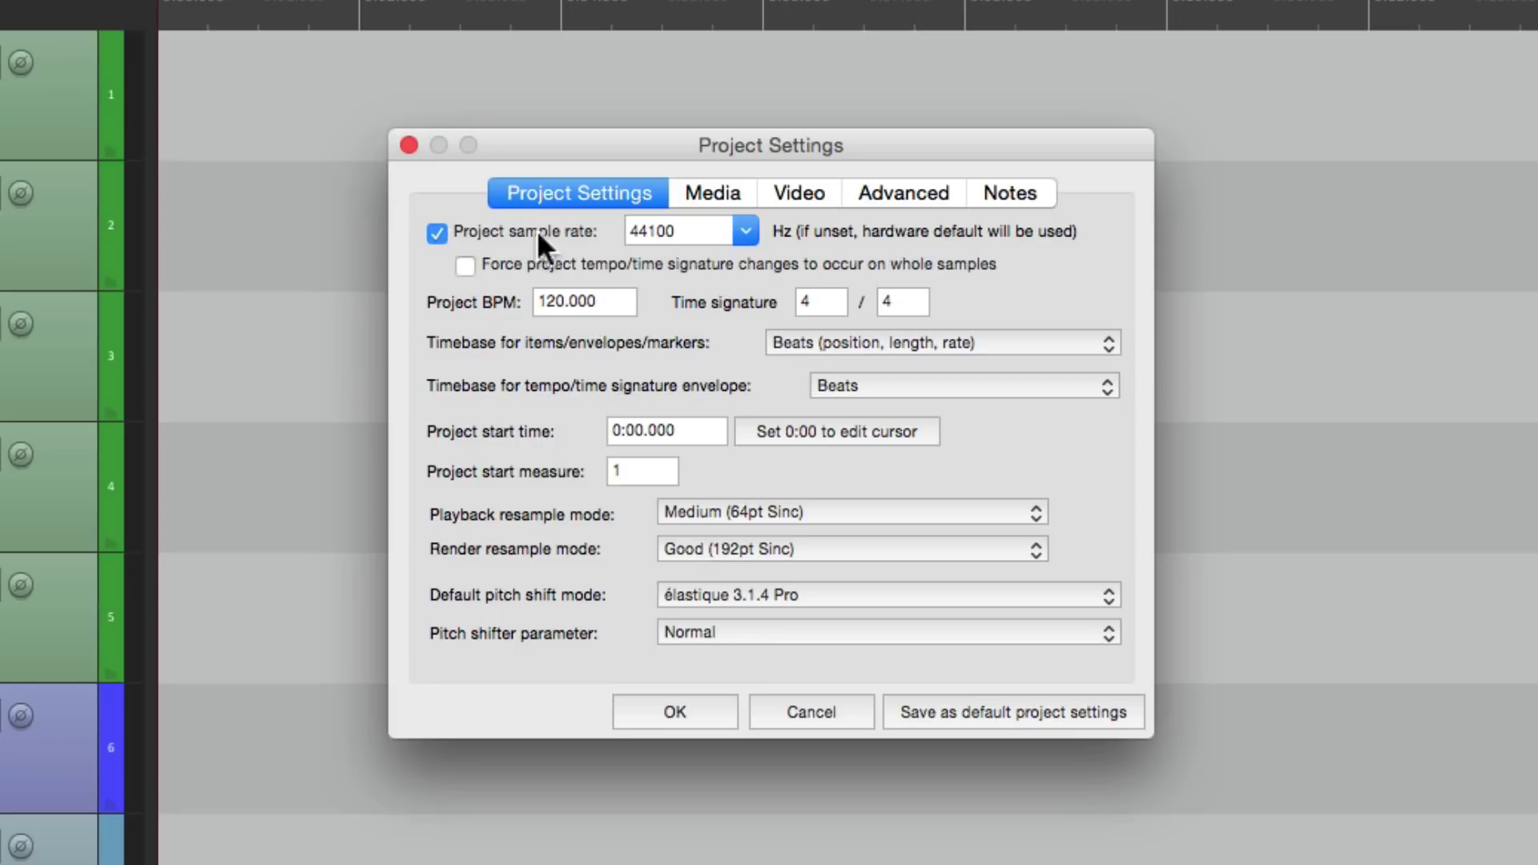
pyautogui.click(432, 228)
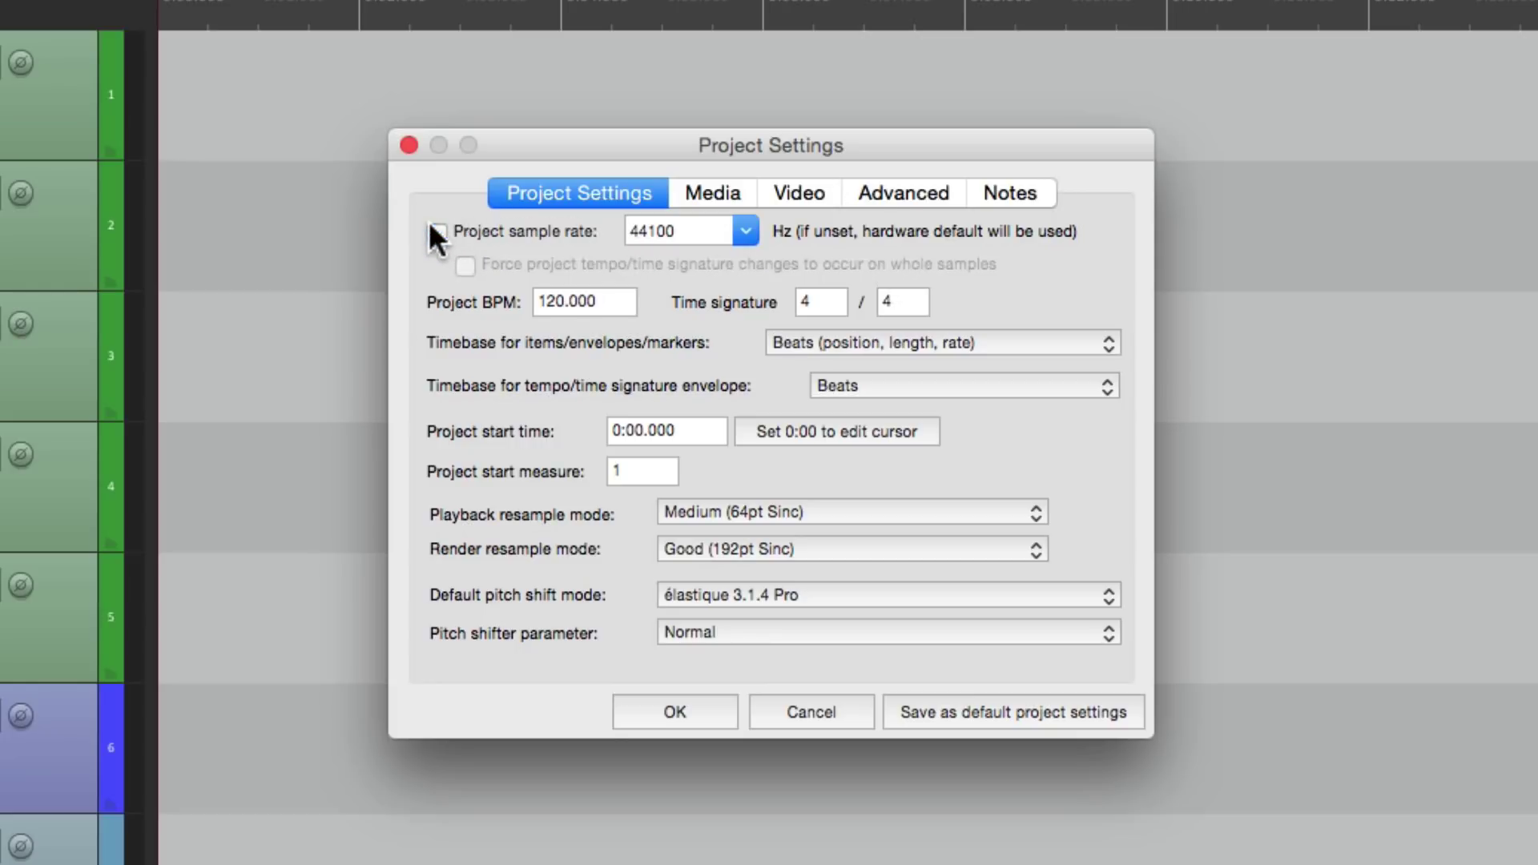
pyautogui.click(611, 304)
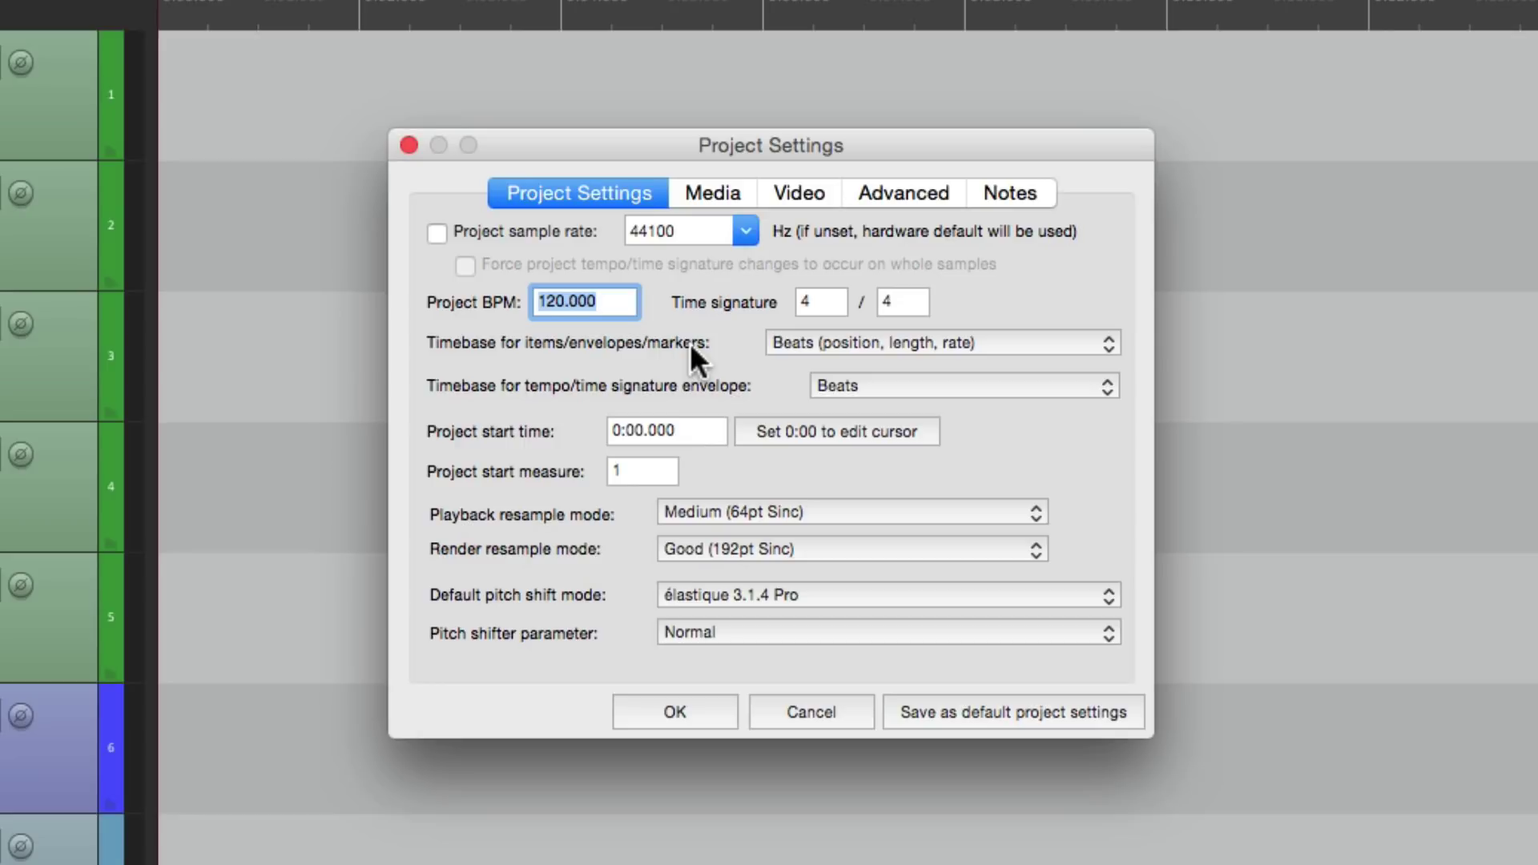
pyautogui.write('83')
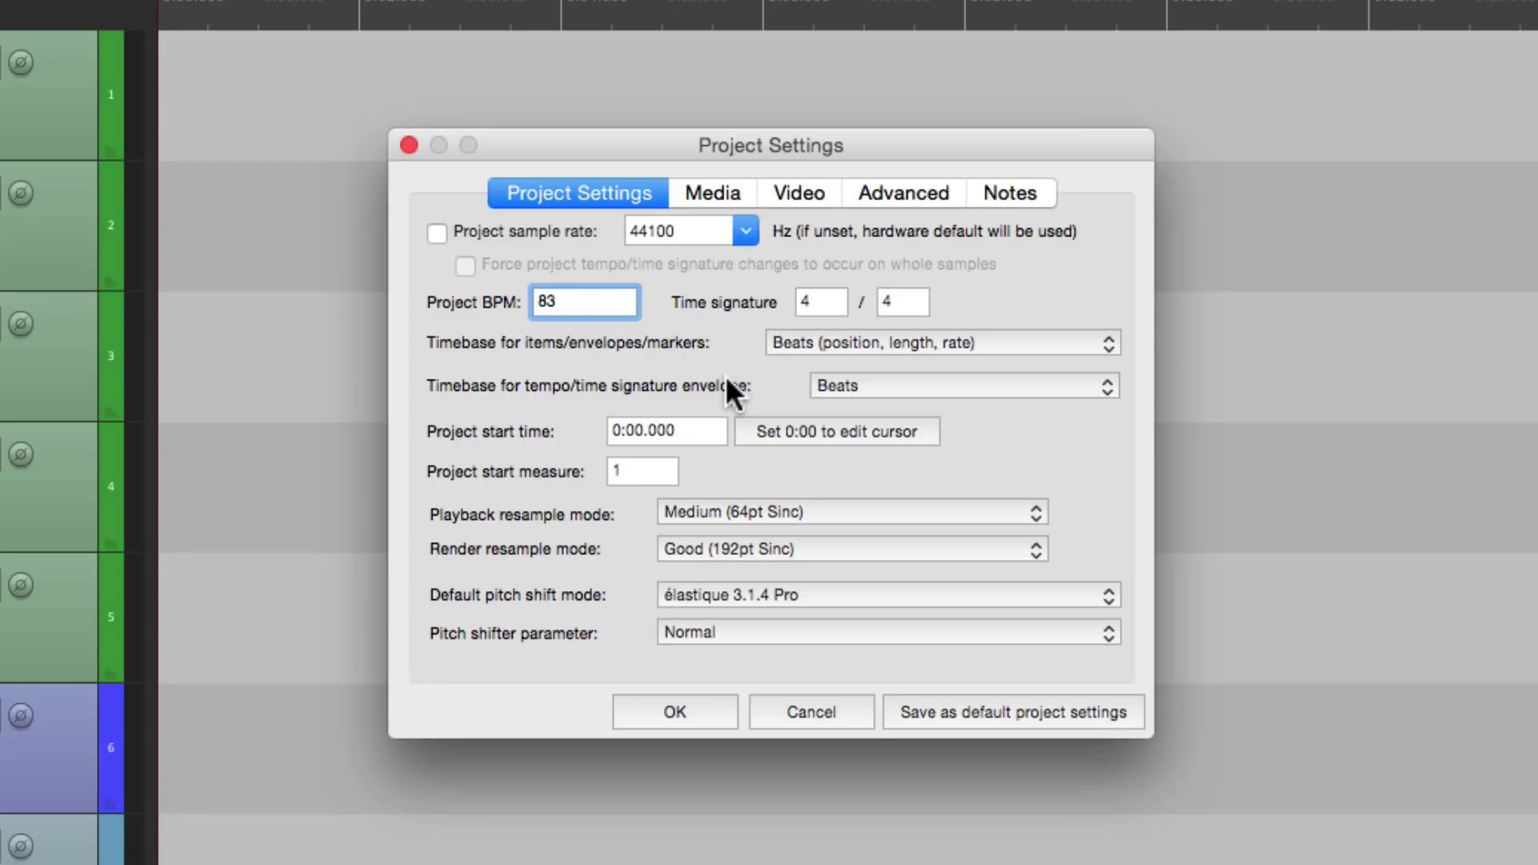
# Step: Set the media save path to 'Audio Files' and apply the project settings
pyautogui.click(719, 192)
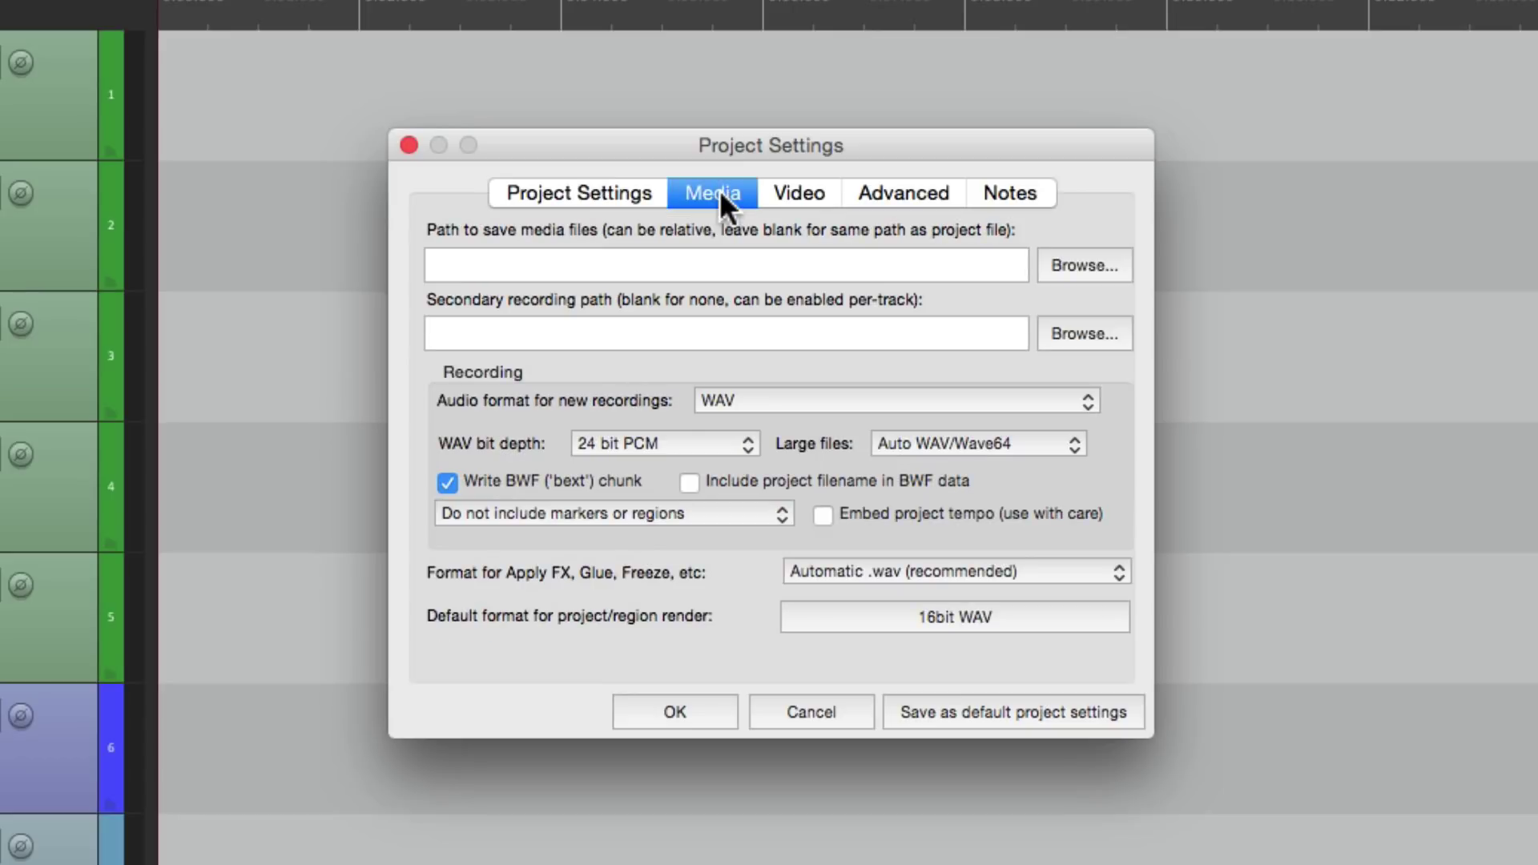
pyautogui.click(681, 253)
pyautogui.write('Audio ')
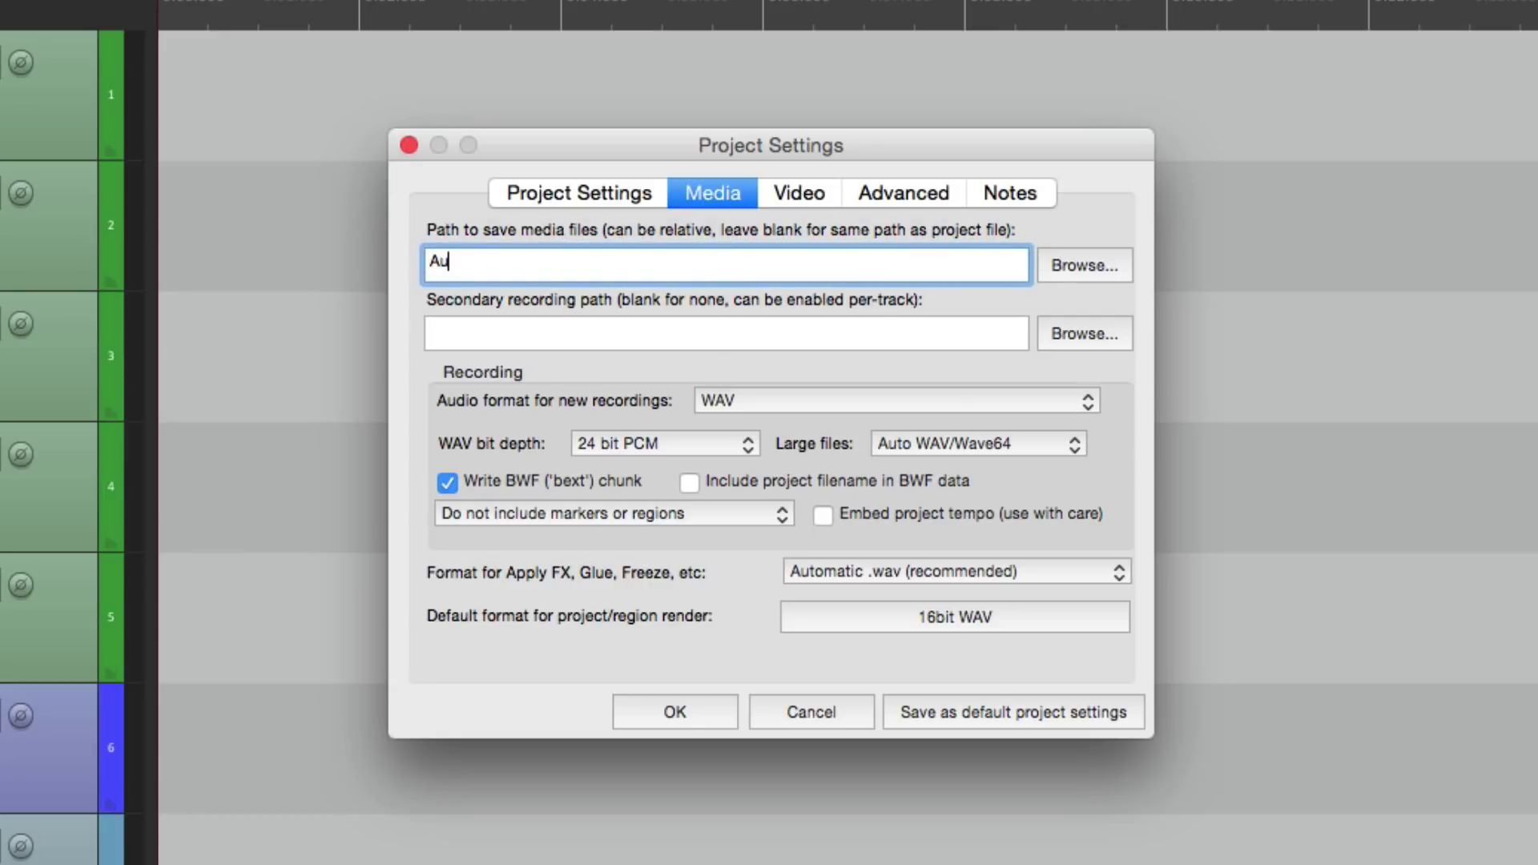
pyautogui.write('Files')
pyautogui.click(680, 717)
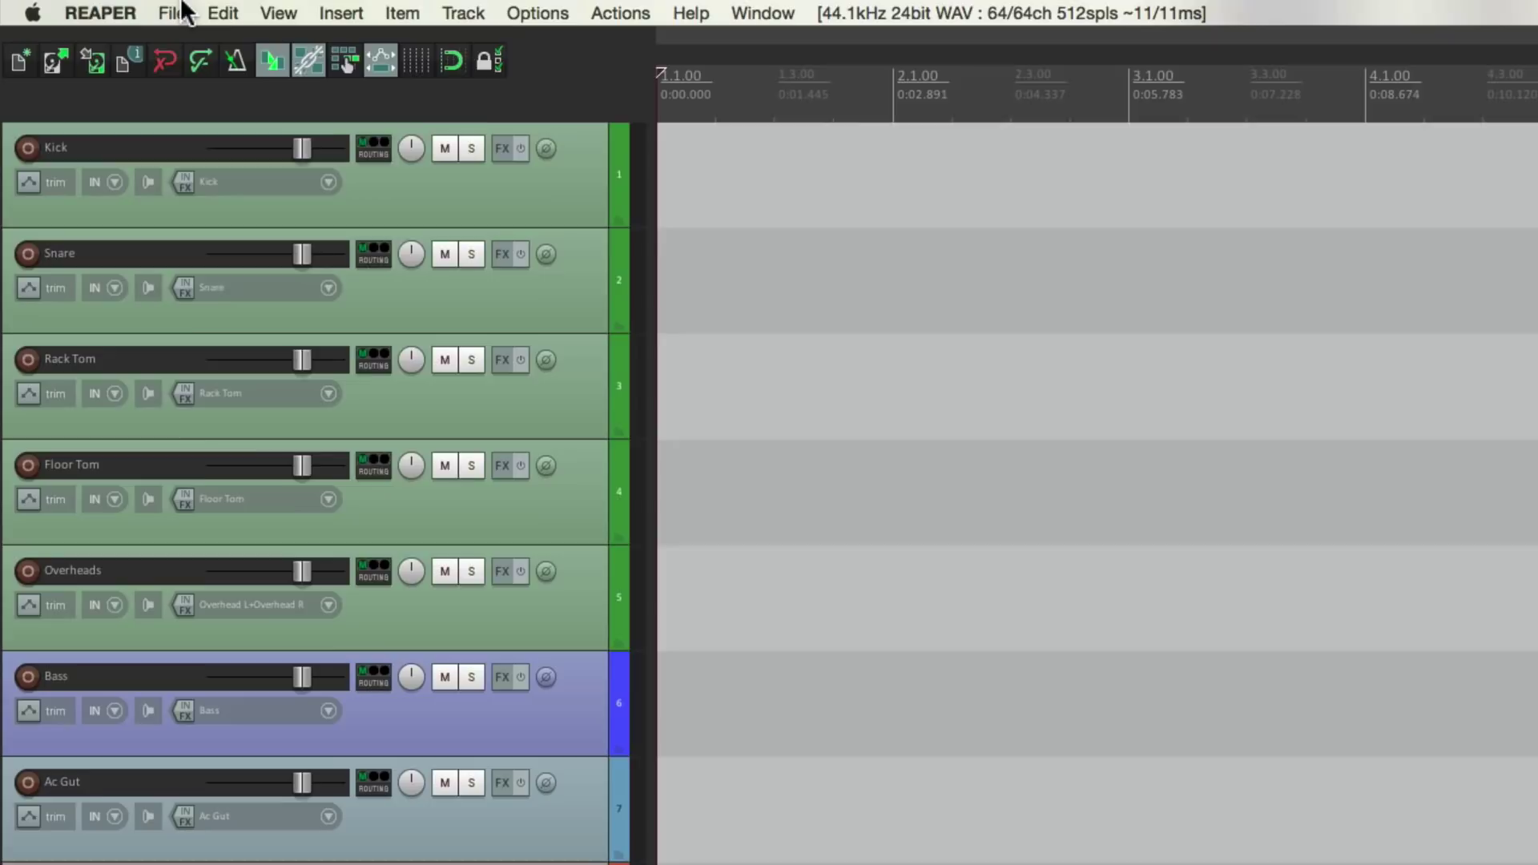
# Step: Save the project as 'Anywhere' with its own project subdirectory
pyautogui.click(172, 11)
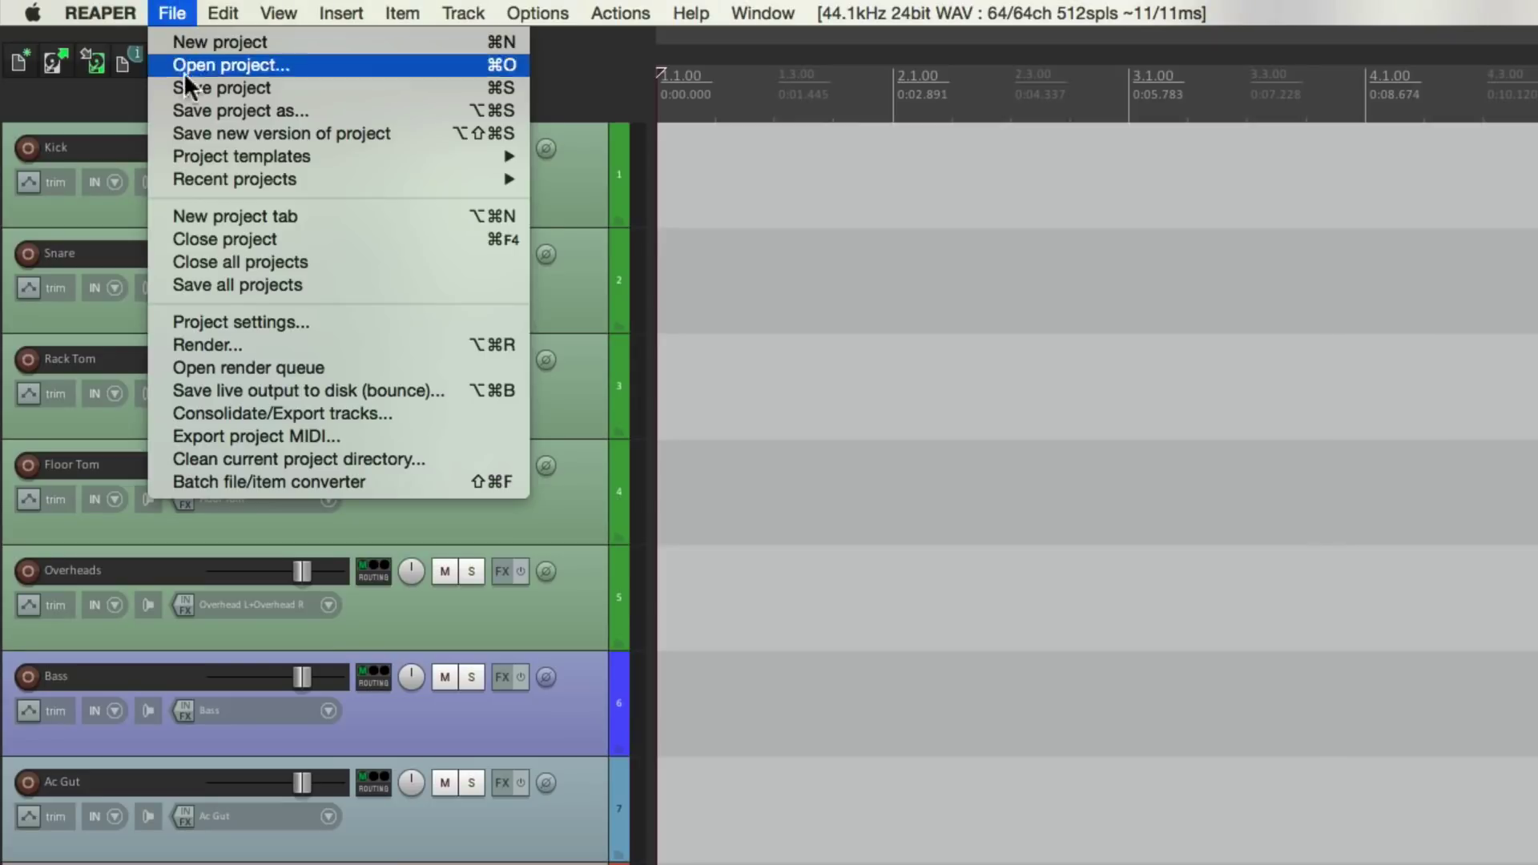
pyautogui.click(179, 113)
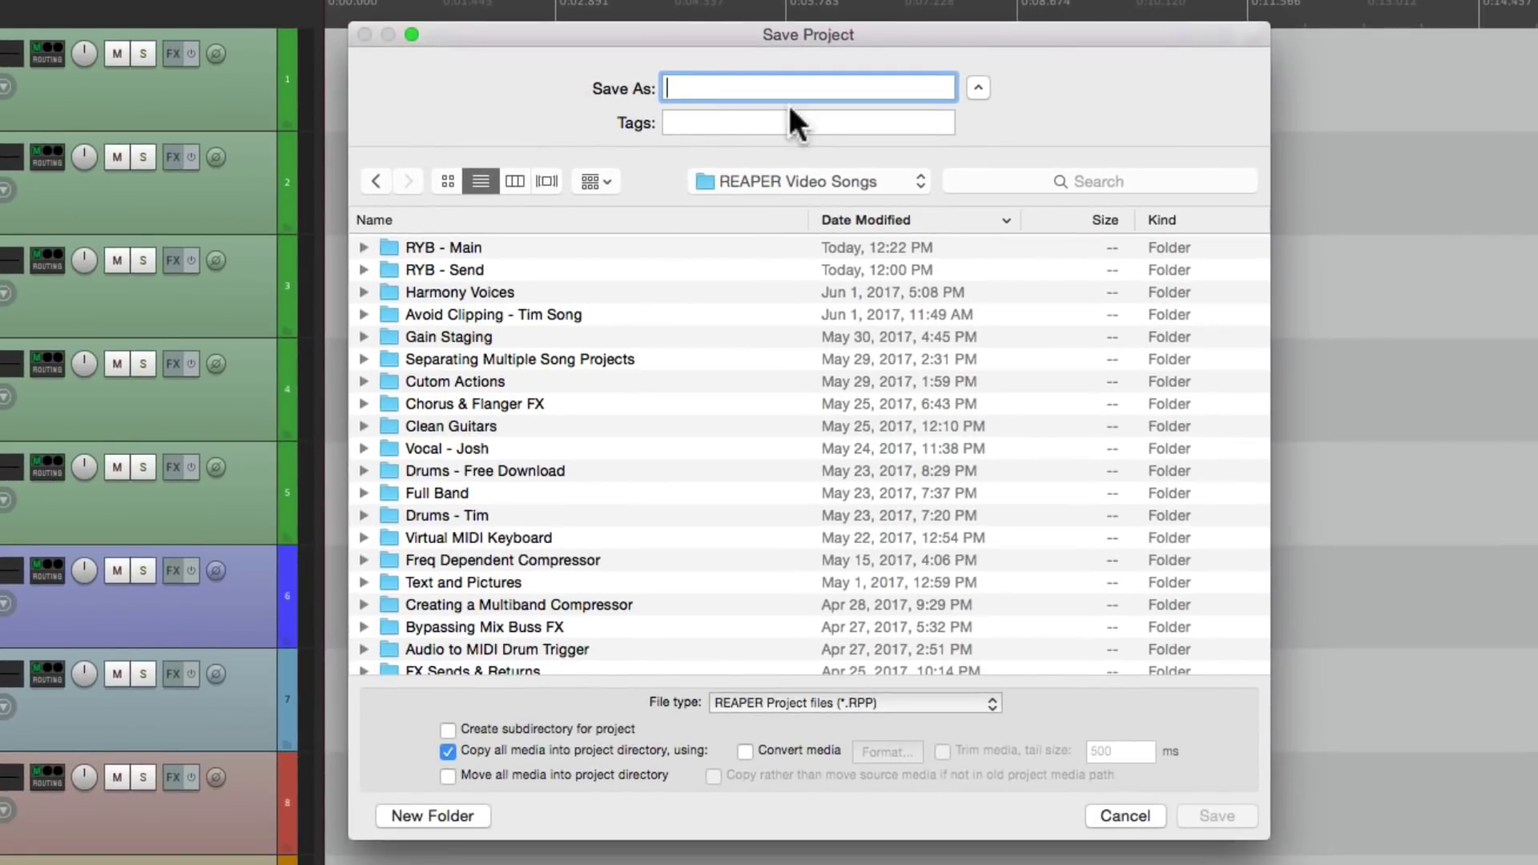
pyautogui.write('Anywhere')
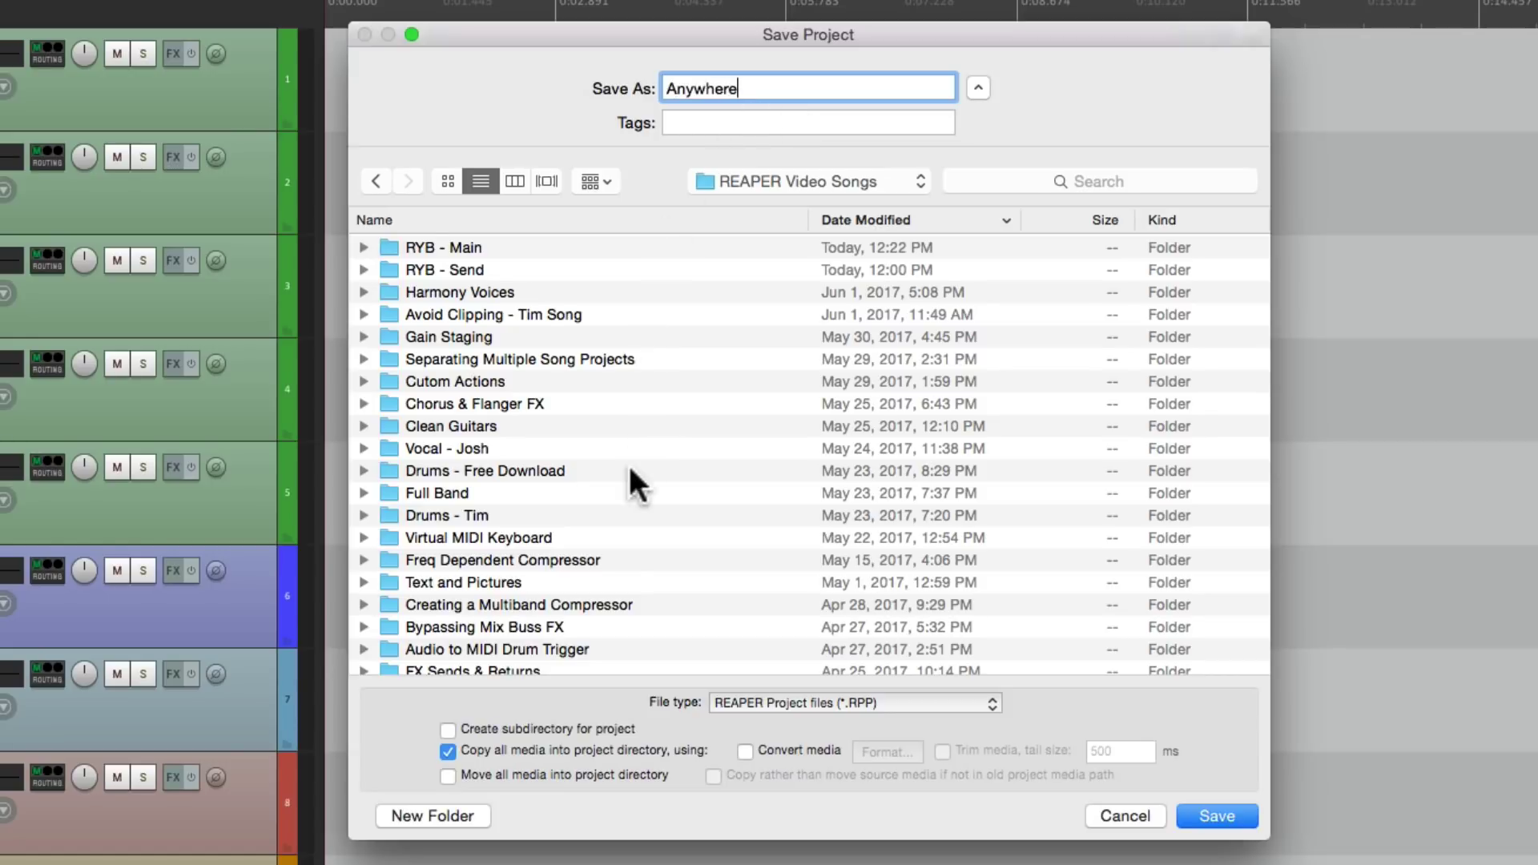
pyautogui.click(446, 729)
pyautogui.click(1195, 814)
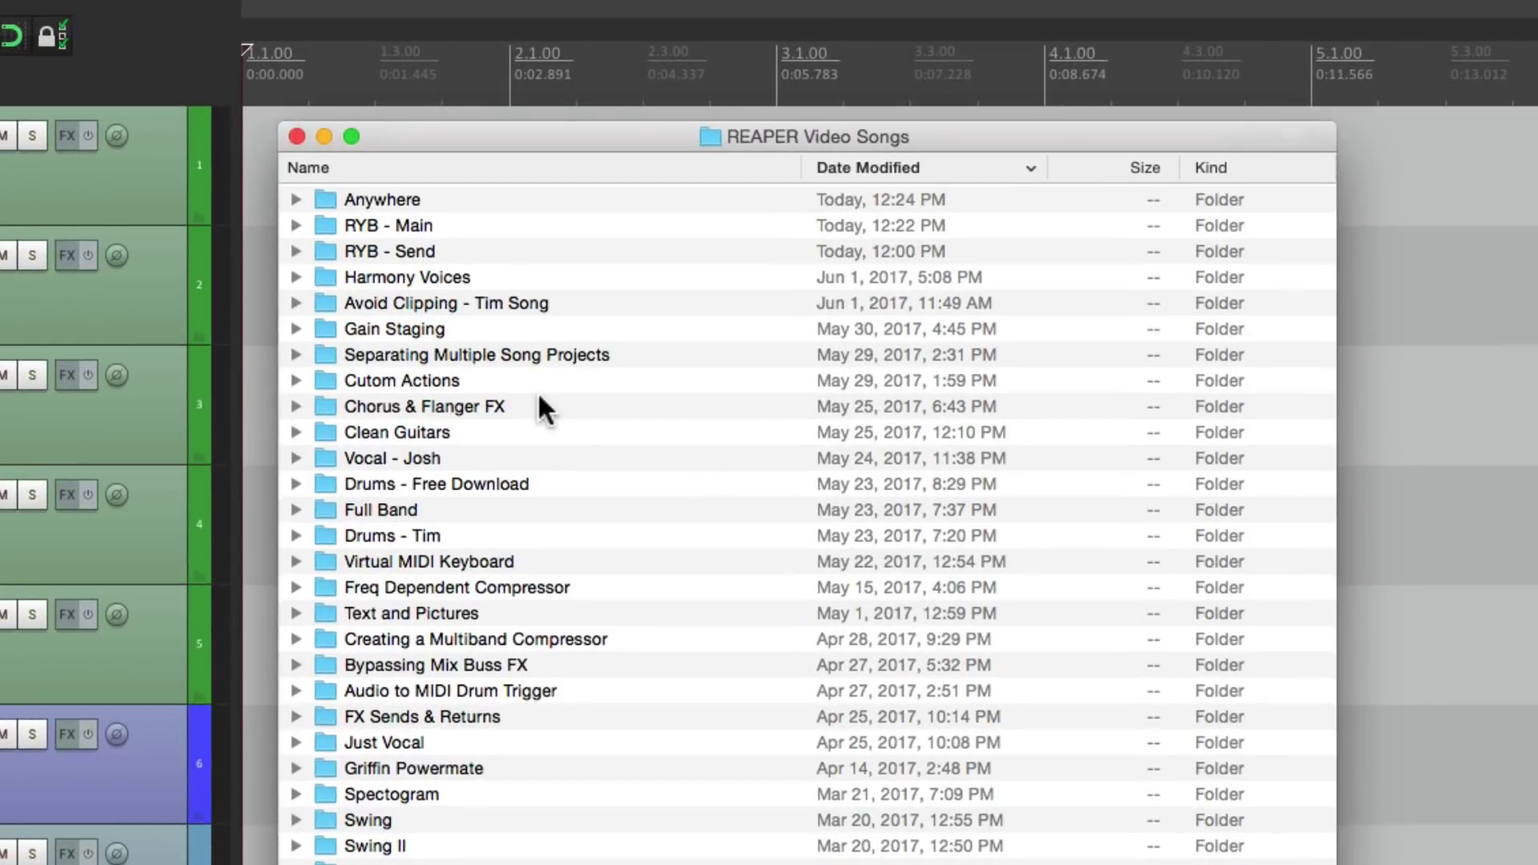
# Step: Verify in Finder that the Anywhere folder contains Anywhere.RPP and an empty Audio Files subfolder
pyautogui.click(407, 198)
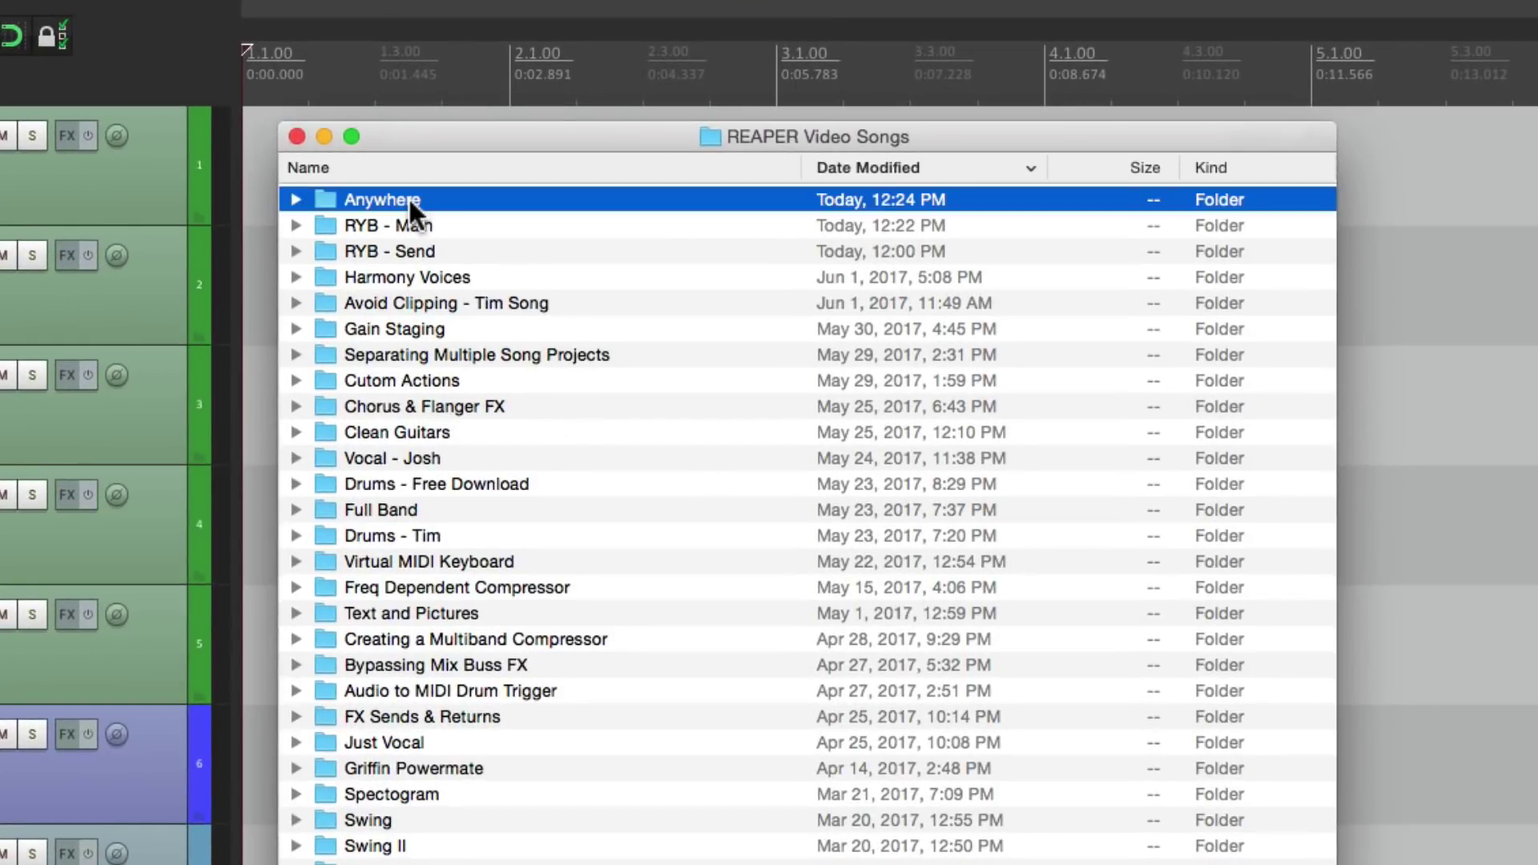
pyautogui.doubleClick(407, 198)
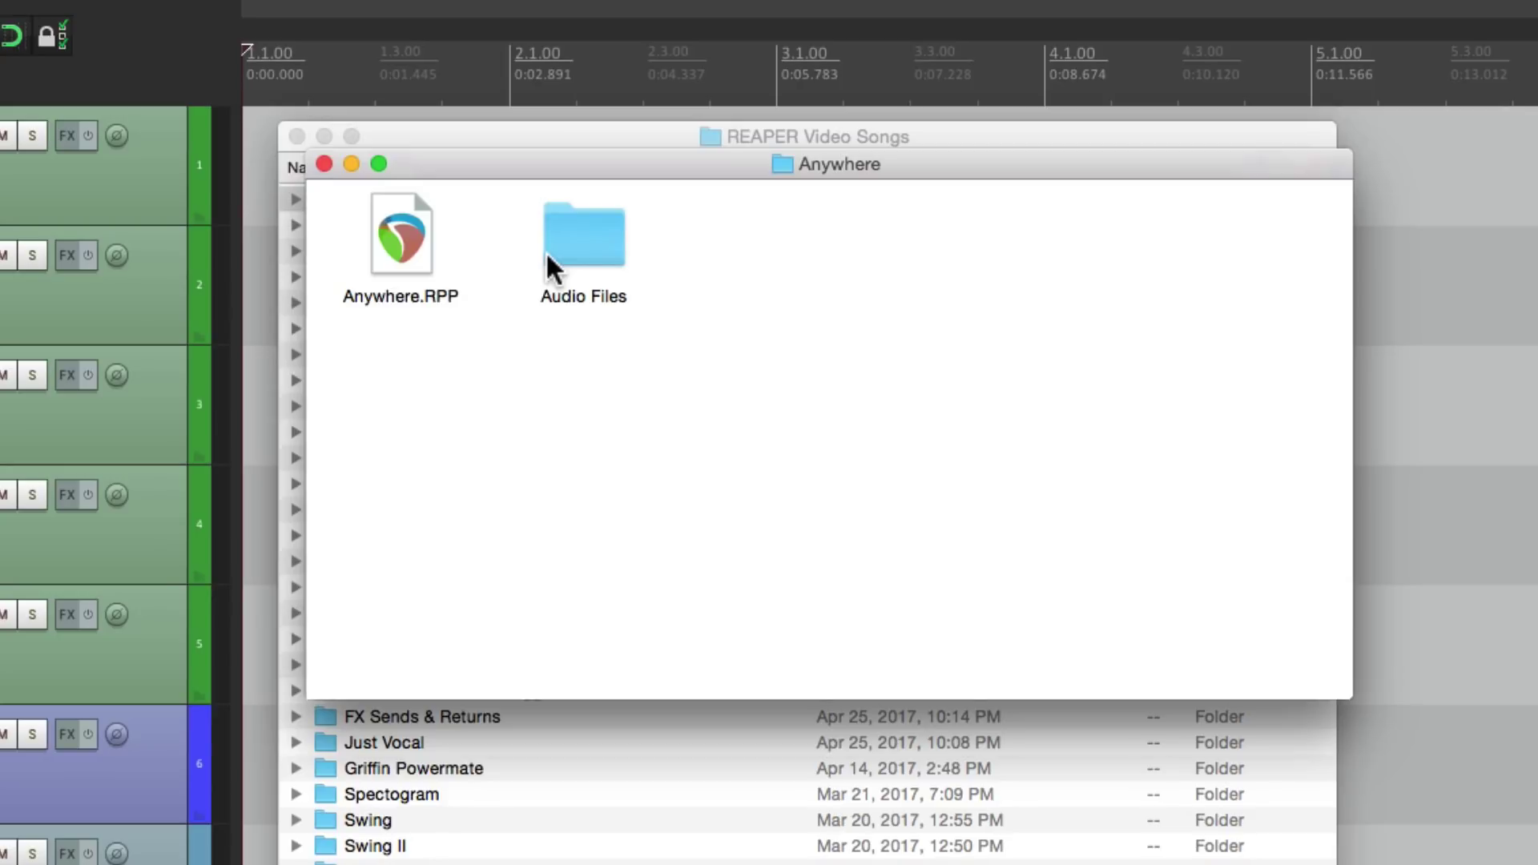
pyautogui.doubleClick(580, 232)
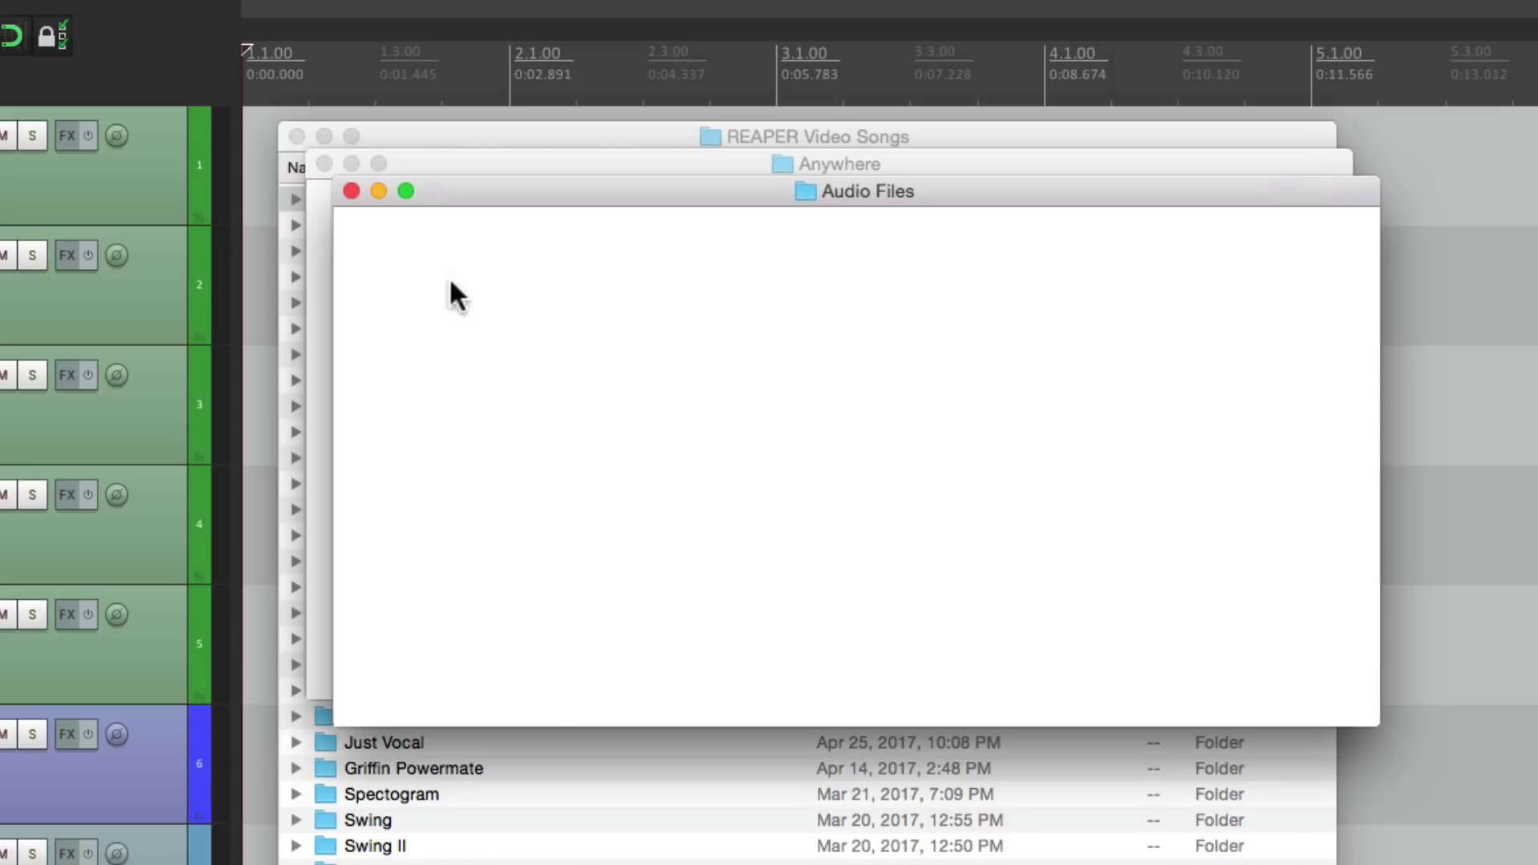
pyautogui.click(351, 190)
pyautogui.click(576, 420)
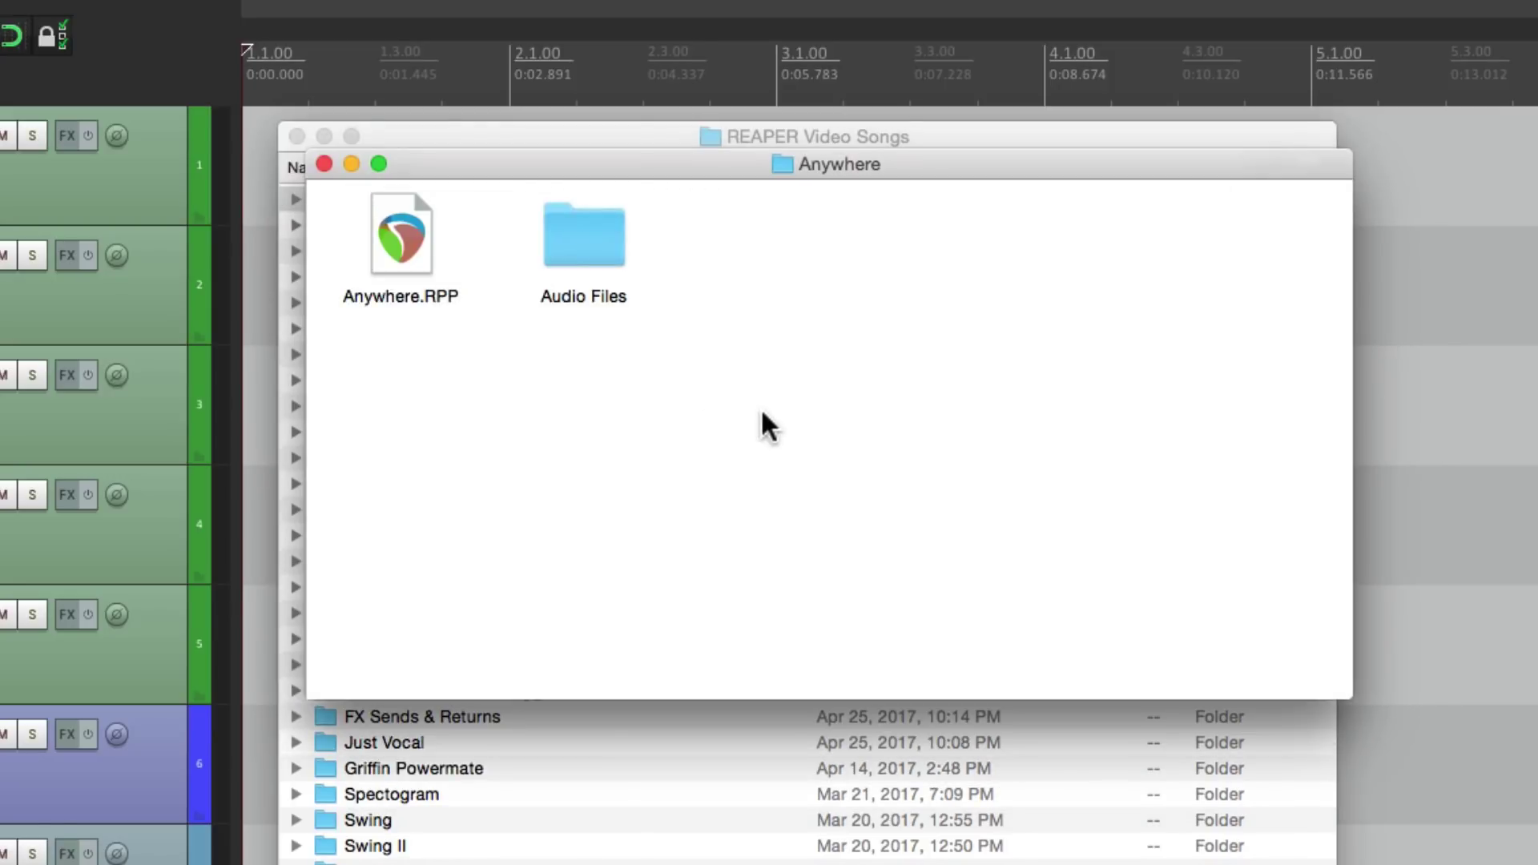